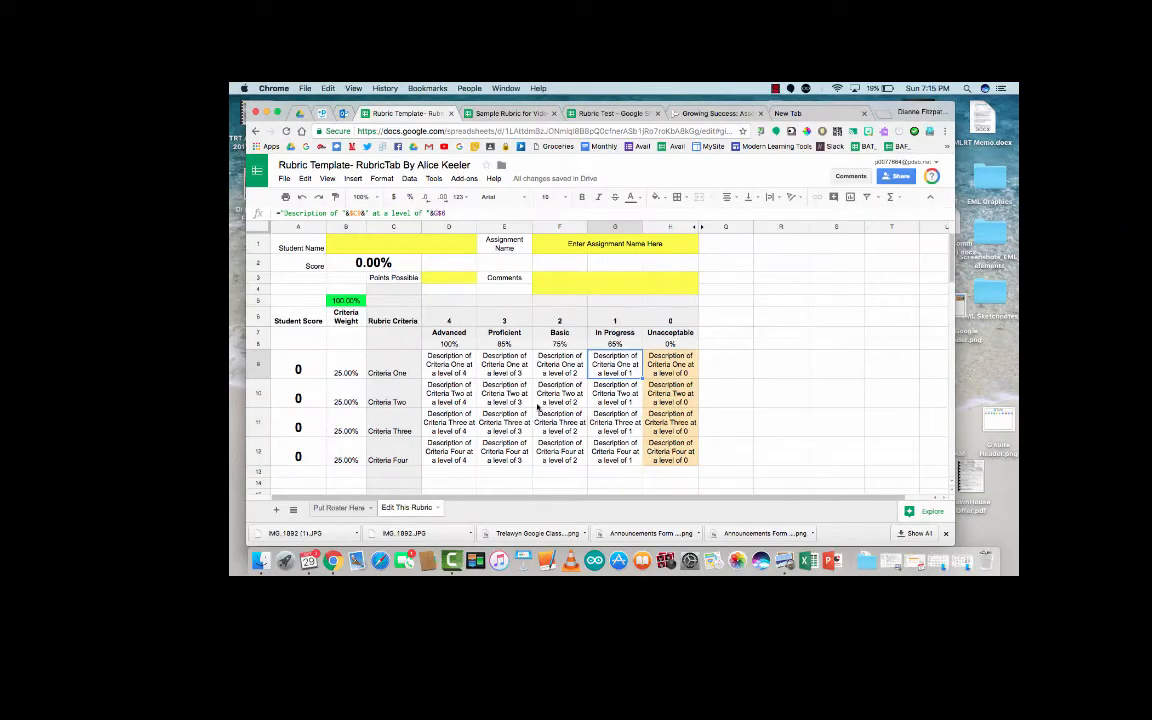
Step: Glance at the roster sheet, then enter a score of 4 for each rubric criterion
left_click(340, 508)
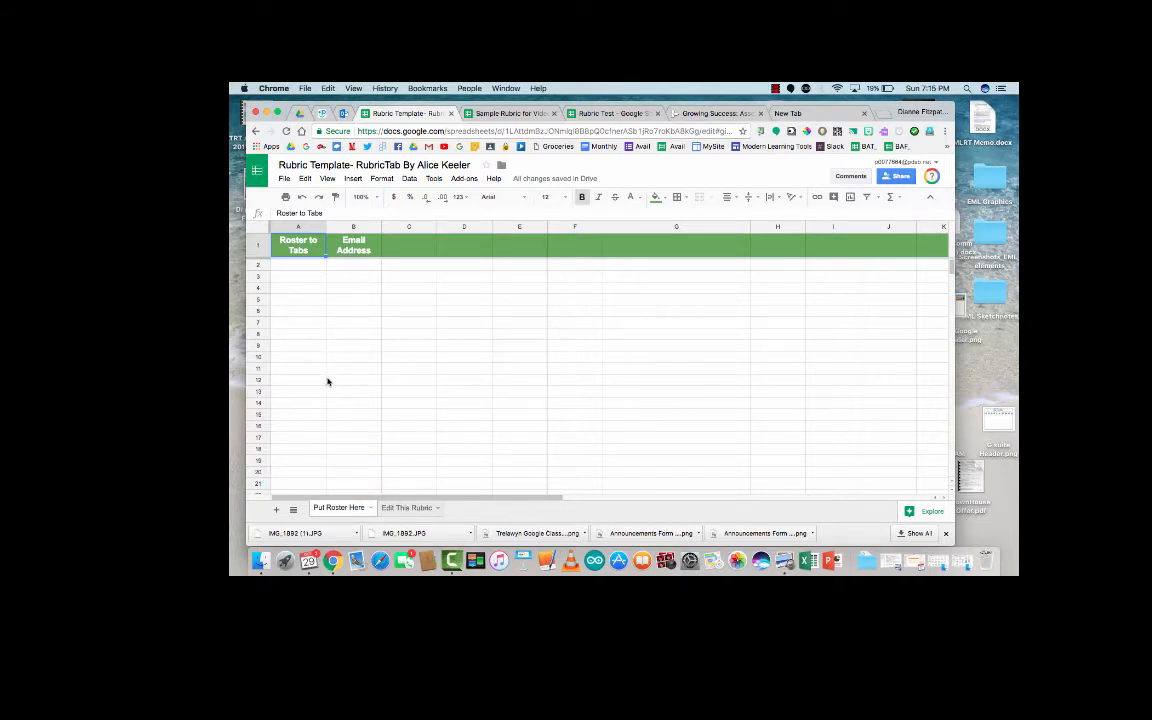
left_click(406, 508)
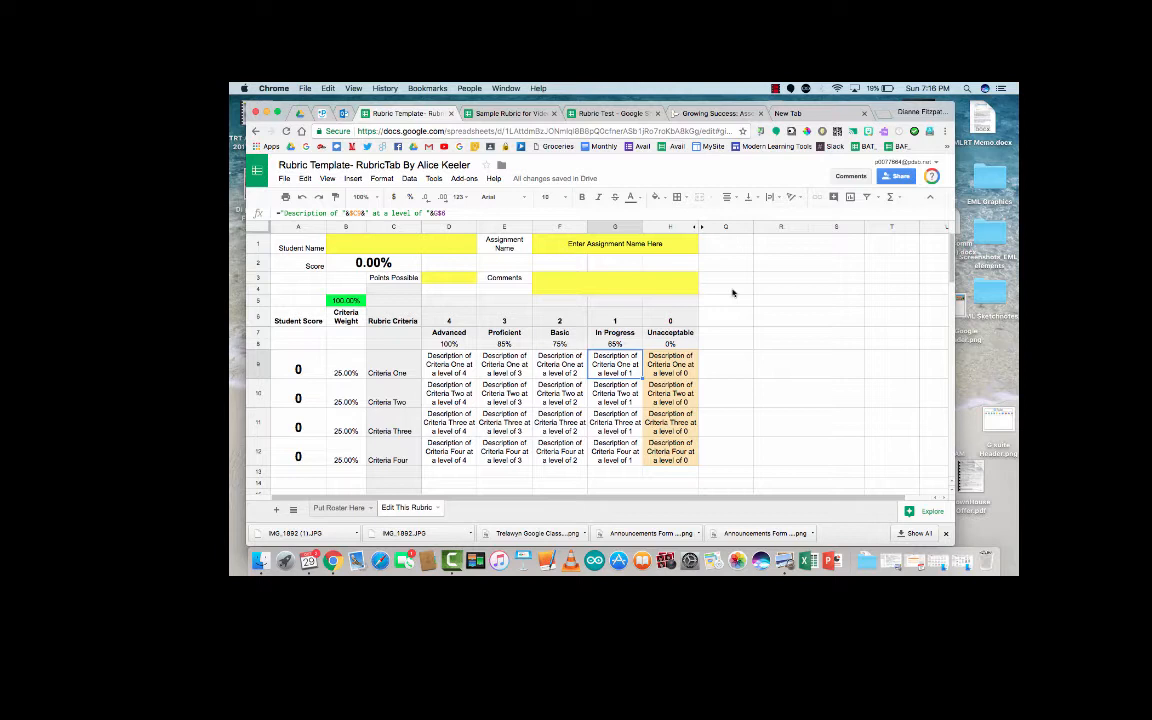
left_click(309, 372)
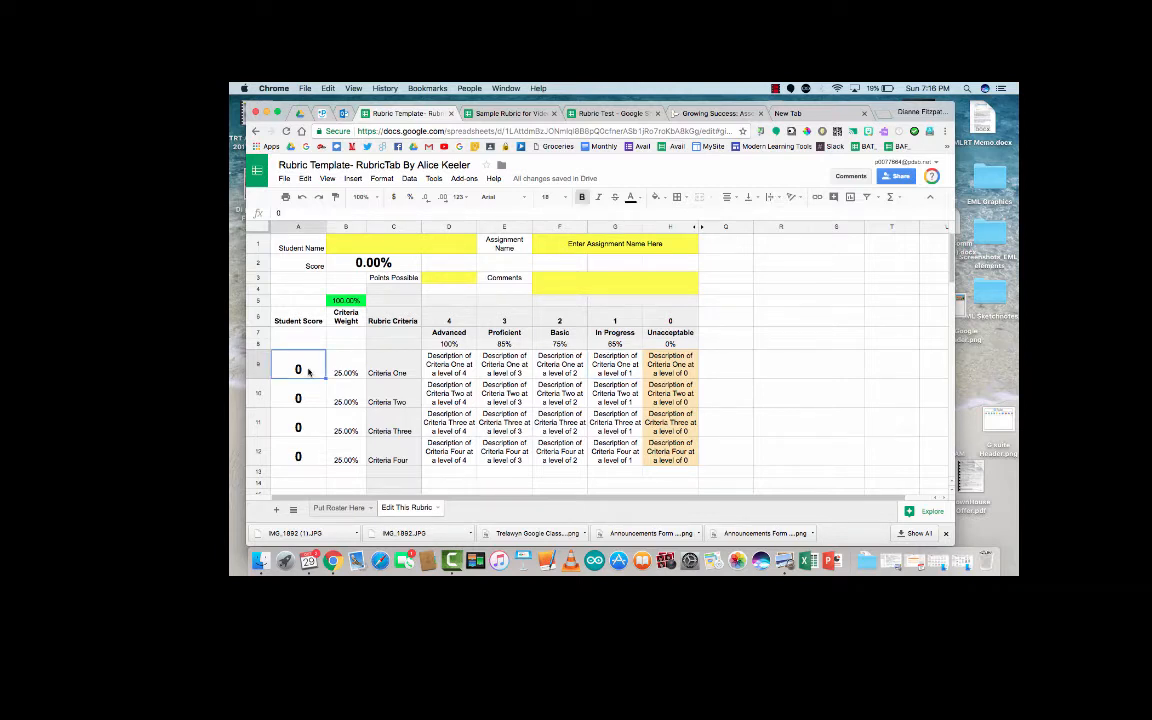
type("4")
key("Return")
type("4")
key("Return")
type("4")
key("Return")
type("4")
Step: Reset the criterion scores back to 0
key("Return")
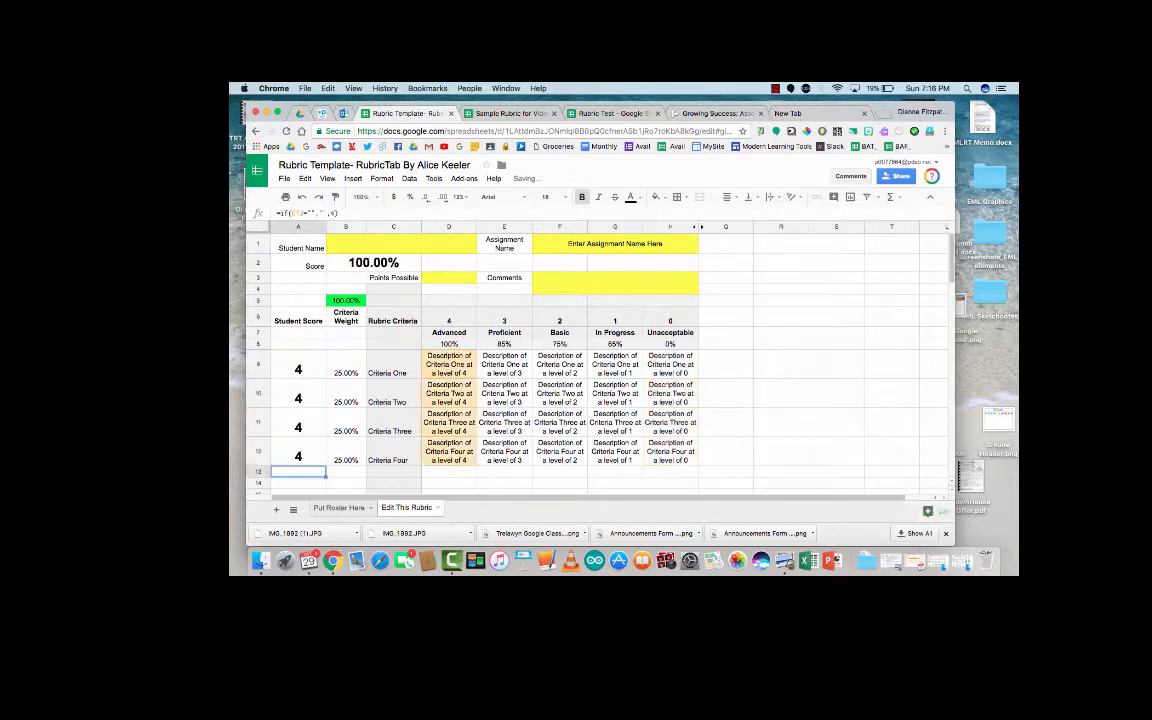
key("Up")
key("Up")
key("Up")
key("Up")
type("0")
key("Return")
type("0")
key("Return")
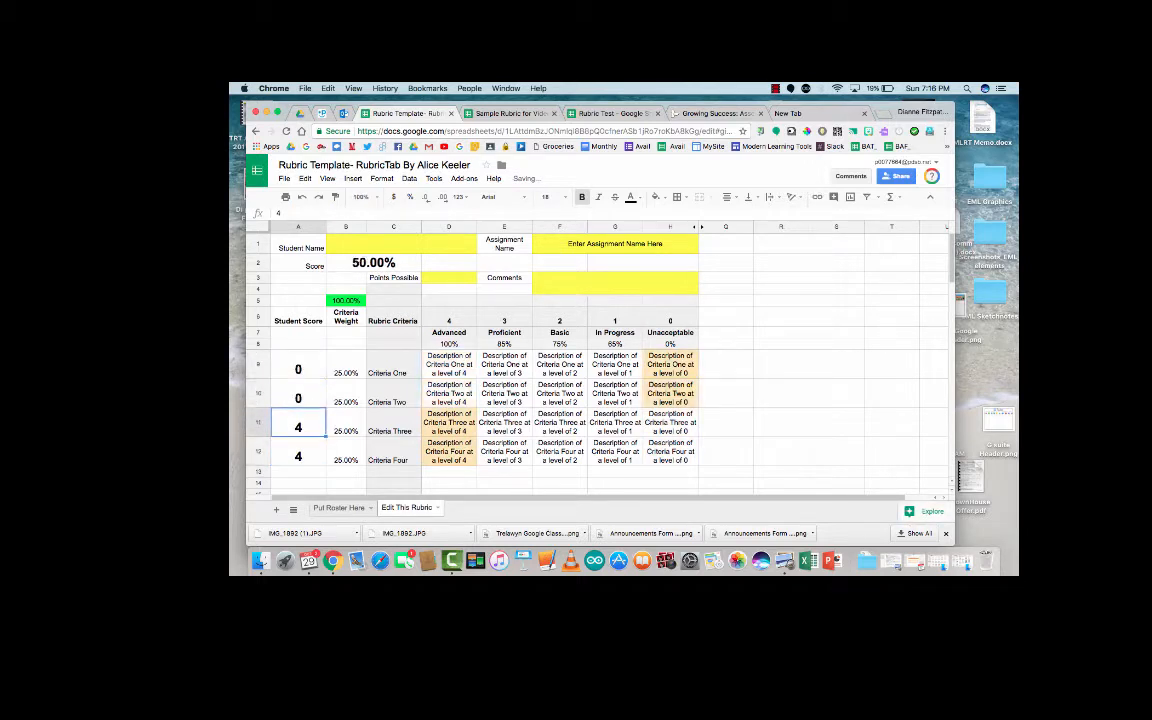
type("0")
key("Return")
type("0")
key("Return")
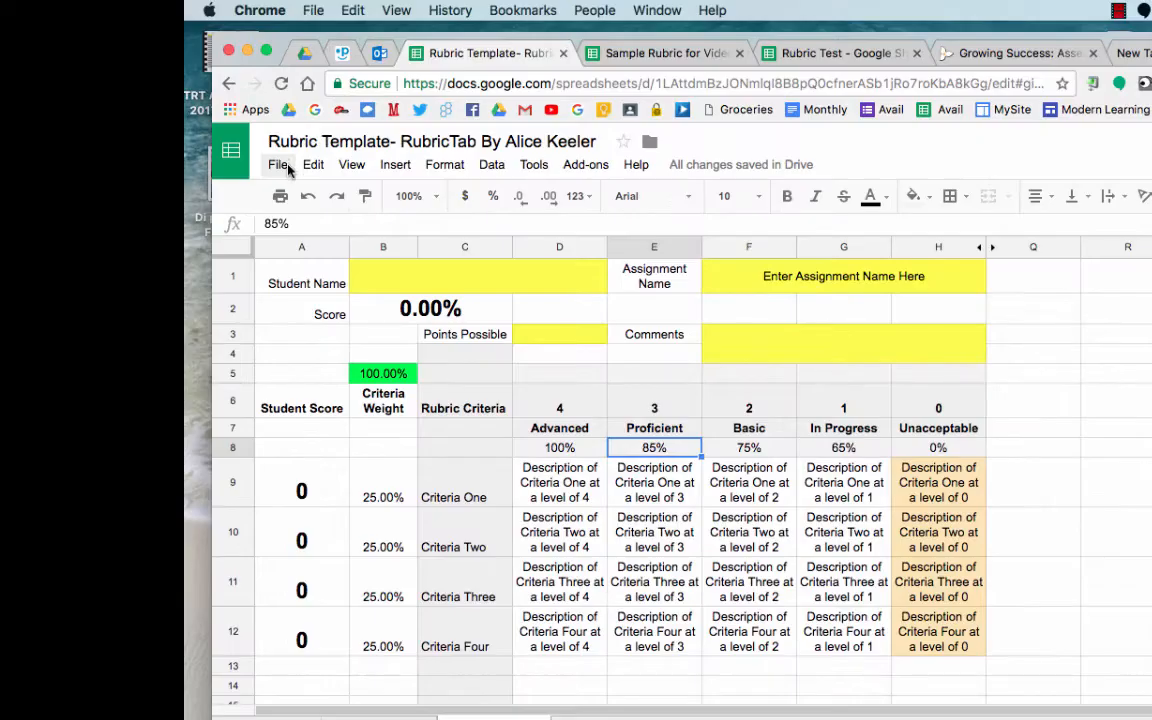
Step: Review the Communication criterion descriptors in Sample Rubric for Video, then bring up the Growing Success PDF
left_click(276, 104)
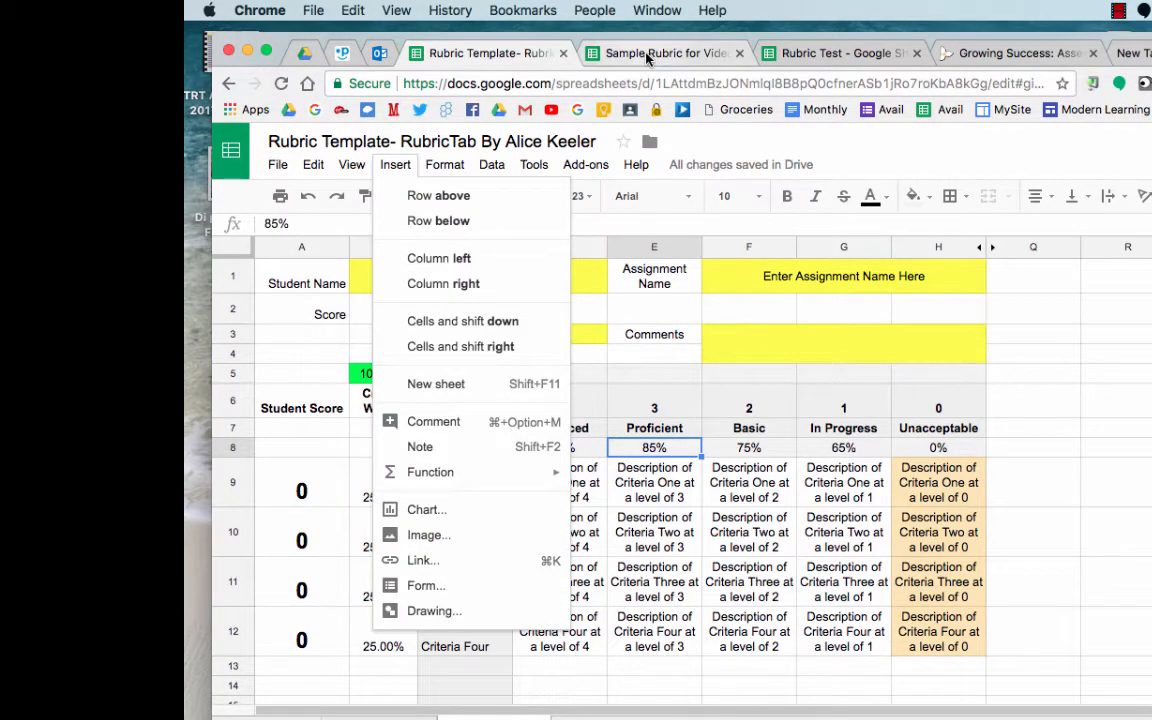
left_click(648, 55)
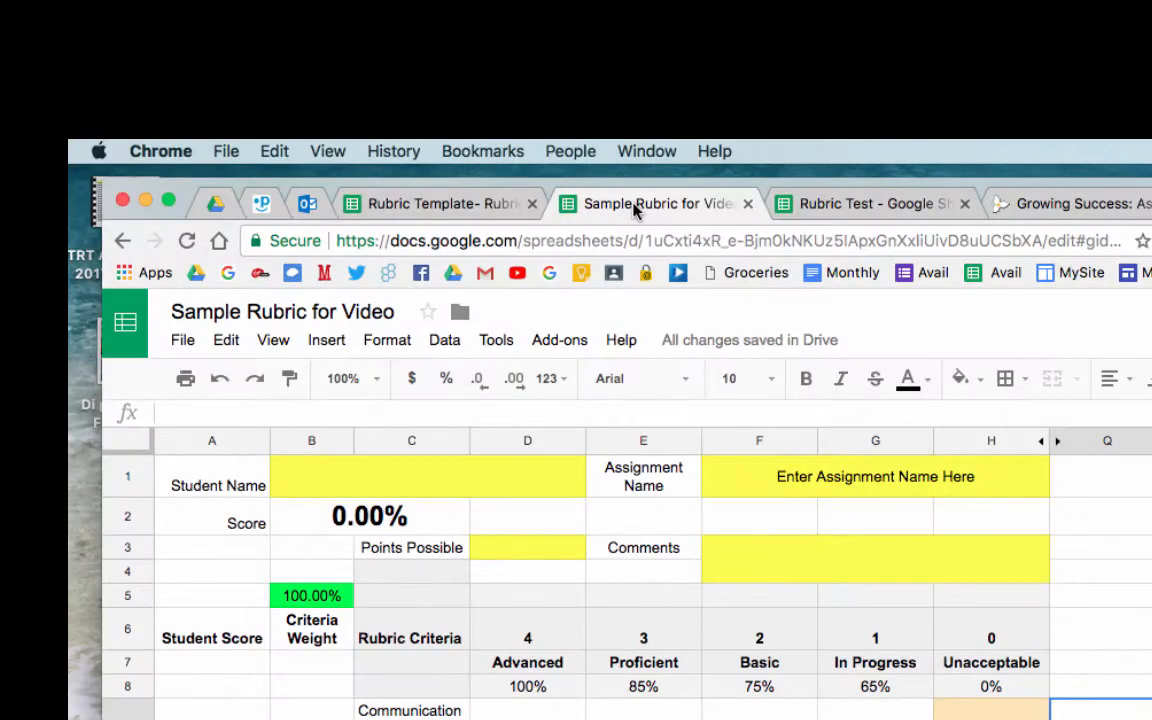
scroll(640, 580, "down", 2)
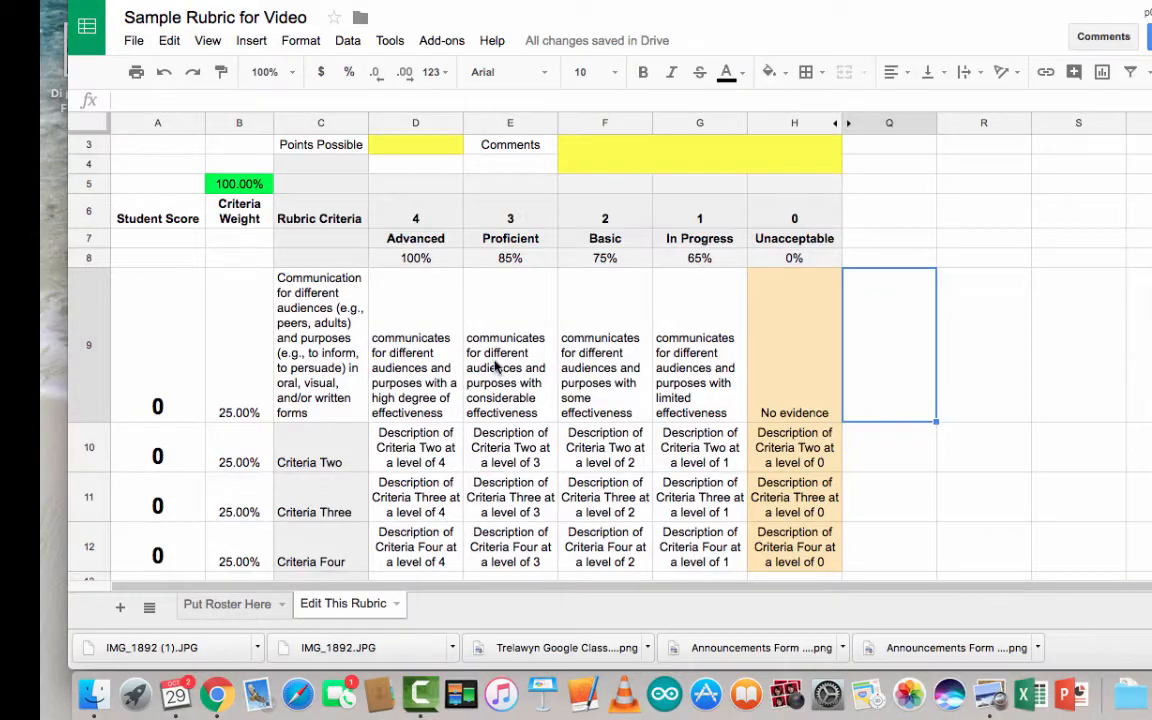
left_click(490, 365)
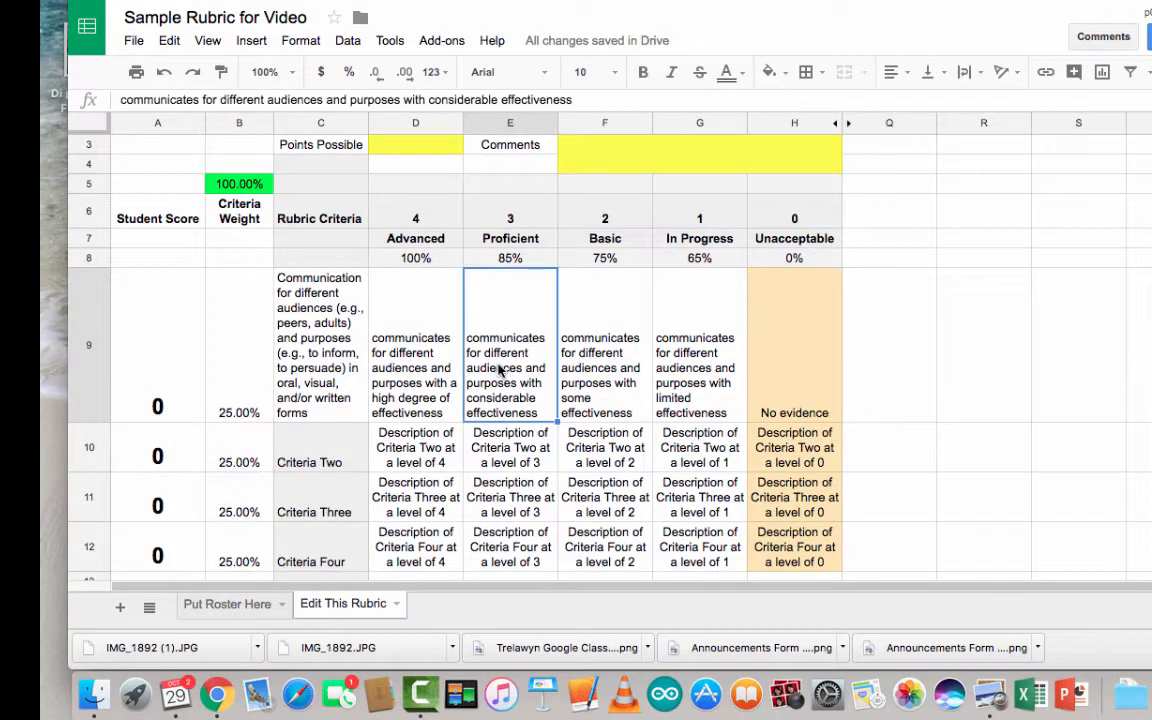
left_click(330, 352)
left_click(373, 320)
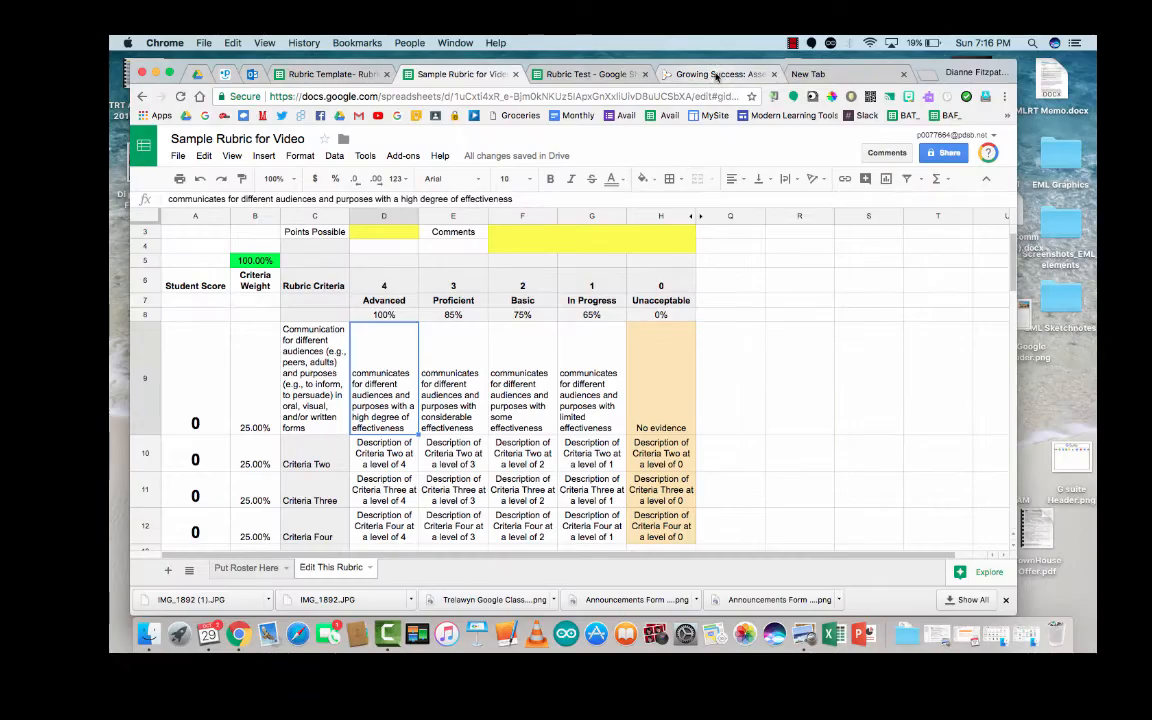
left_click(715, 75)
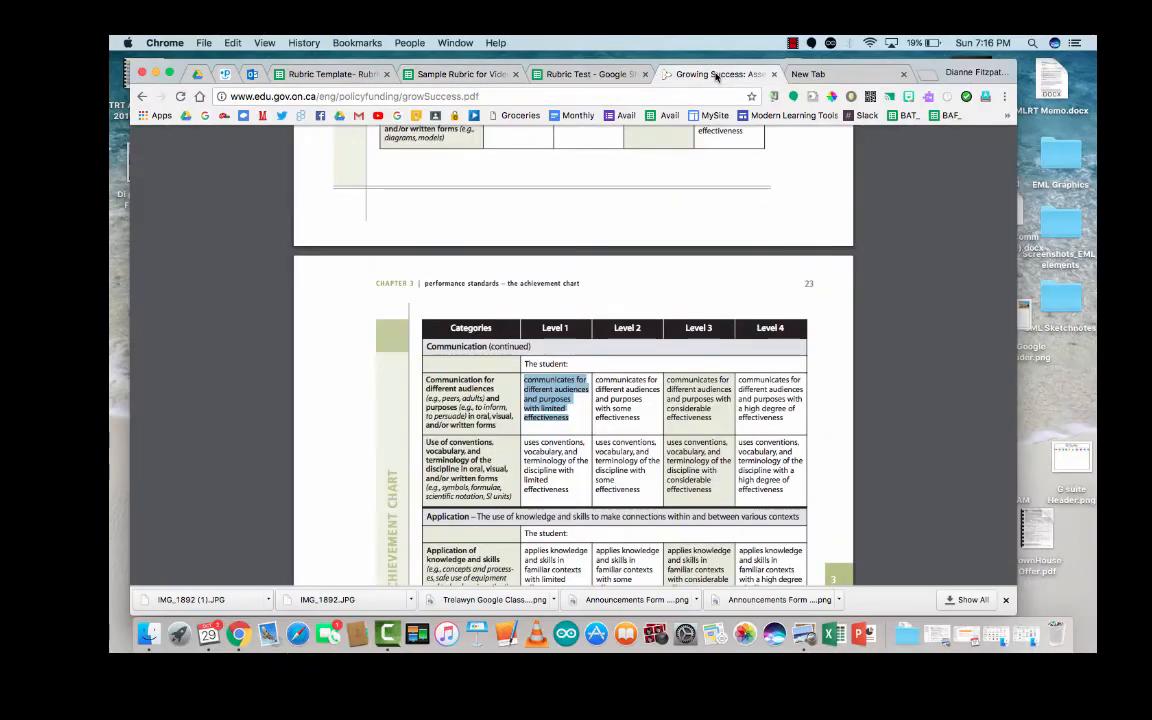
Step: Scroll the Growing Success achievement chart to its Communication rows, then return to Sample Rubric for Video
scroll(643, 365, "up", 10)
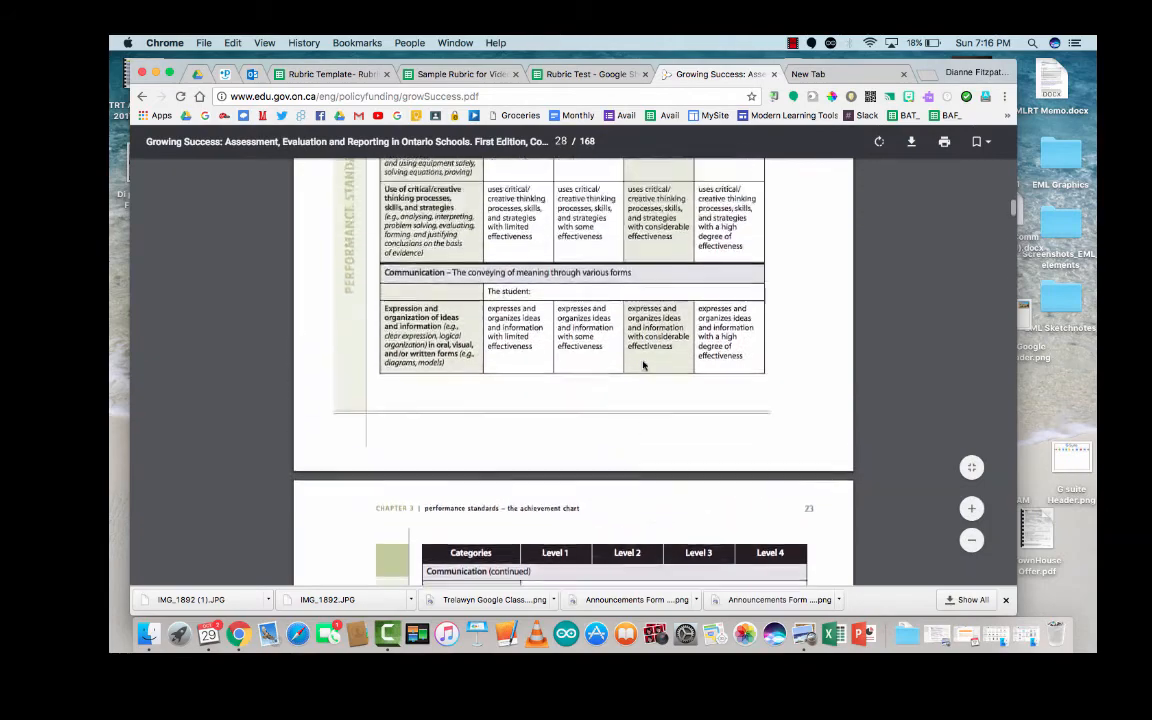
scroll(643, 358, "up", 6)
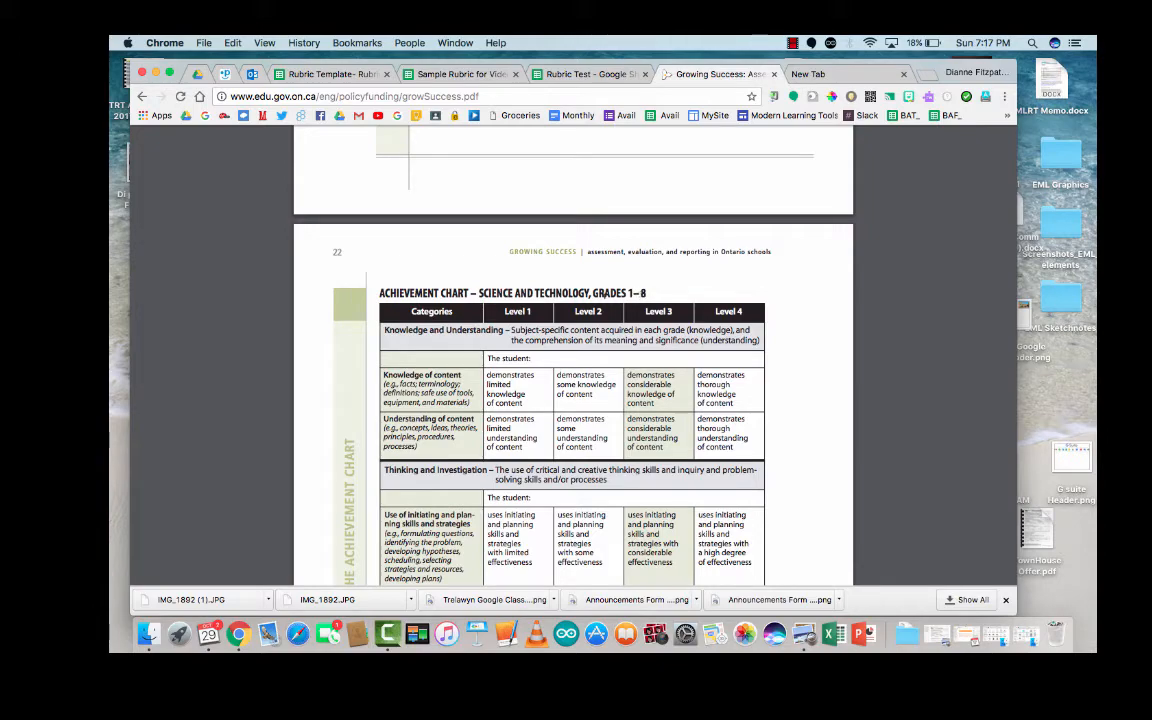
scroll(655, 355, "down", 15)
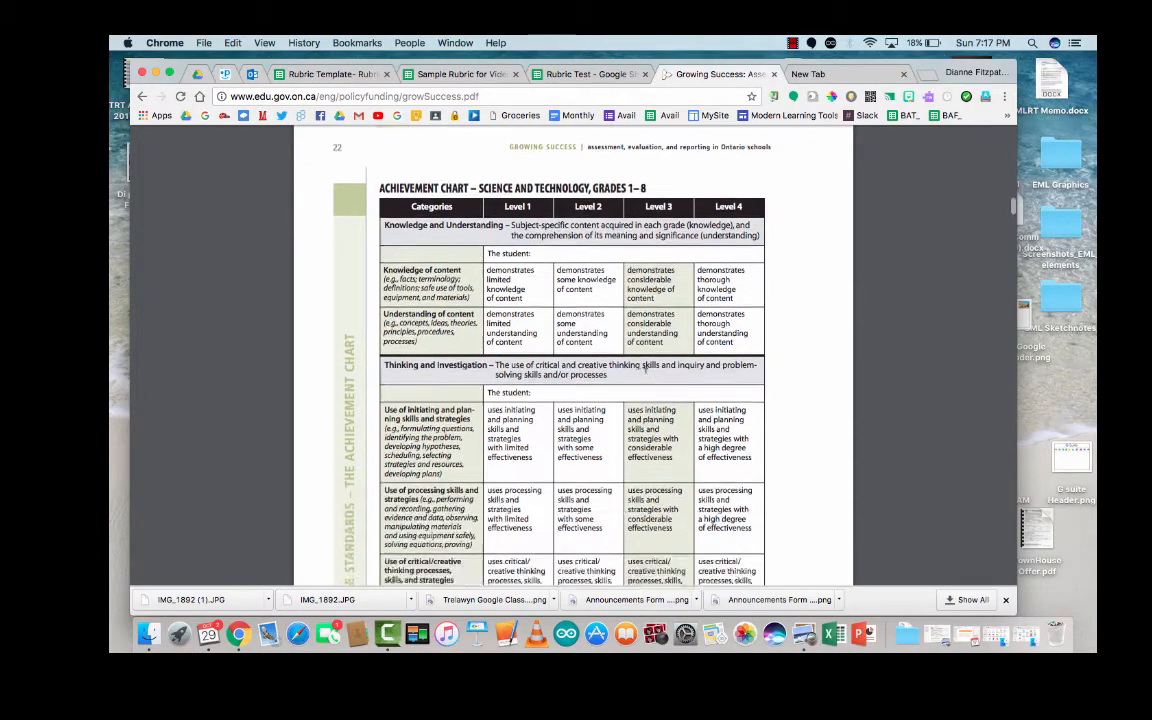
scroll(645, 370, "down", 3)
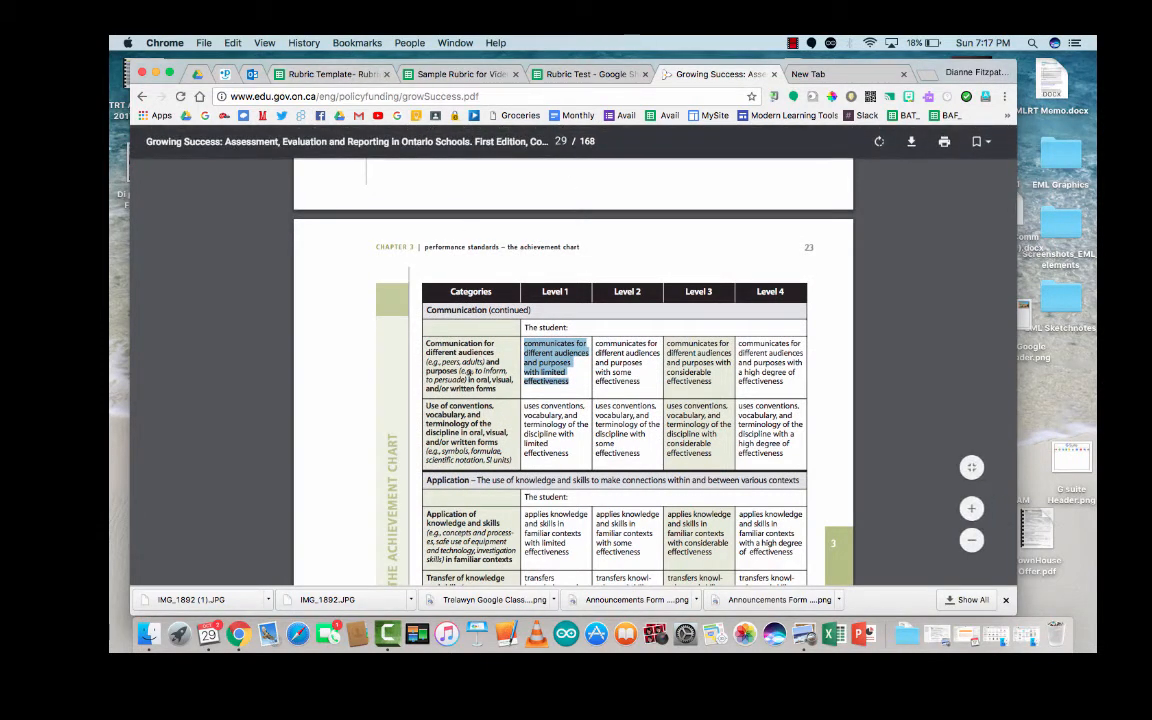
left_click(486, 74)
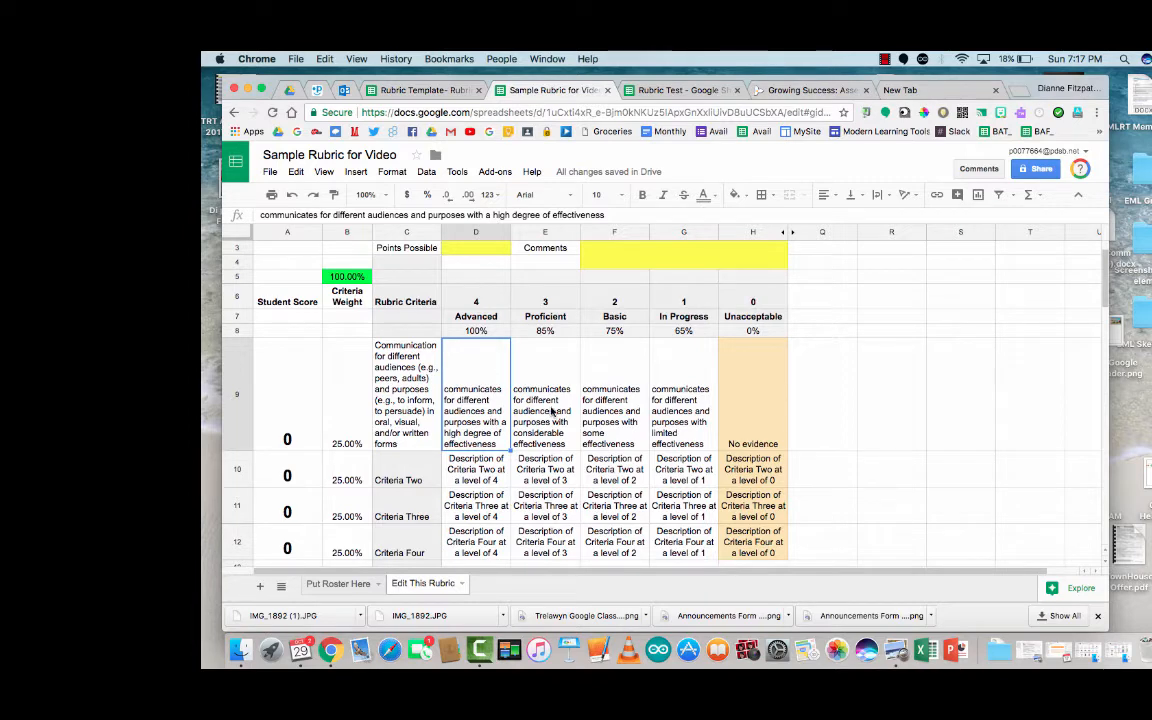
Step: Compare the PDF with the Criteria Two label and its Advanced description
left_click(812, 91)
key("ctrl+shift+Tab")
left_click(476, 476)
left_click(420, 469)
left_click(448, 465)
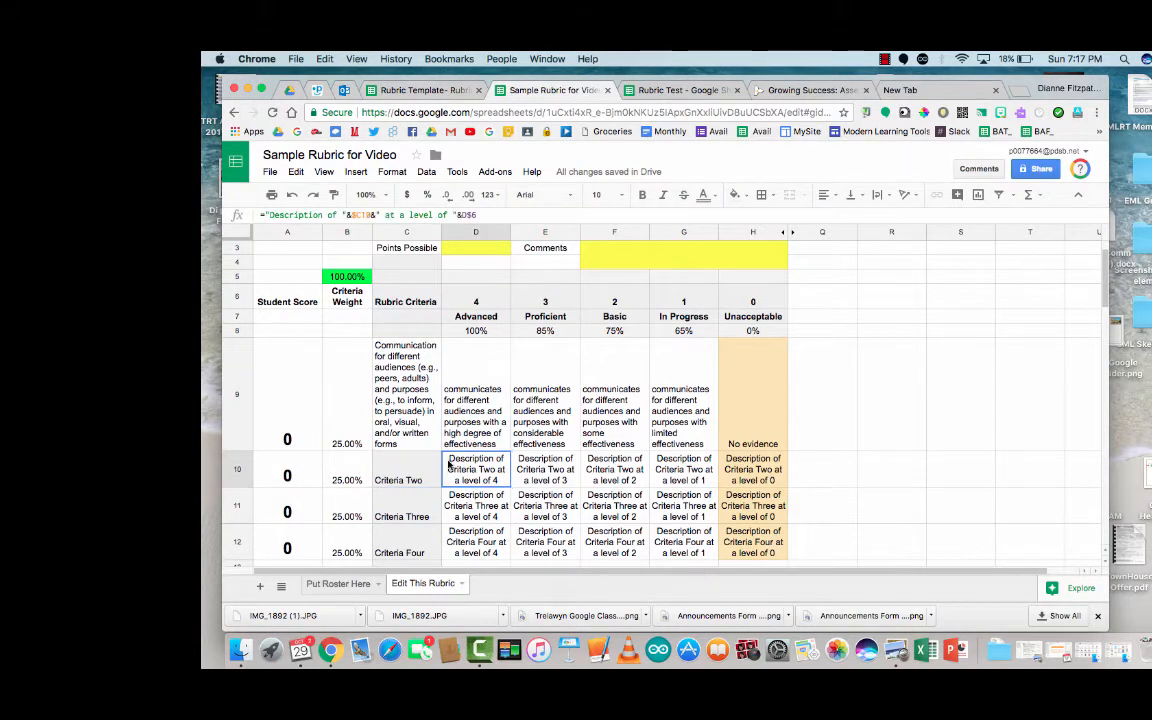
left_click(402, 476)
Step: Check the Criteria Three and Four labels, widen Rubric Criteria column C, and select row 12
left_click(402, 512)
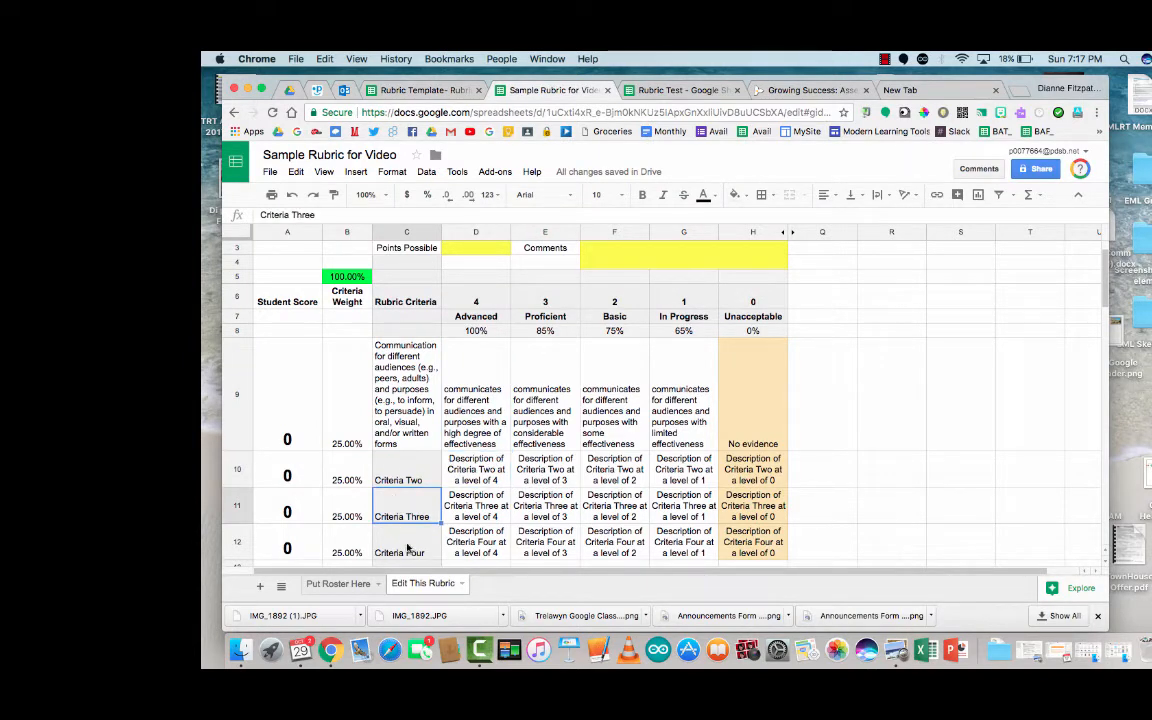
left_click(407, 547)
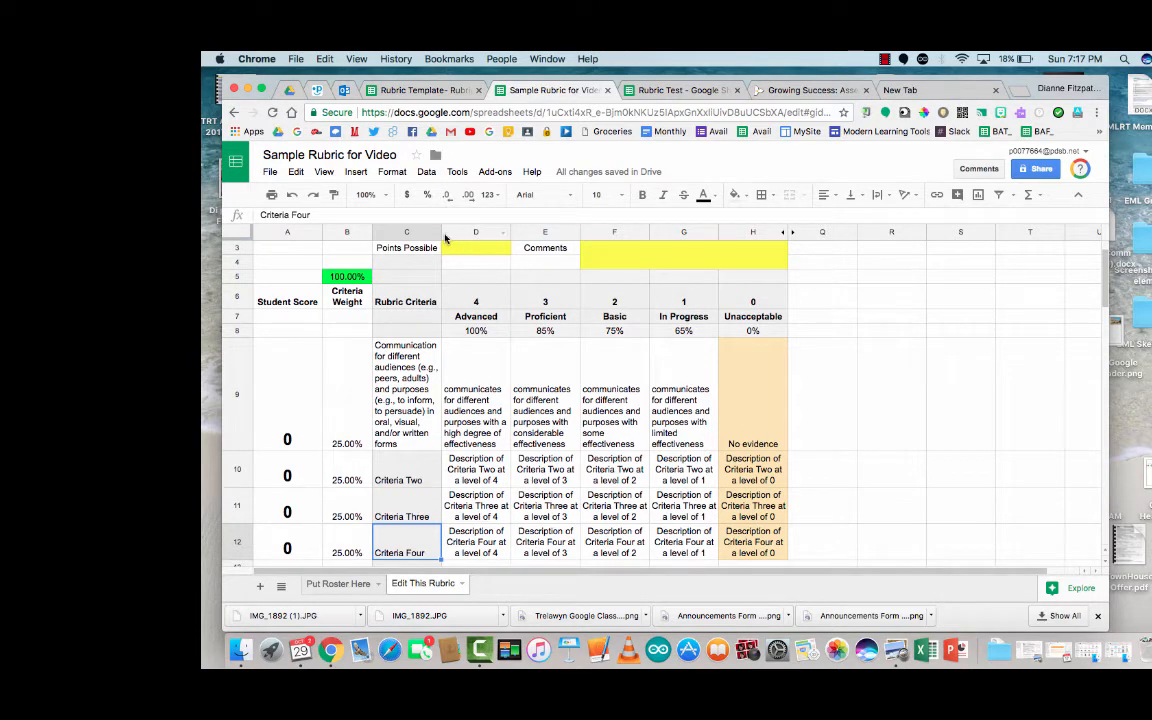
left_click_drag(442, 236, 477, 236)
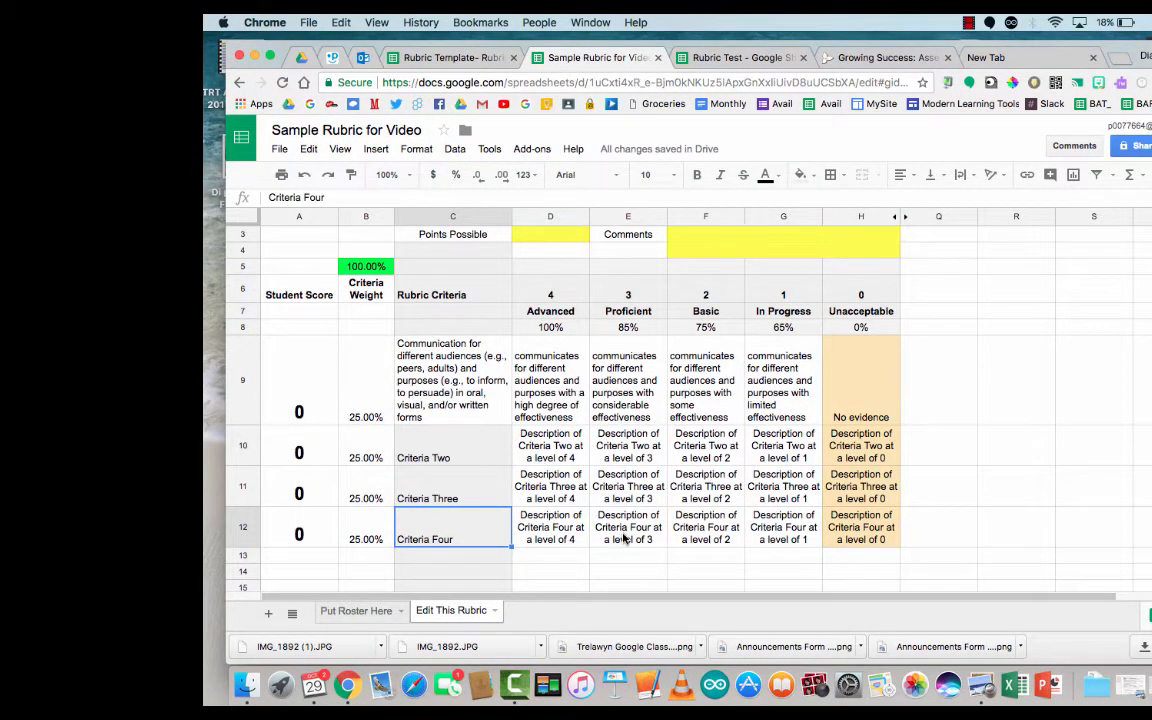
left_click_drag(300, 530, 897, 544)
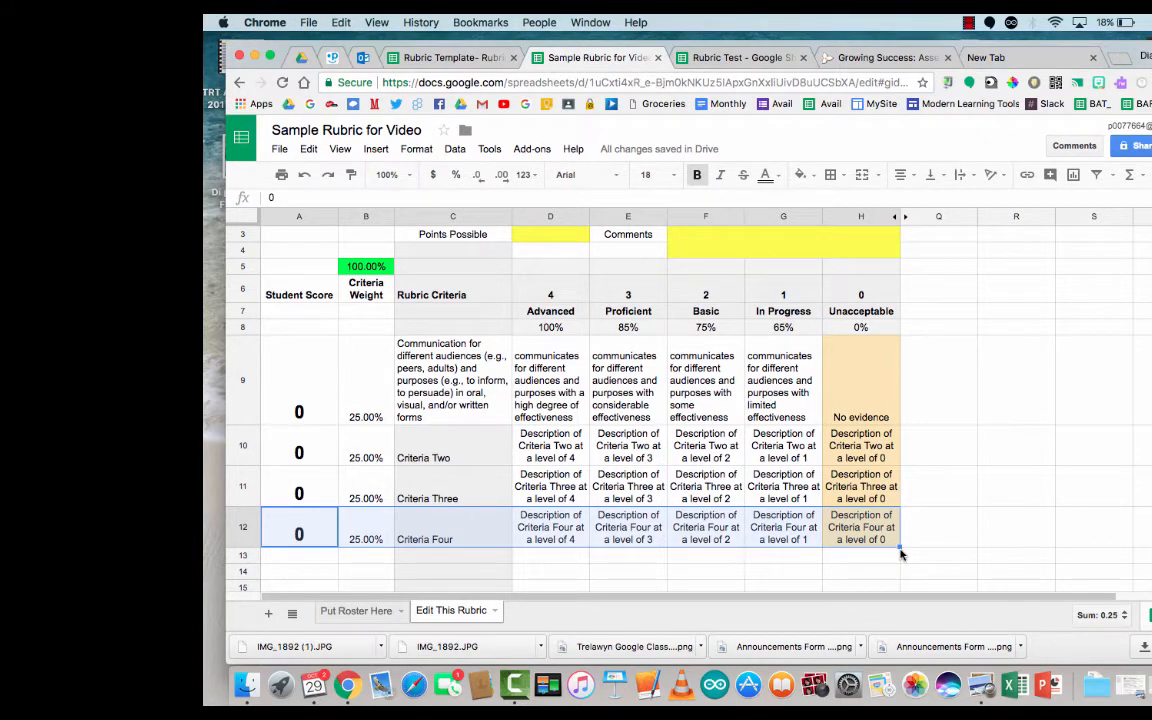
Step: Fill the Criteria Four row down into rows 13 and 14, giving six criteria at 16.67% each
left_click_drag(899, 548, 900, 571)
scroll(978, 480, "down", 2)
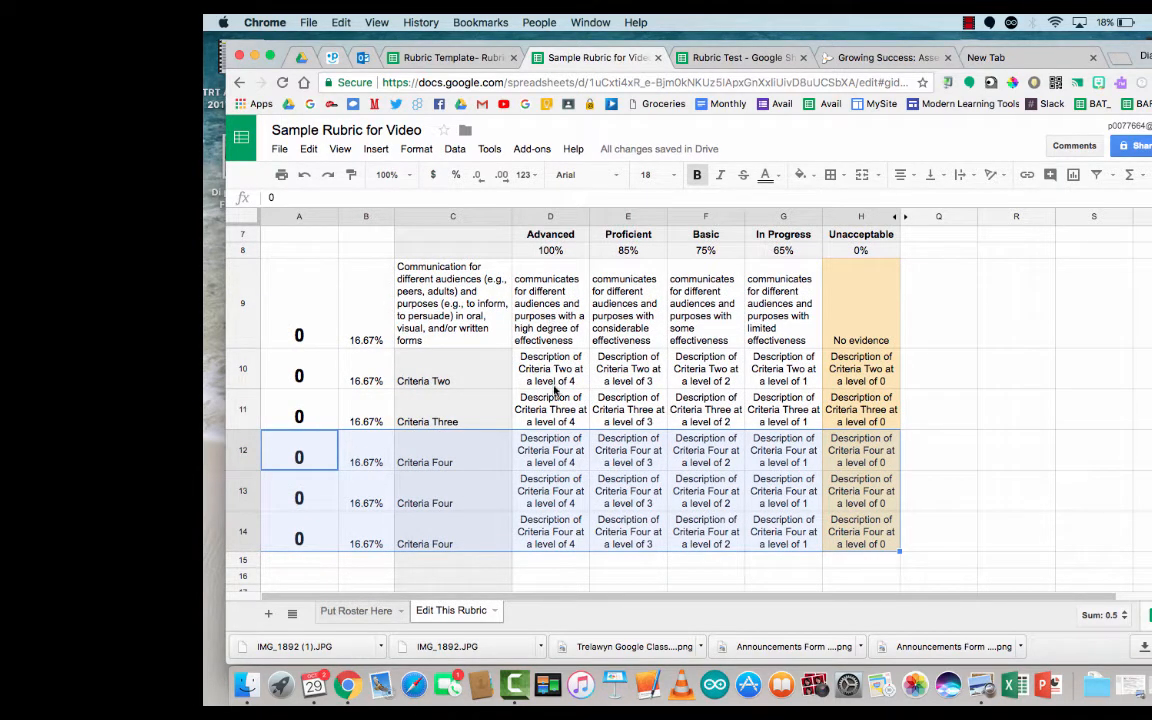
left_click(1015, 365)
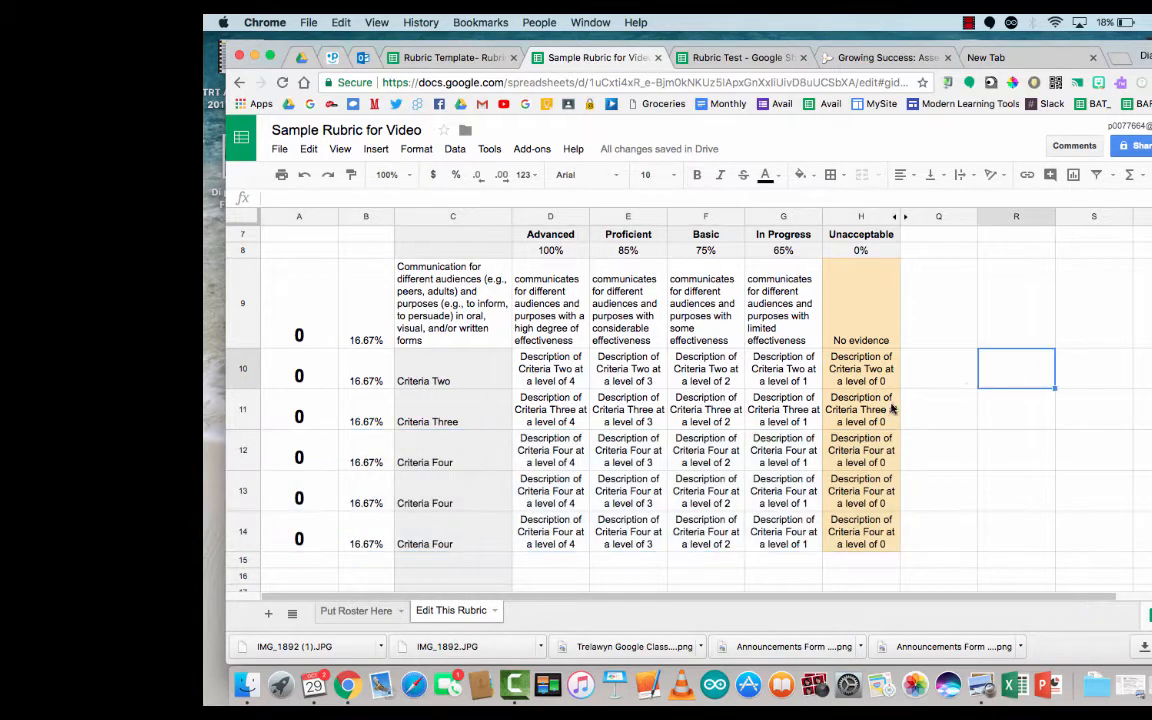
left_click(645, 386)
scroll(645, 386, "up", 5)
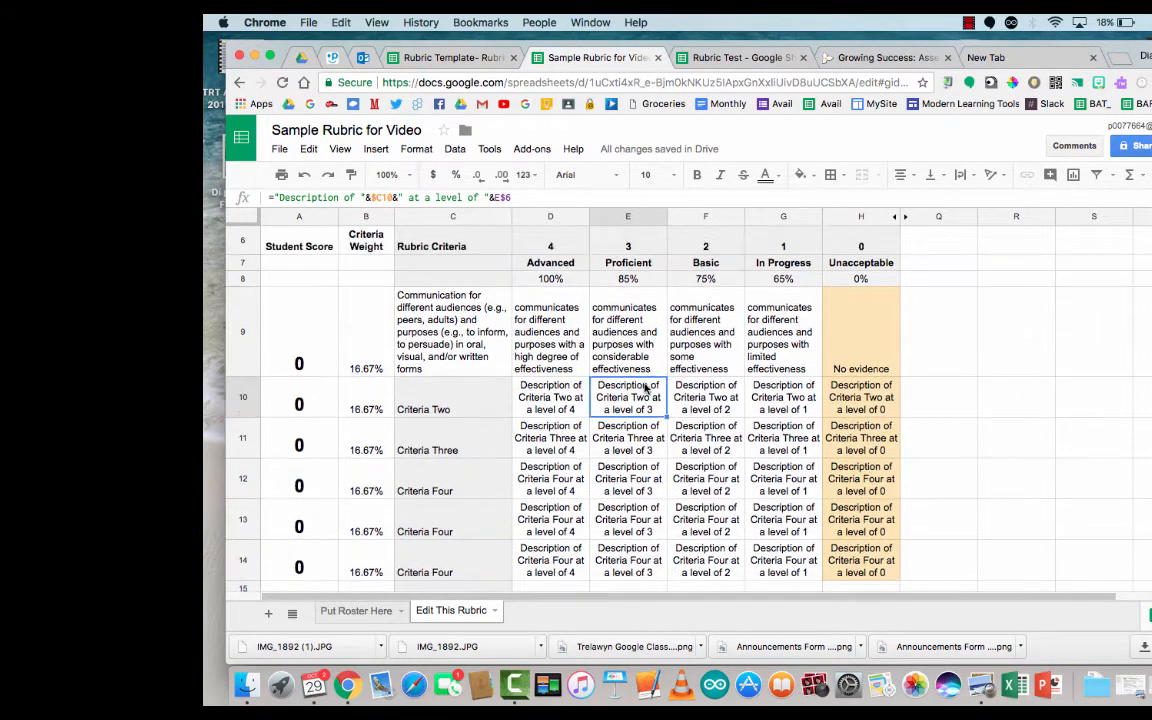
scroll(645, 388, "up", 1)
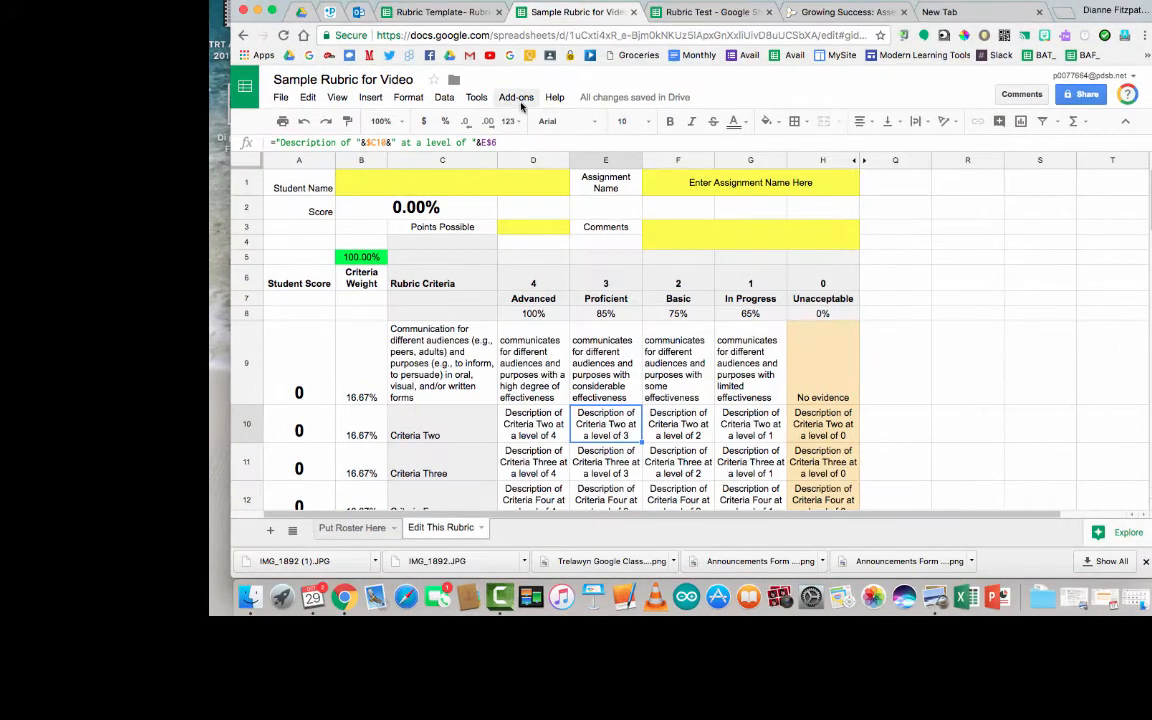
Step: Enter 'Sample Assignment for Video' as the assignment name in F1
left_click(513, 92)
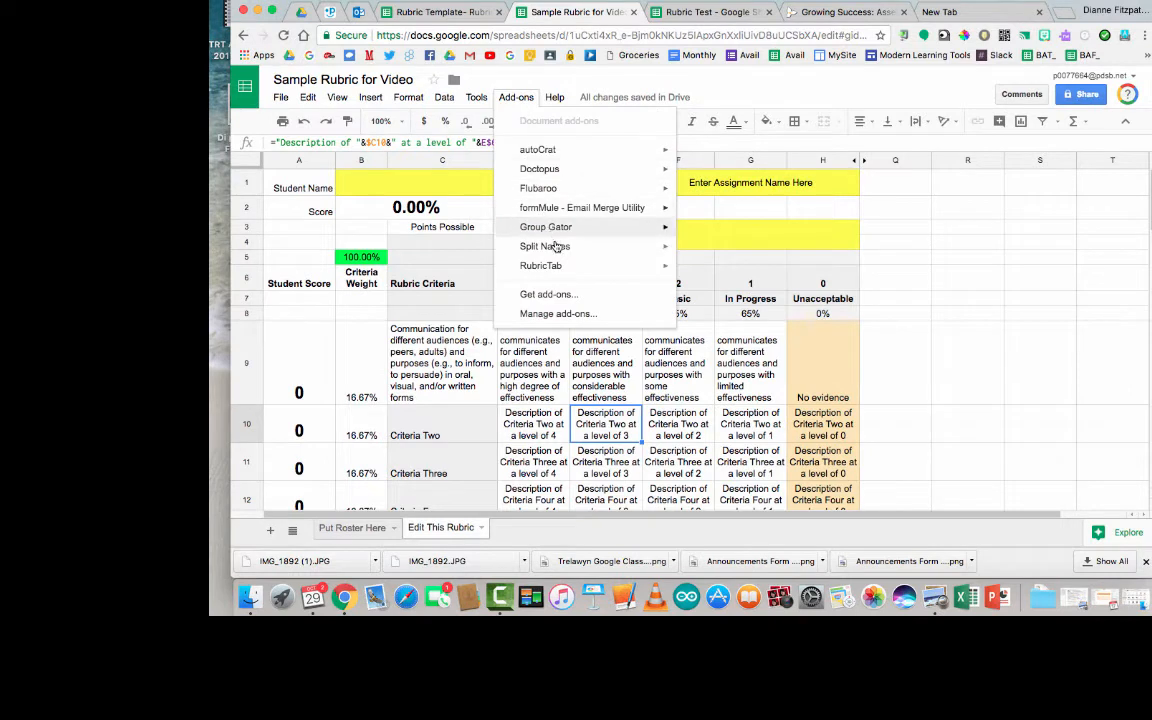
left_click(397, 175)
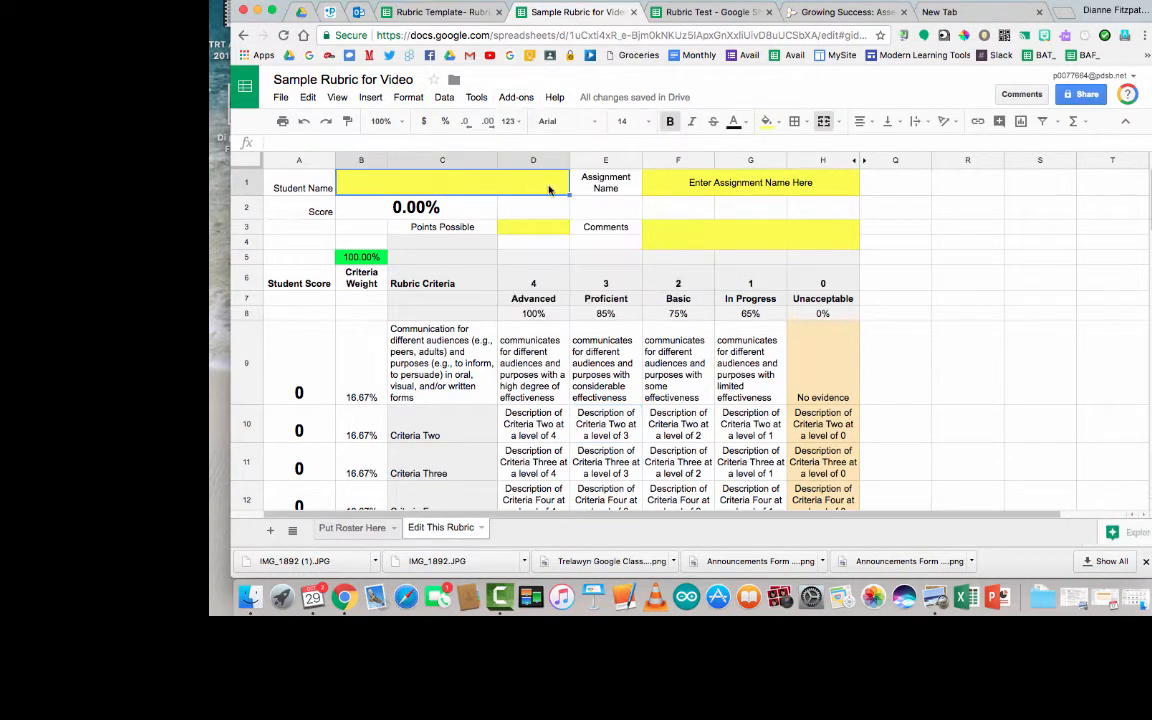
left_click(716, 190)
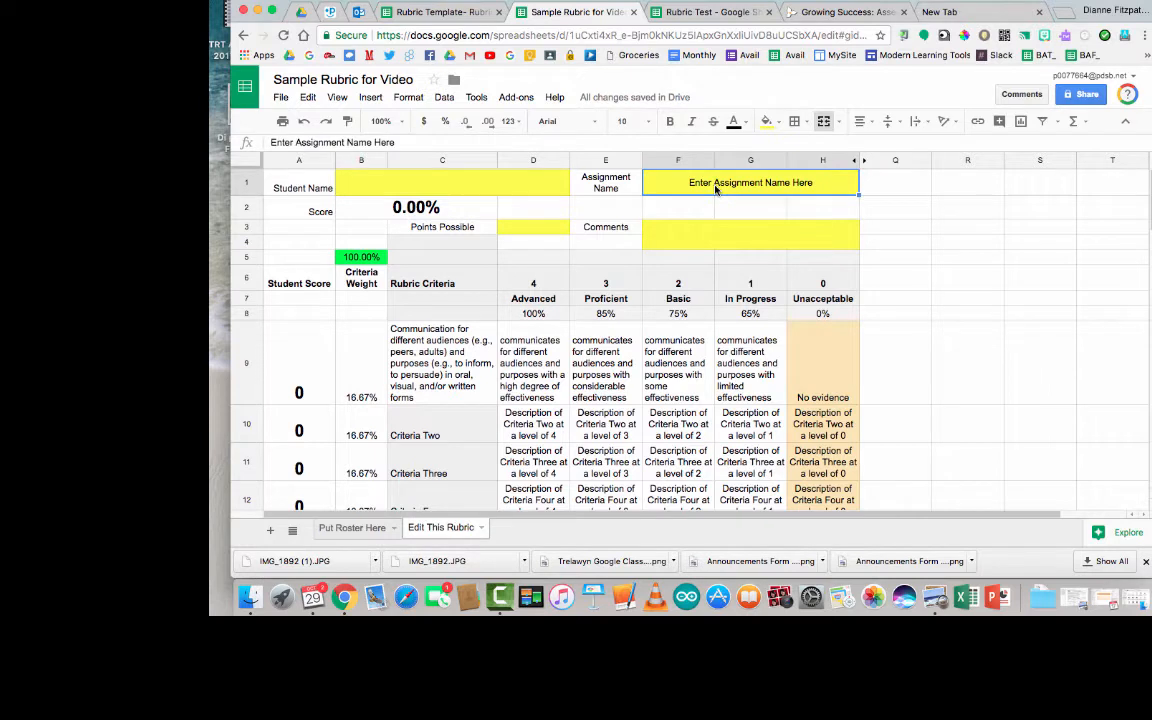
type("Sam")
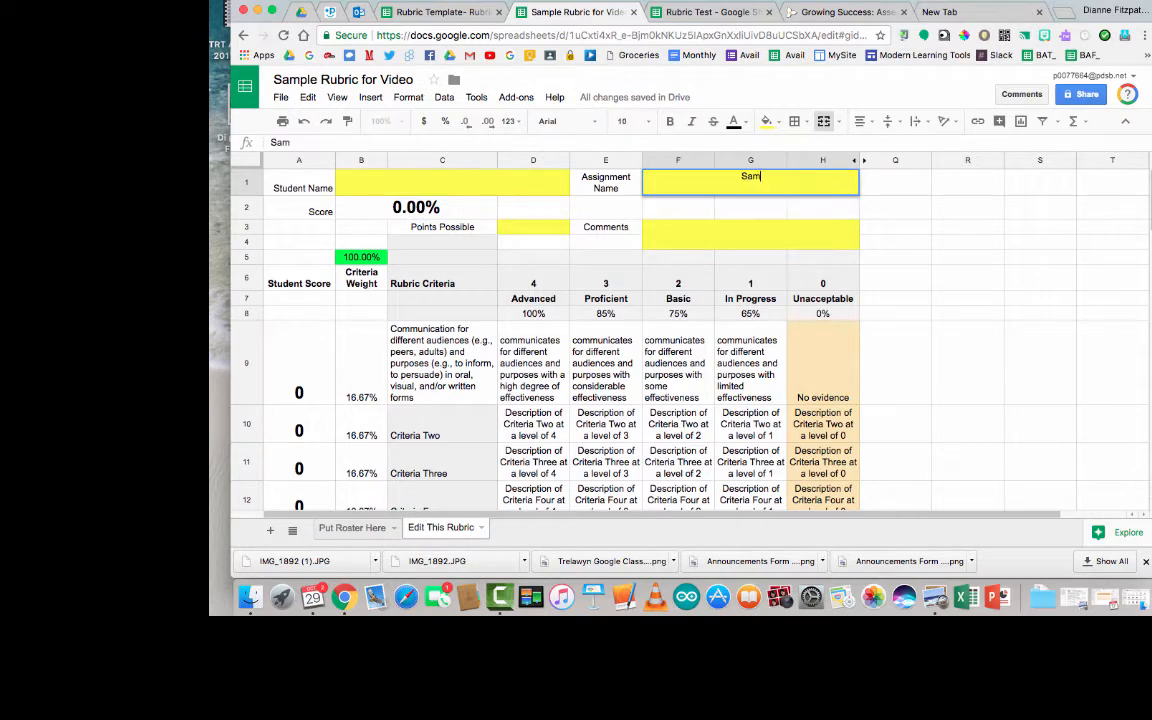
type("ple Assignm")
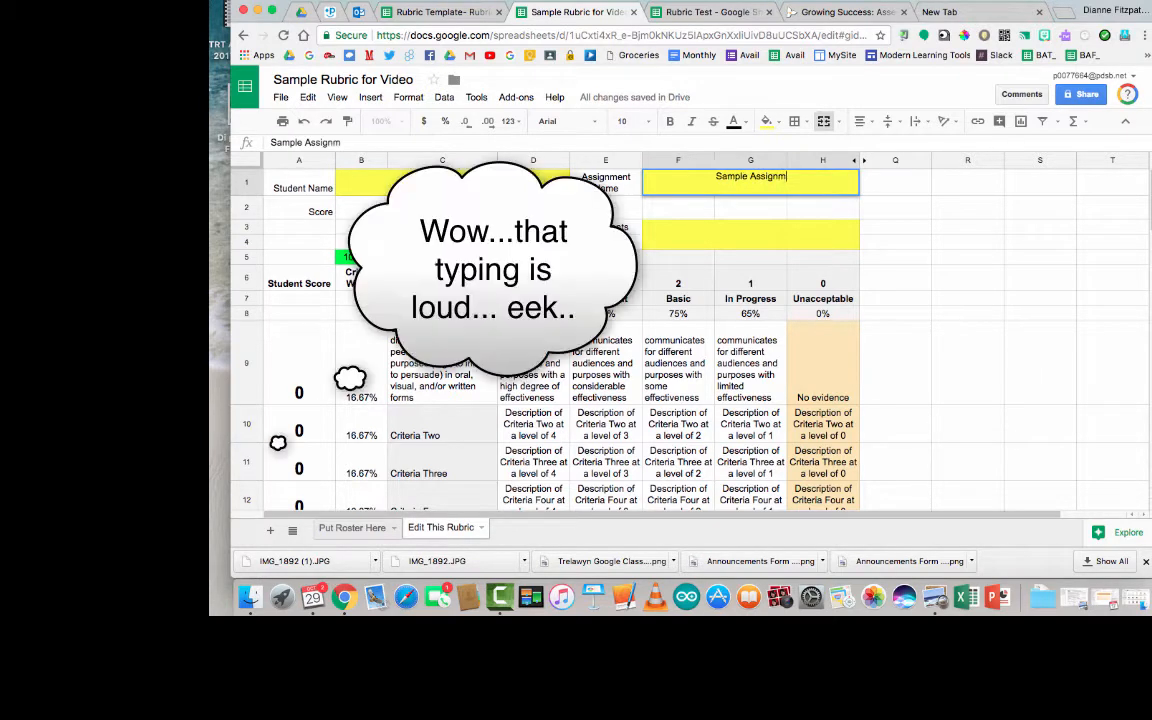
type("ent for Video")
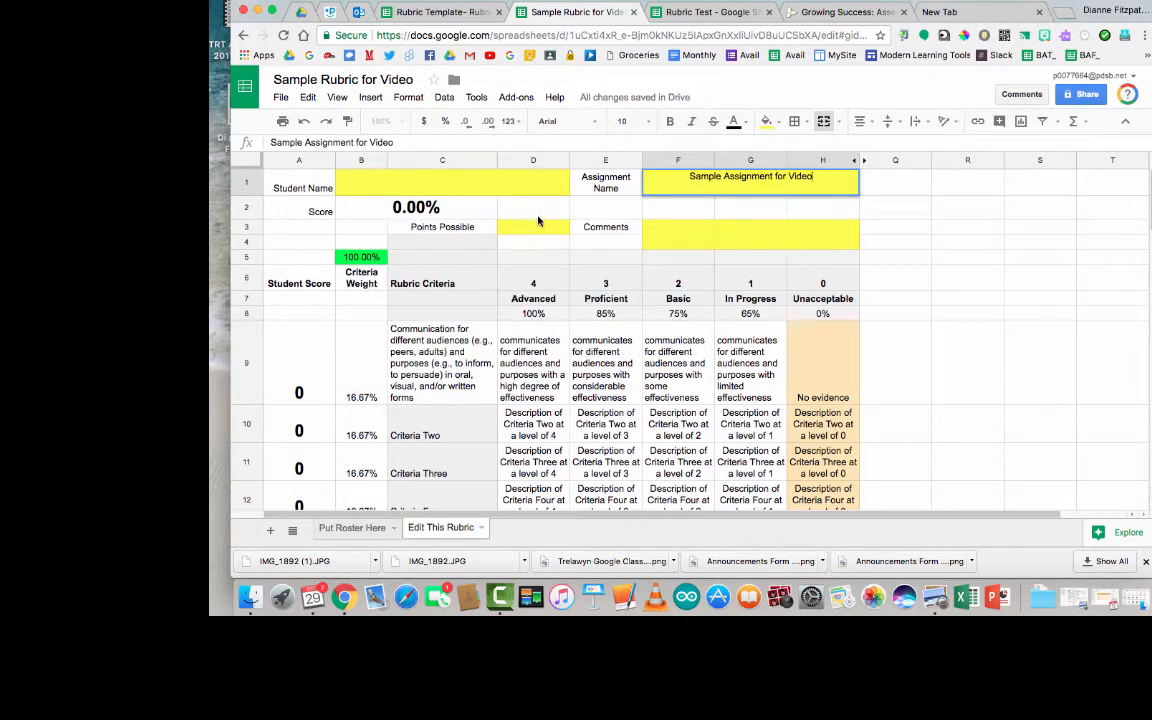
left_click(538, 227)
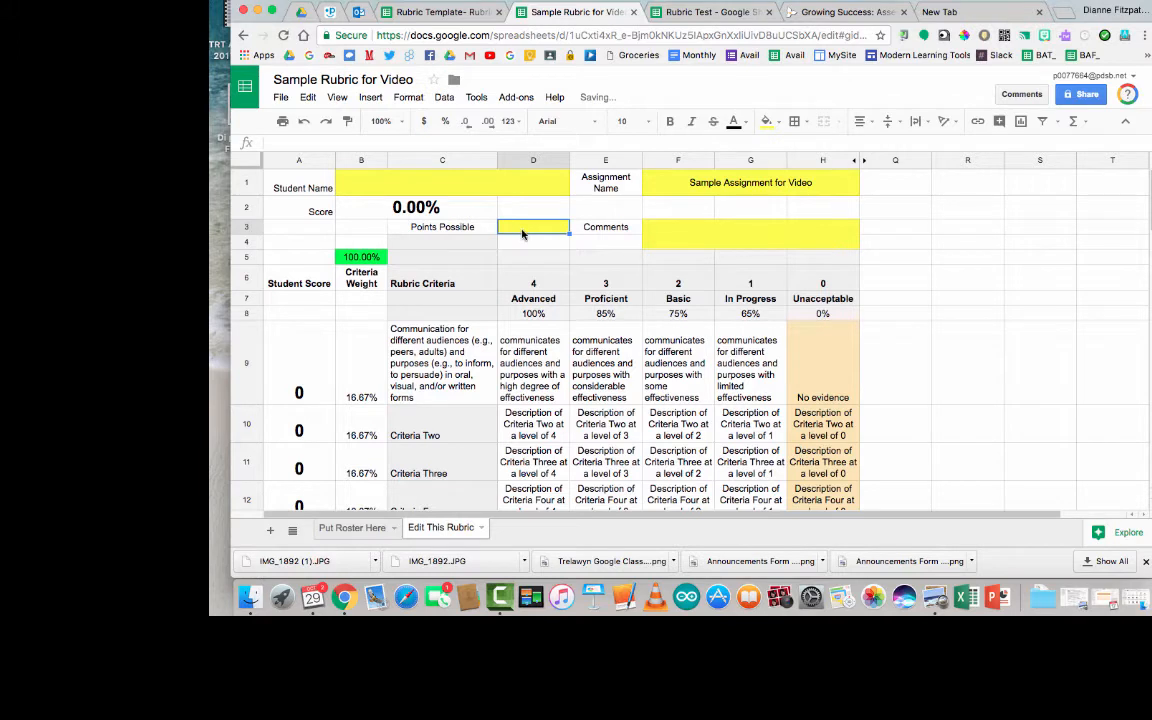
Step: Try Points Possible values of 50, 100 and 10, finally settling on 50
type("50")
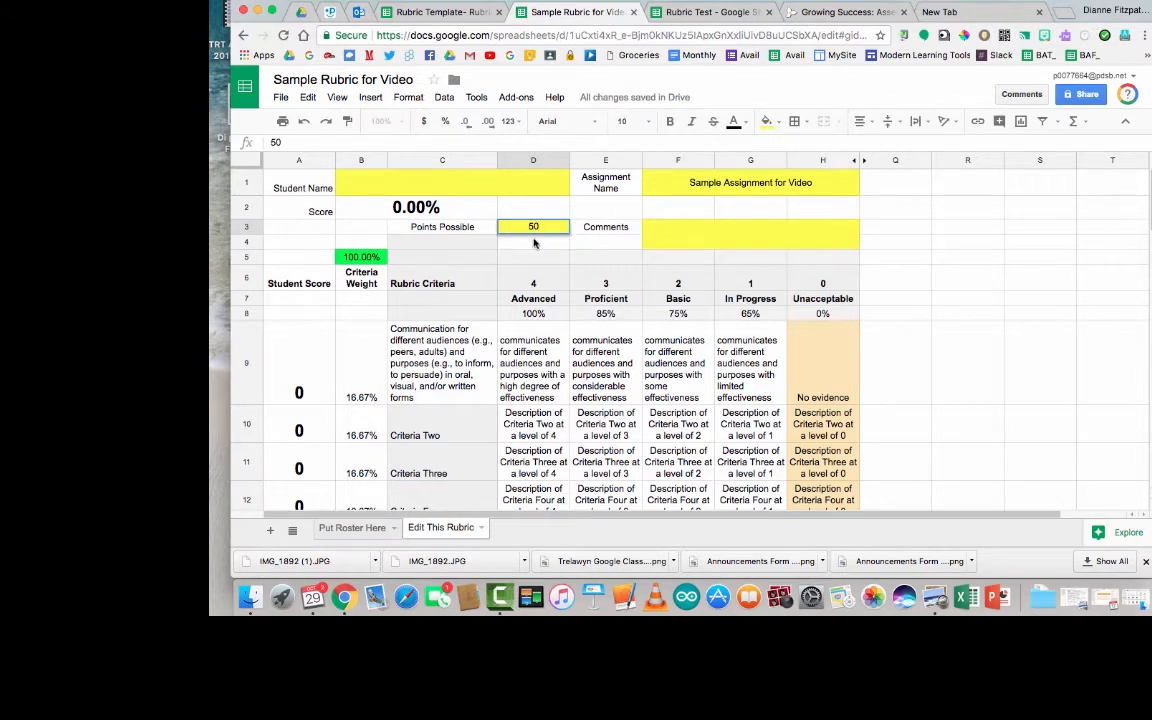
key("Return")
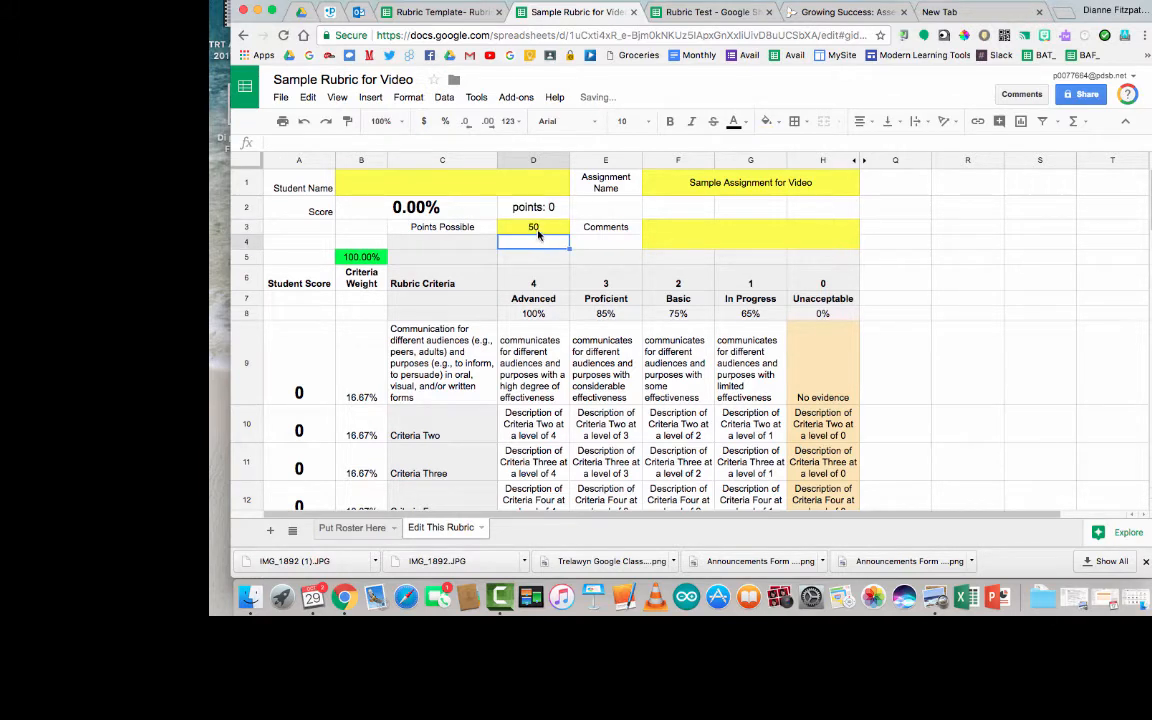
left_click(533, 229)
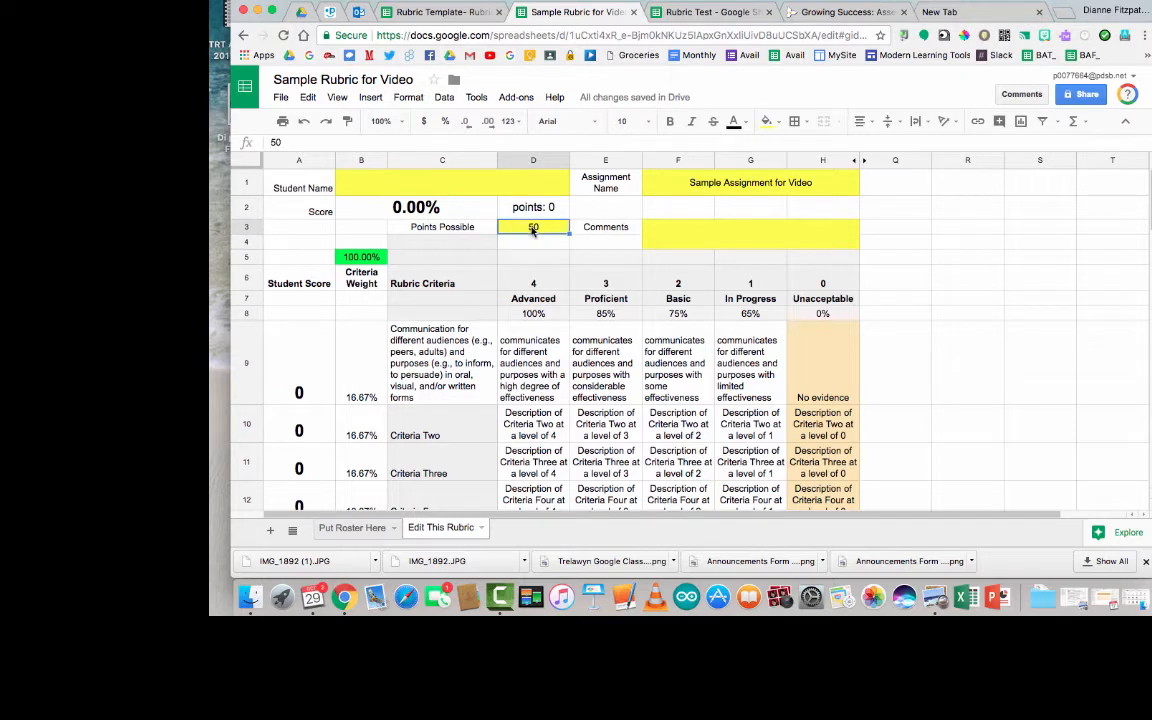
type("100")
key("Return")
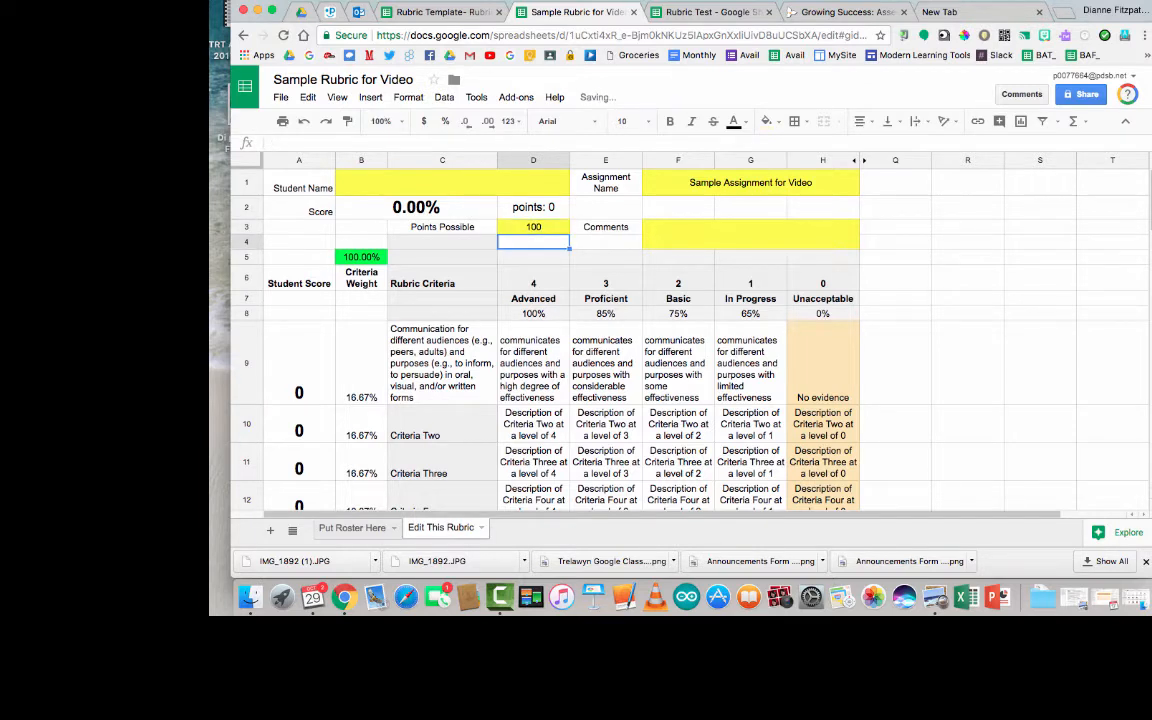
left_click(536, 228)
type("10")
key("Return")
left_click(546, 228)
type("50")
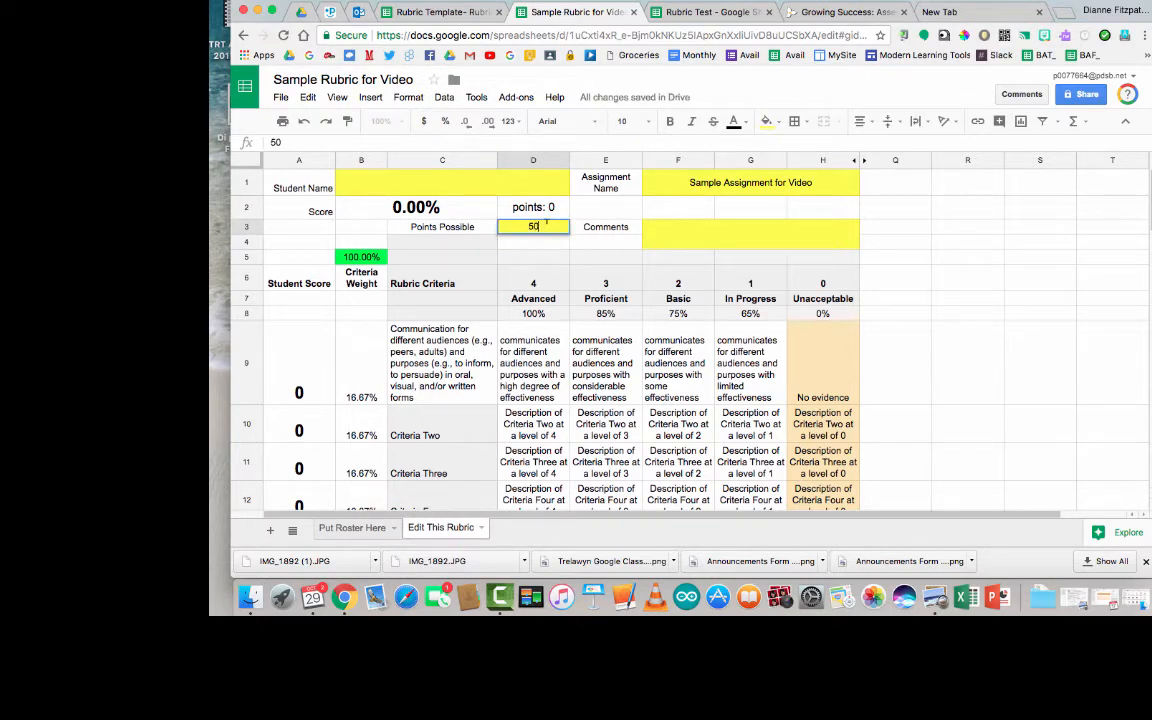
key("Return")
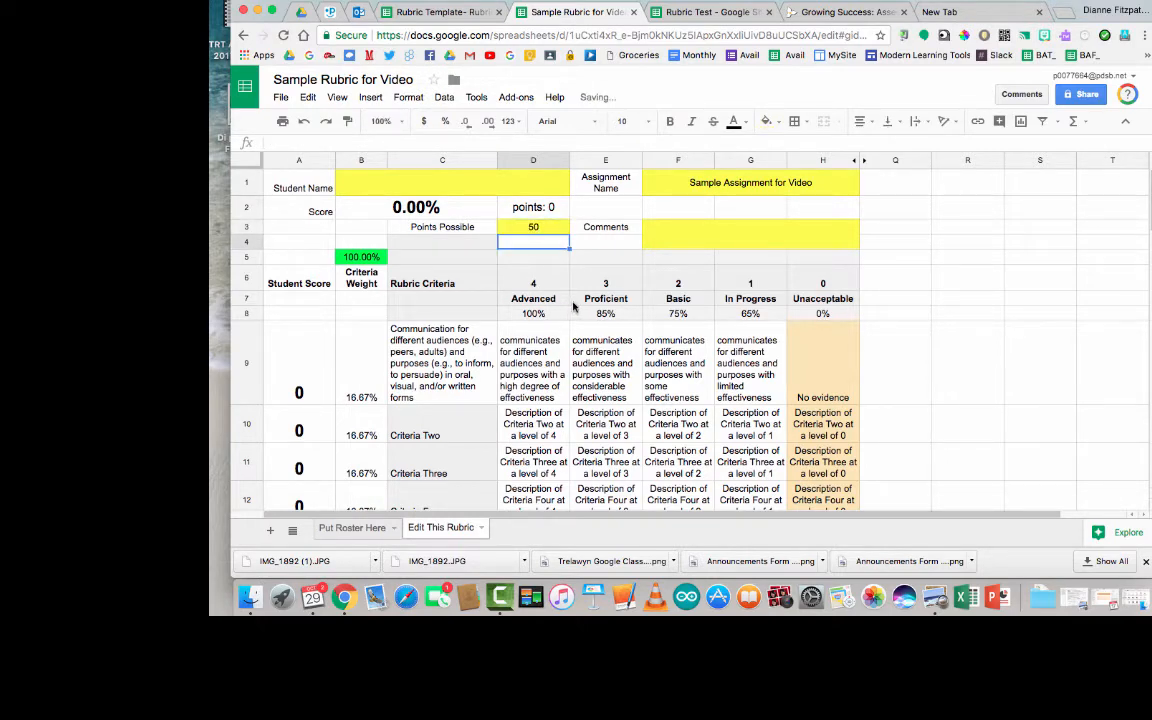
scroll(582, 308, "down", 1)
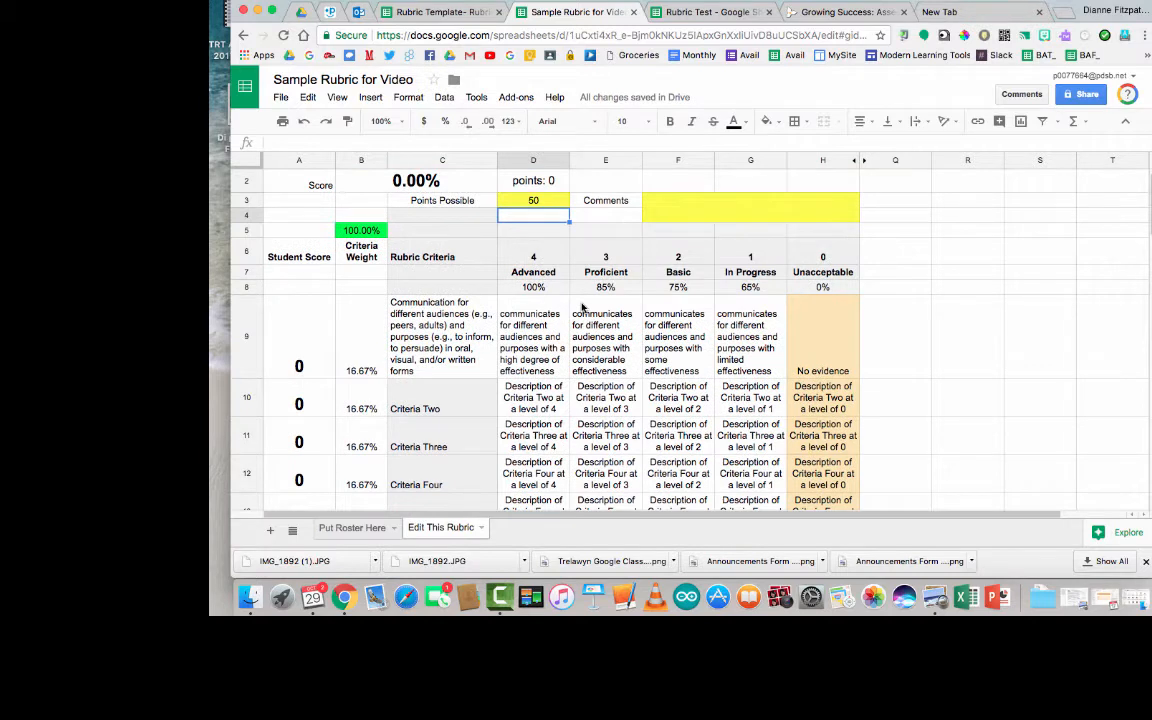
Step: Change the In Progress, Basic and Proficient percentages to 55%, 65% and 75%
left_click(752, 289)
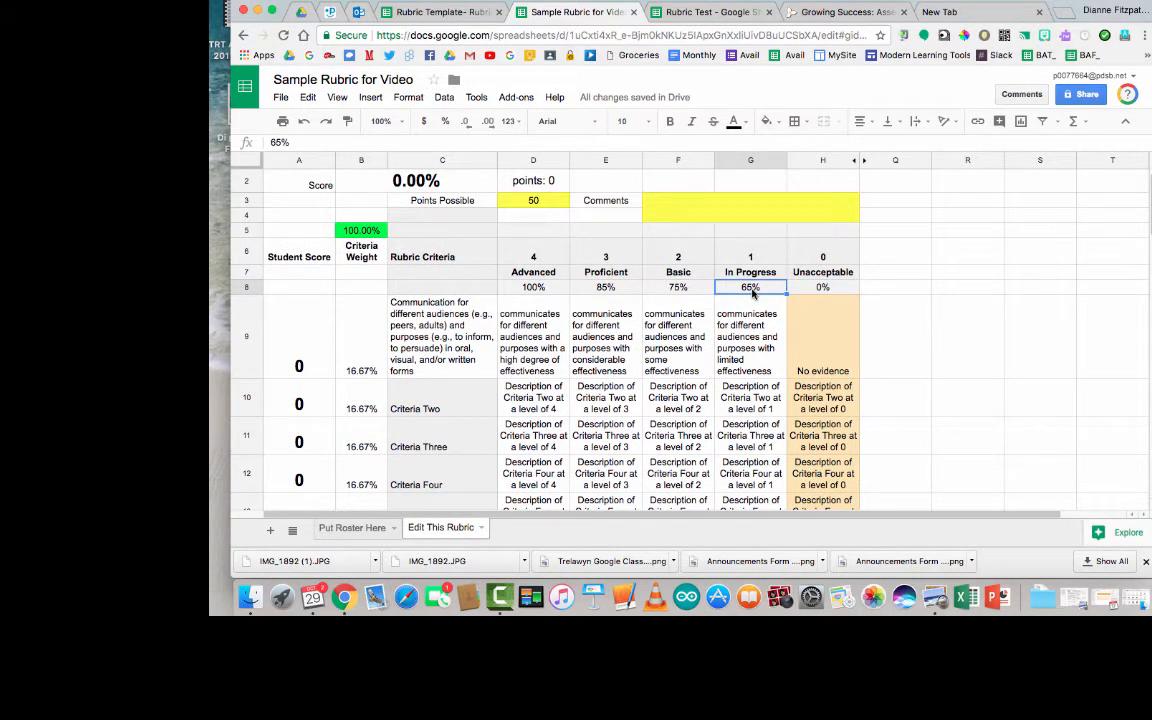
type("5")
key("Left")
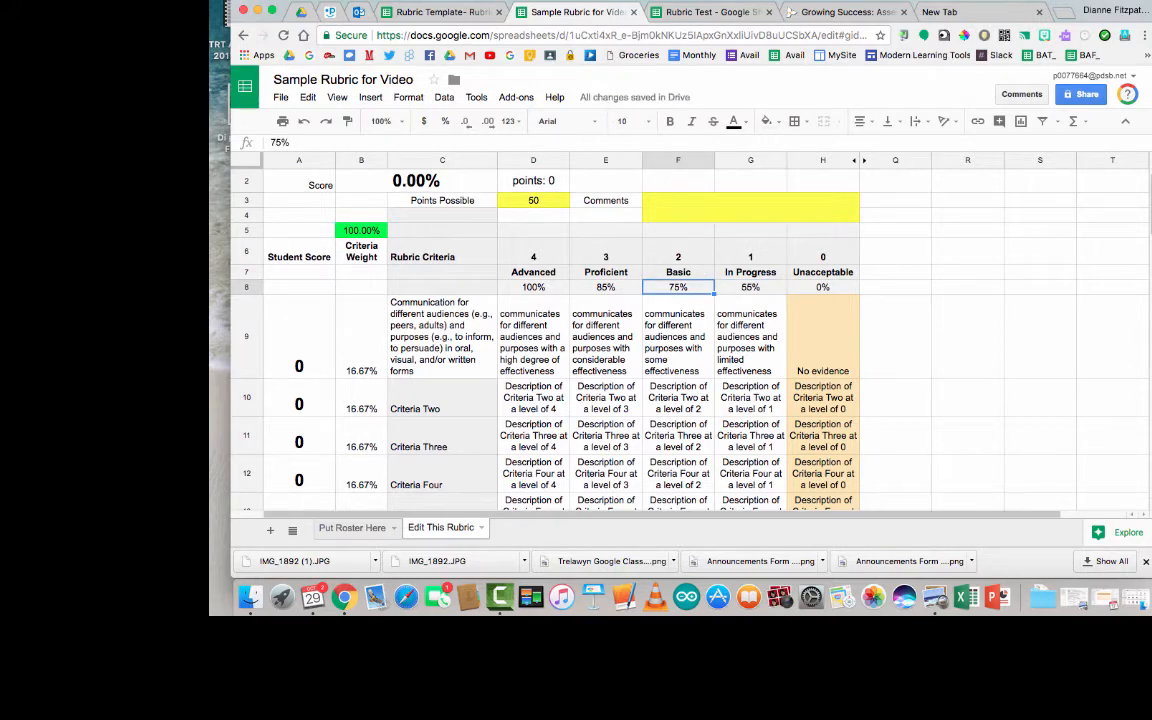
type("65%")
key("Left")
type("7")
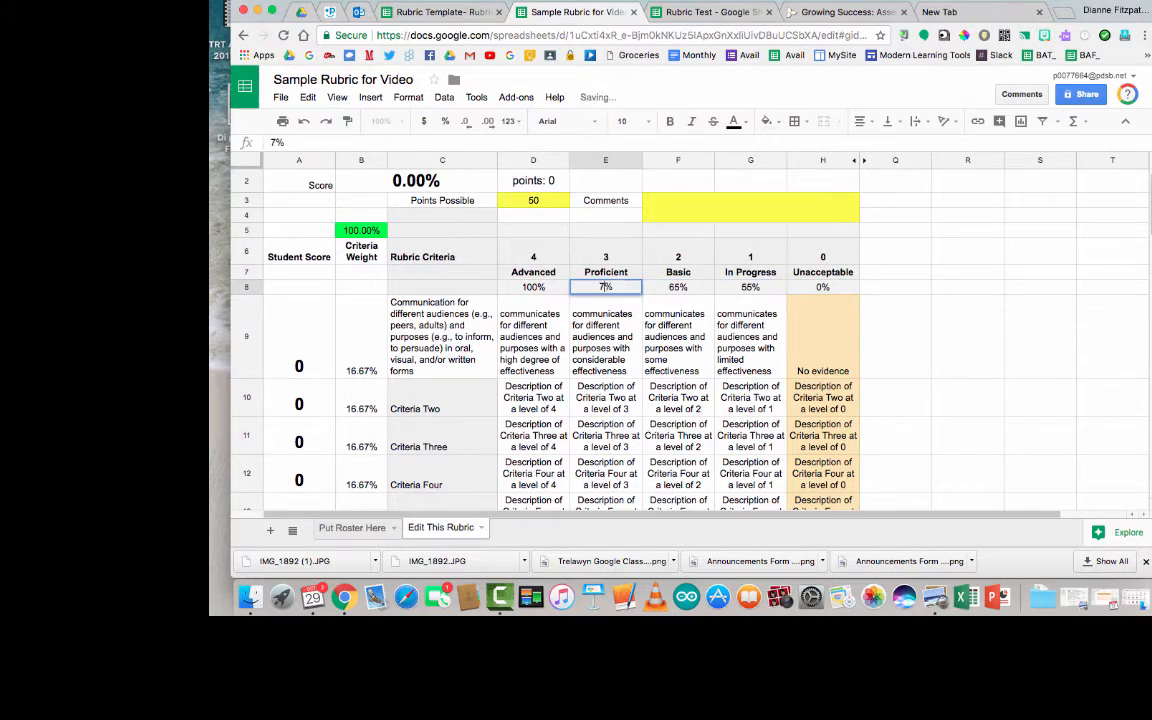
type("5")
key("Left")
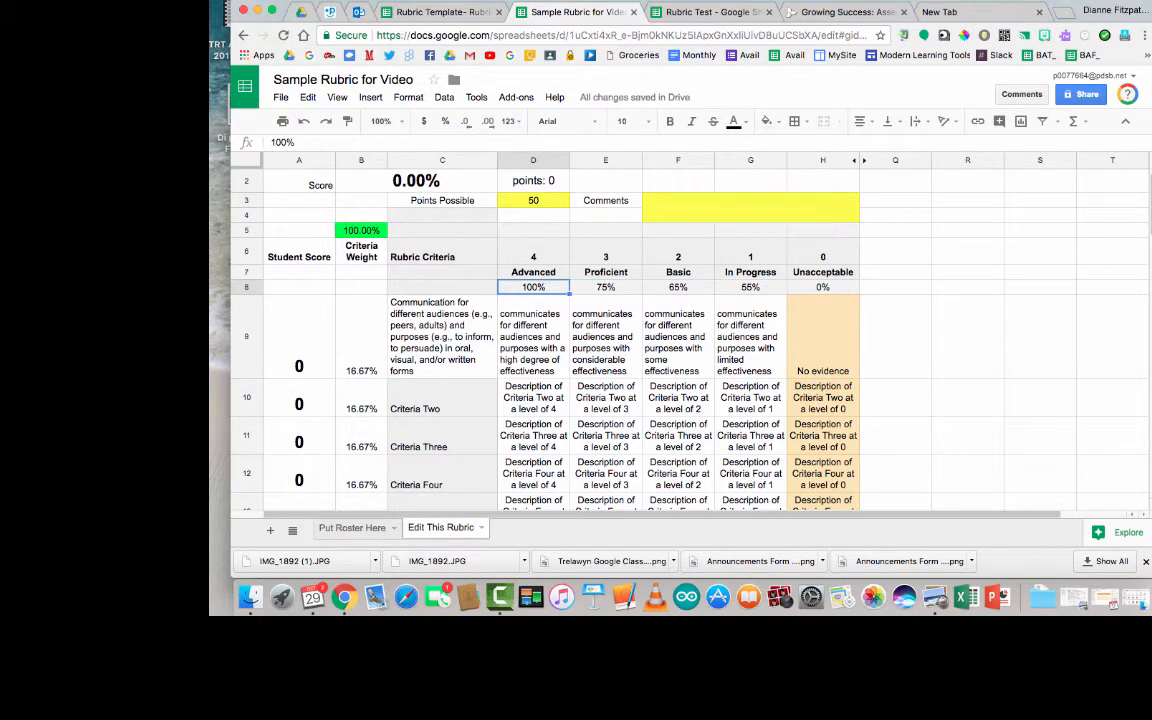
key("Right")
key("Right")
key("Right")
key("Right")
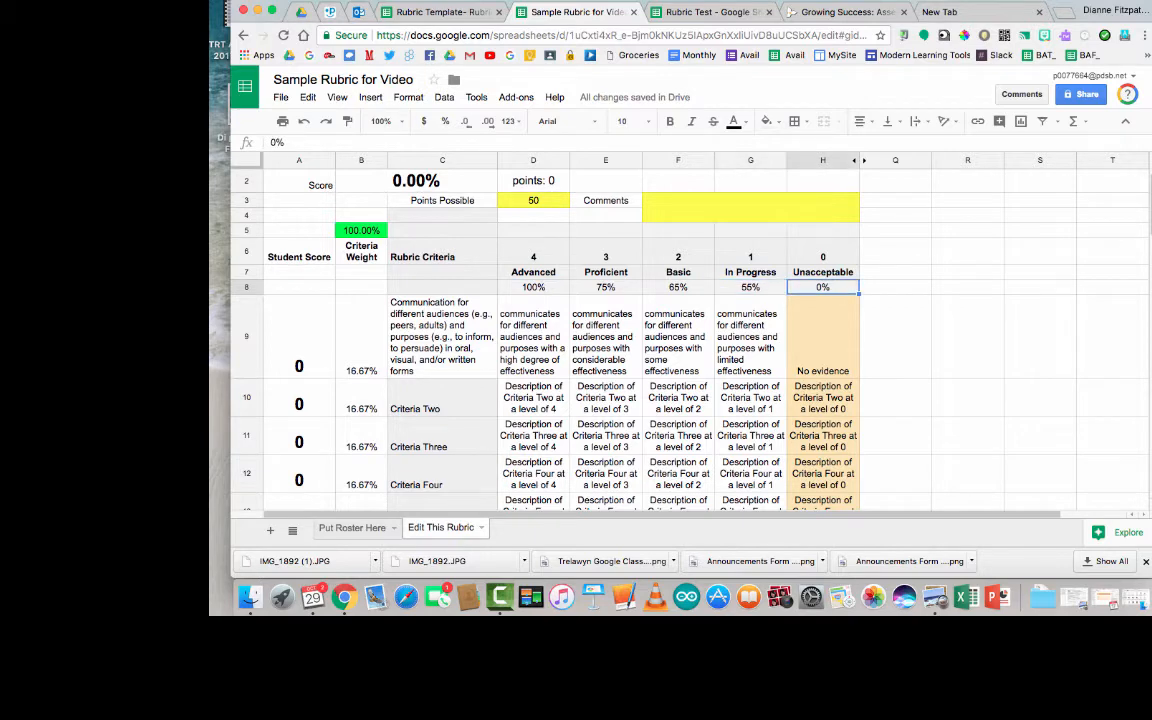
key("Left")
key("Left")
key("Left")
key("Left")
key("Left")
key("Left")
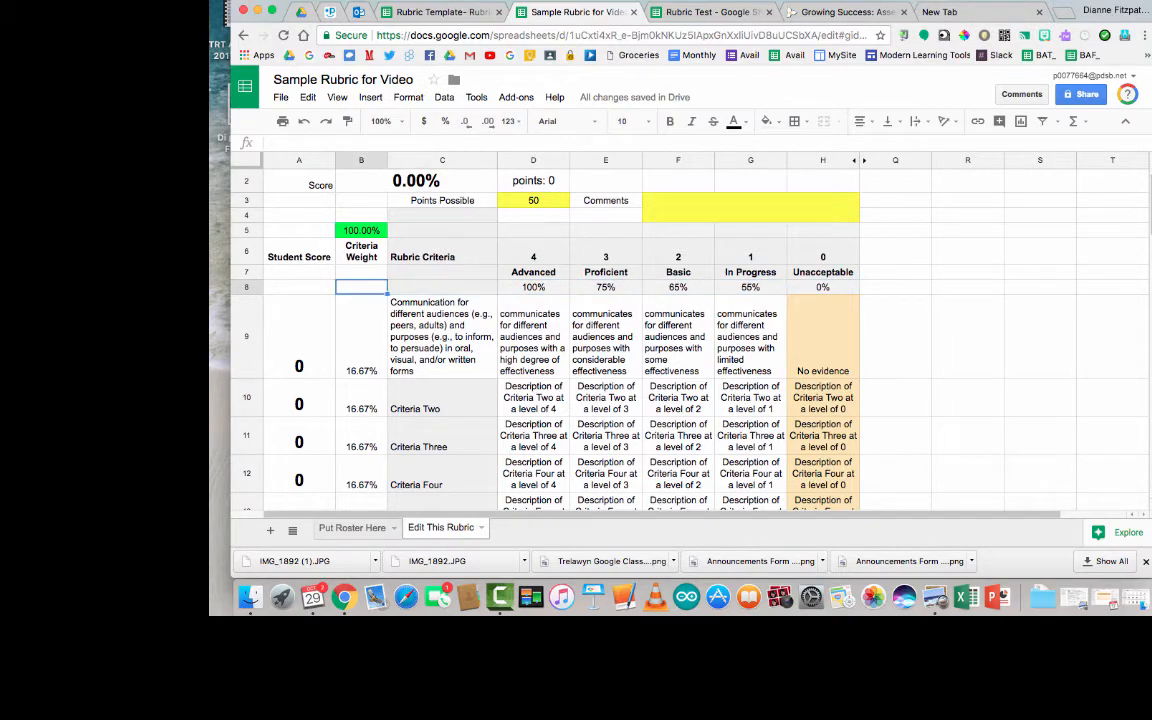
Step: Set the first criterion's weight to 10%
key("Down")
key("Down")
key("Down")
key("Down")
key("Down")
key("Down")
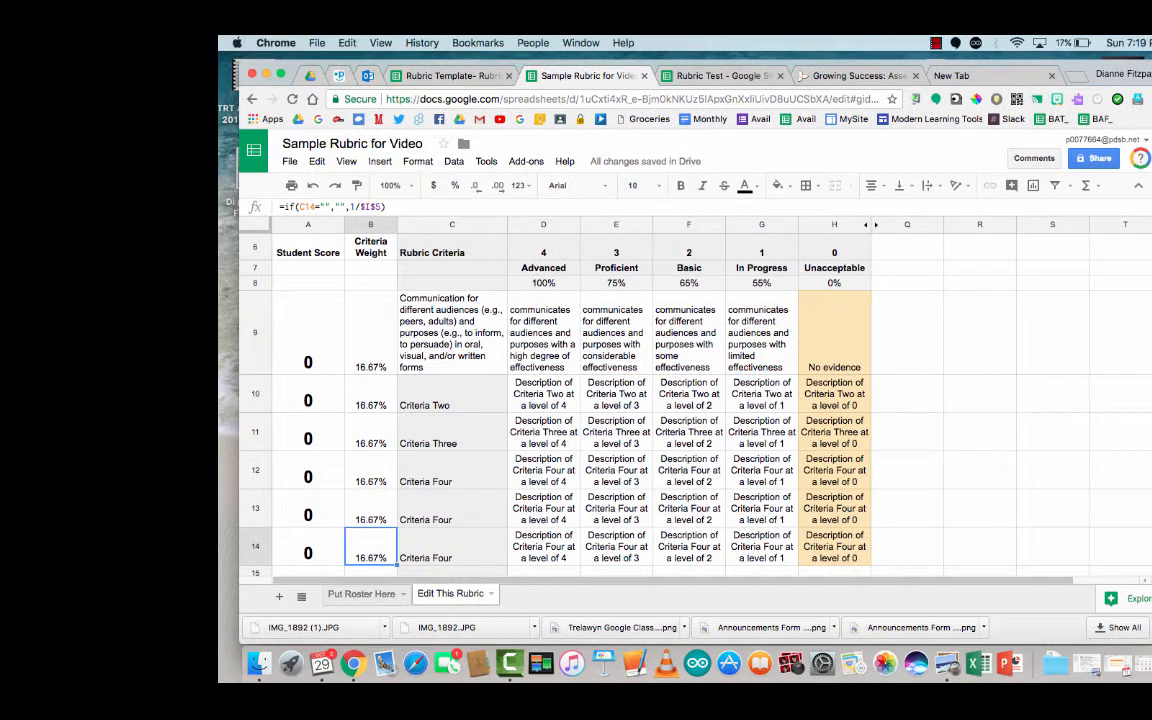
key("Down")
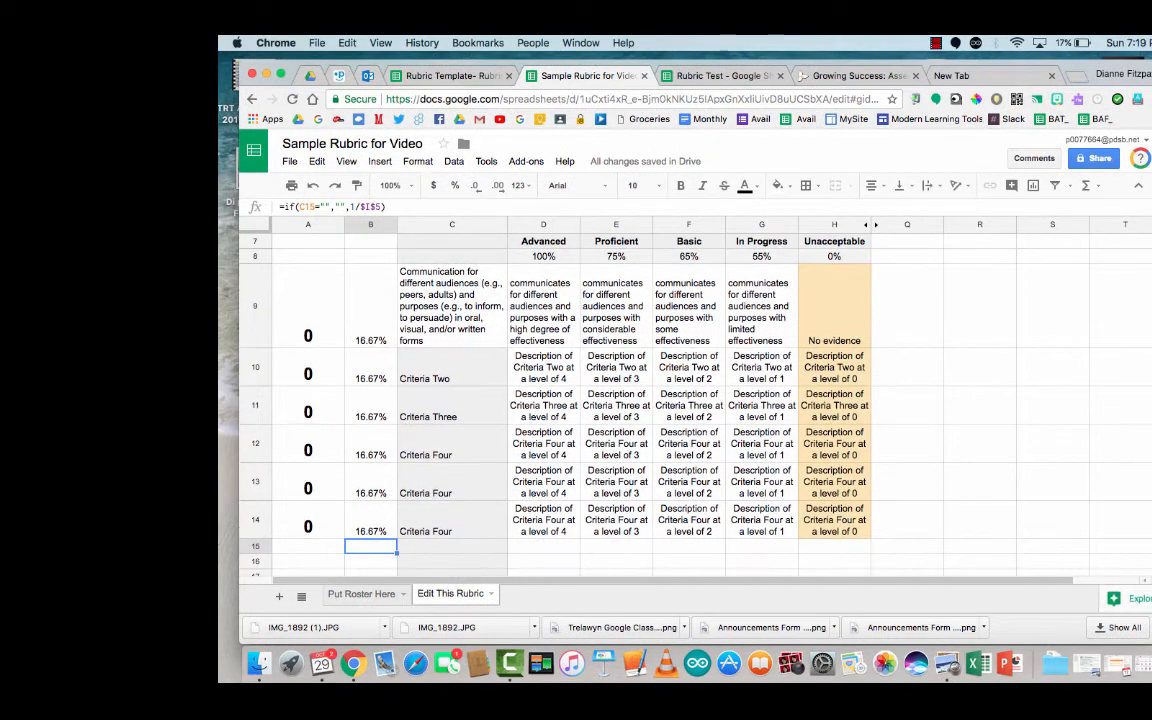
key("Up")
key("Up")
key("Up")
key("Up")
key("Up")
key("Up")
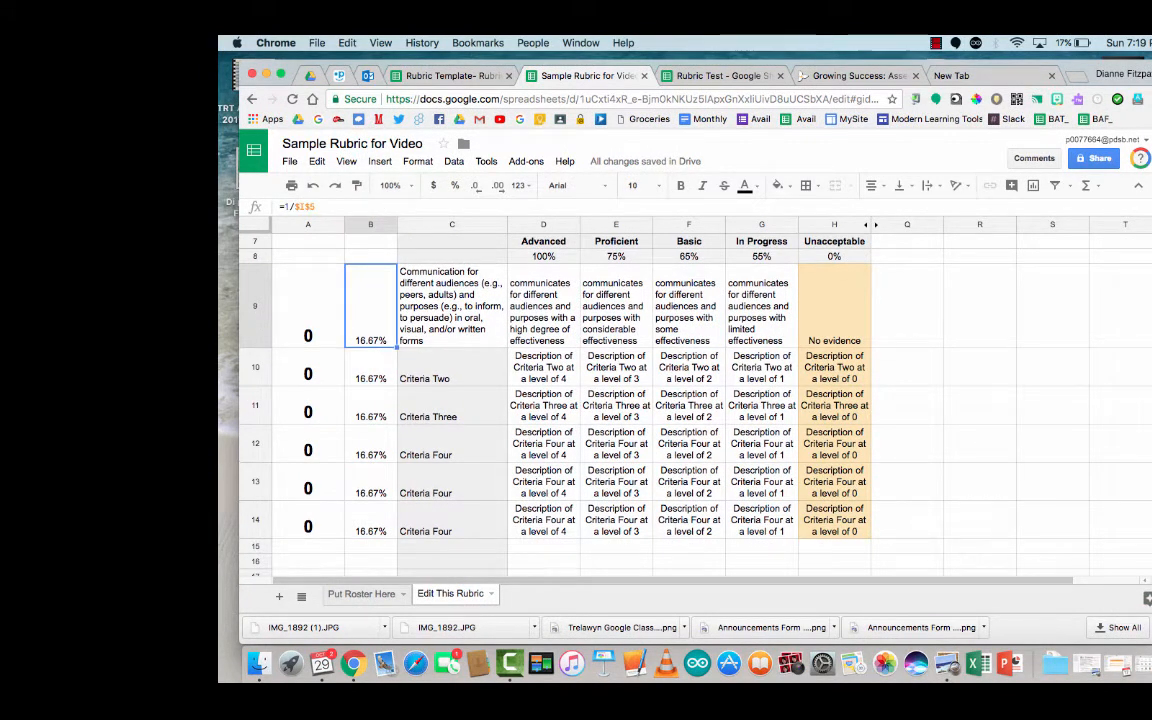
key("Down")
key("Down")
key("Down")
key("Down")
key("Down")
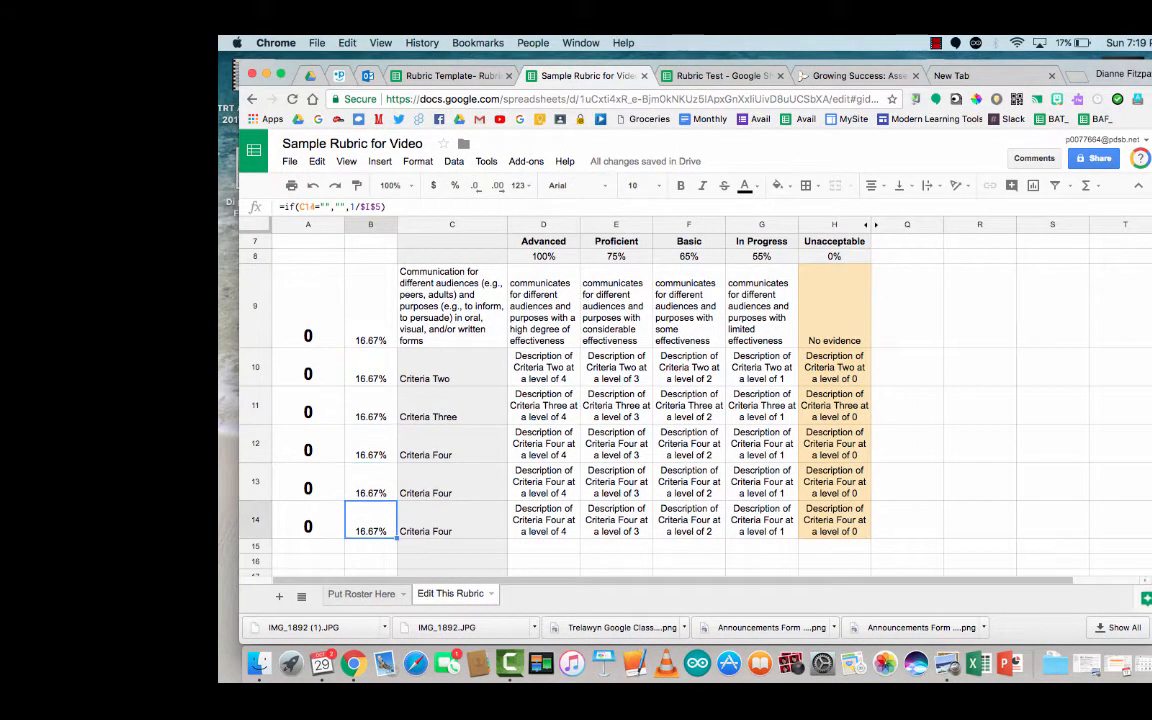
key("Up")
key("Up")
key("Up")
key("Up")
key("Up")
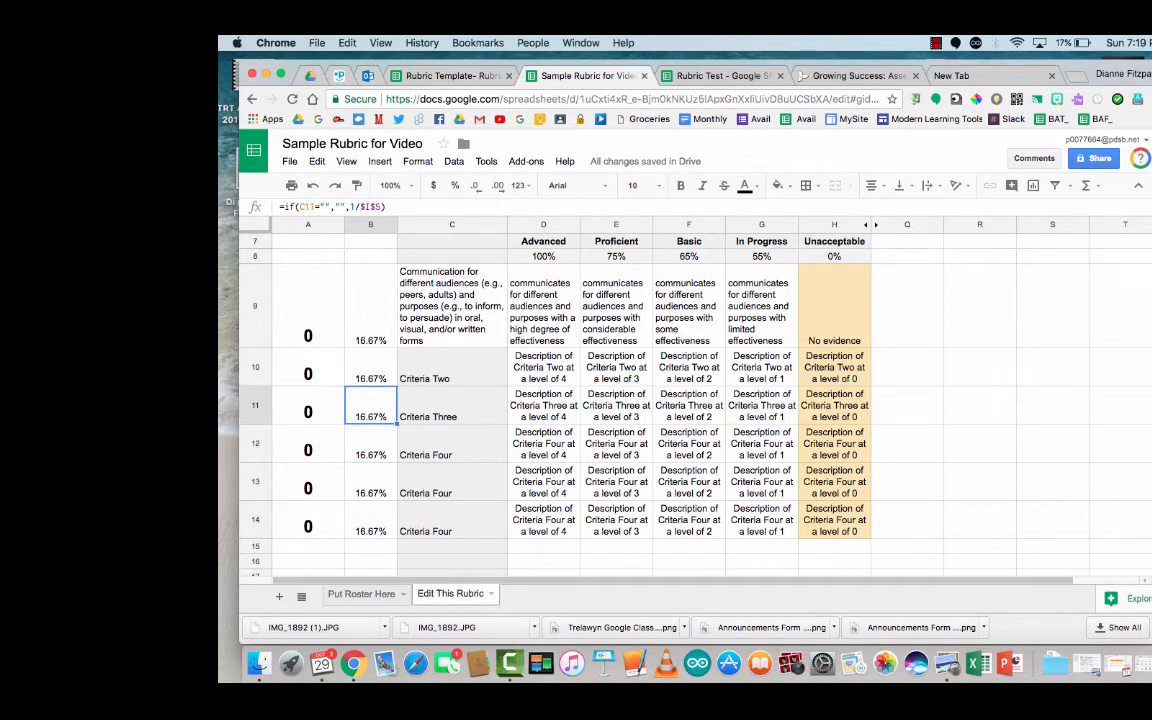
key("Down")
key("Down")
key("Up")
key("Up")
type("10")
key("Return")
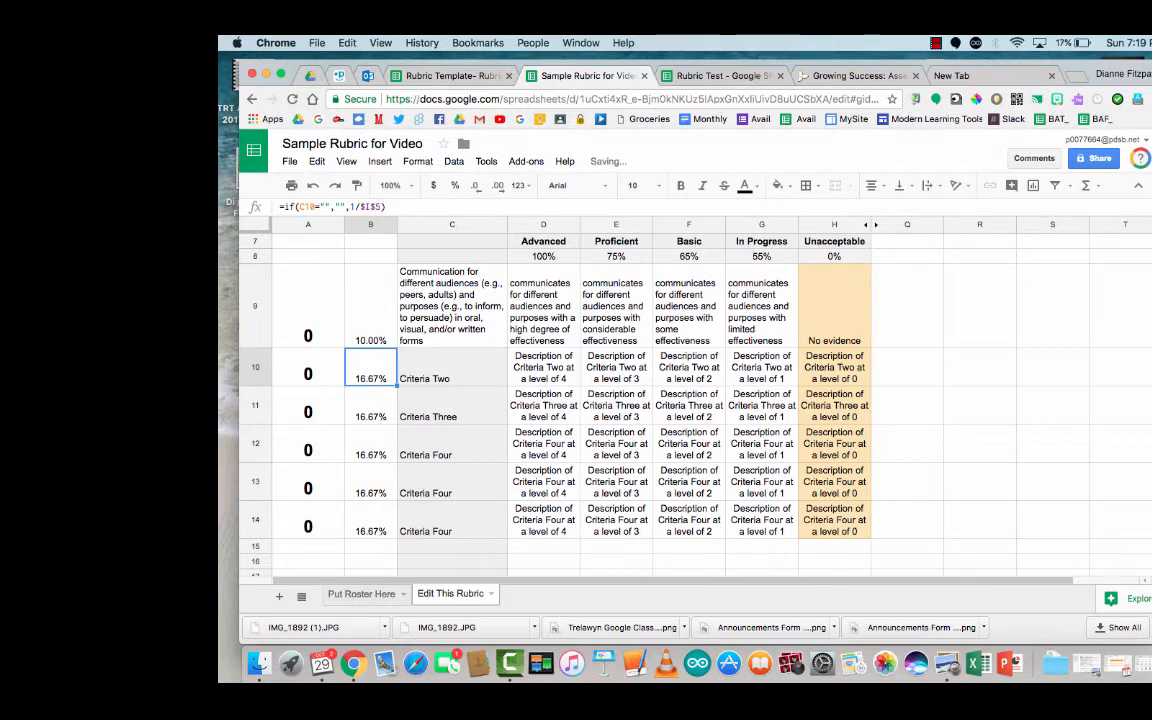
Step: Set the Criteria Two, Three and Four weights to 20%, 20% and 10%
key("Up")
key("Up")
key("Up")
key("Up")
key("Up")
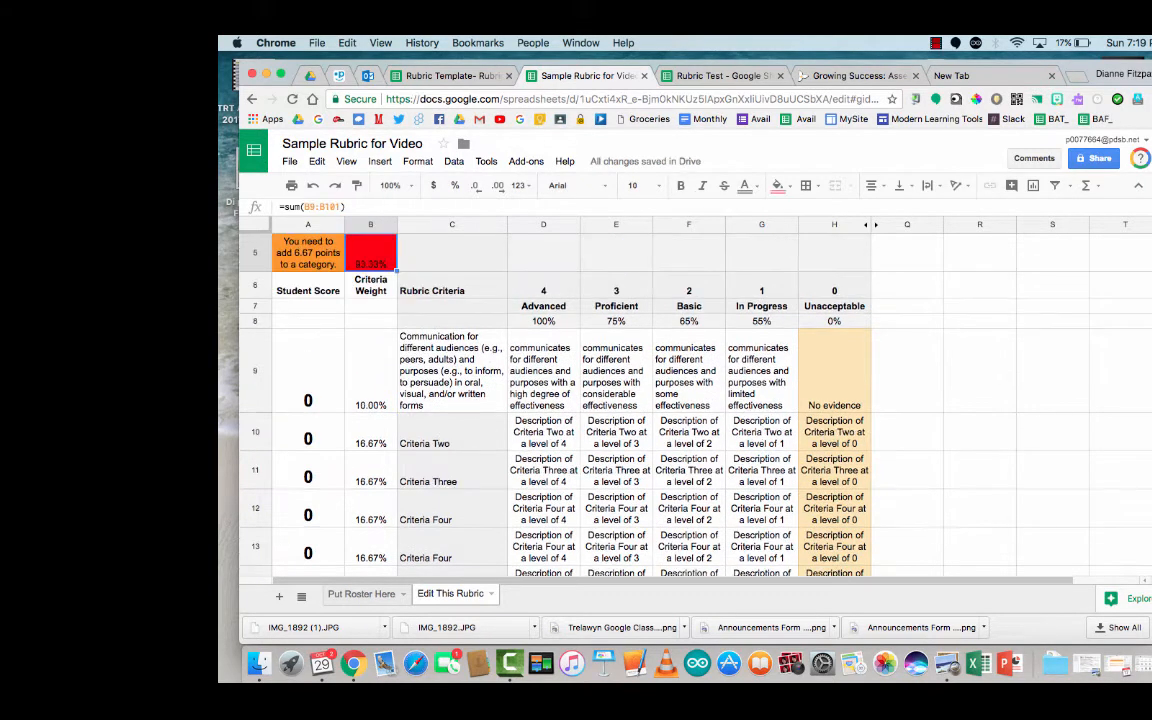
key("Down")
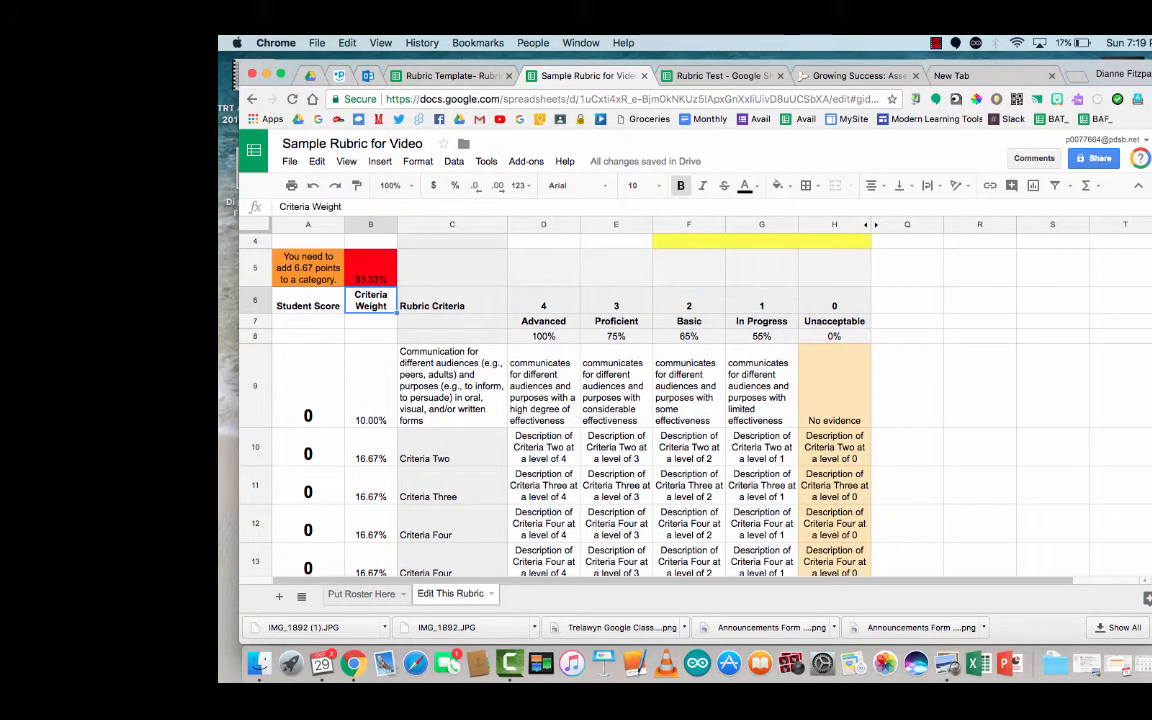
key("Up")
key("Left")
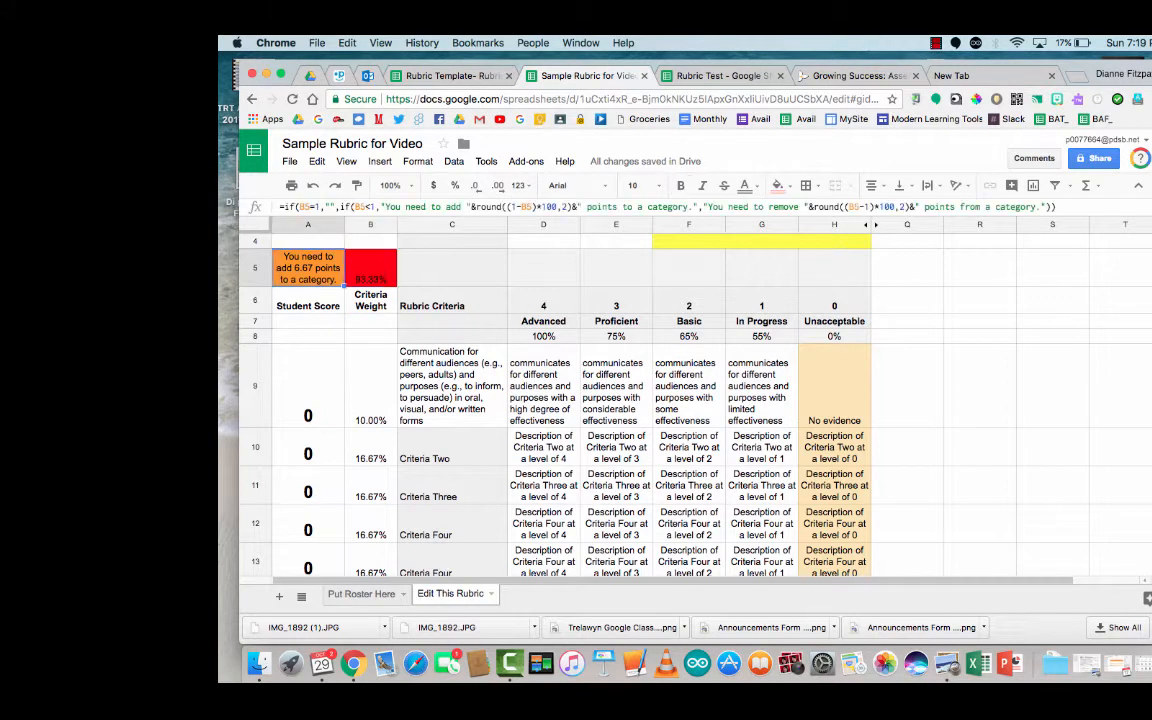
key("Right")
key("Down")
key("Down")
key("Down")
key("Down")
key("Down")
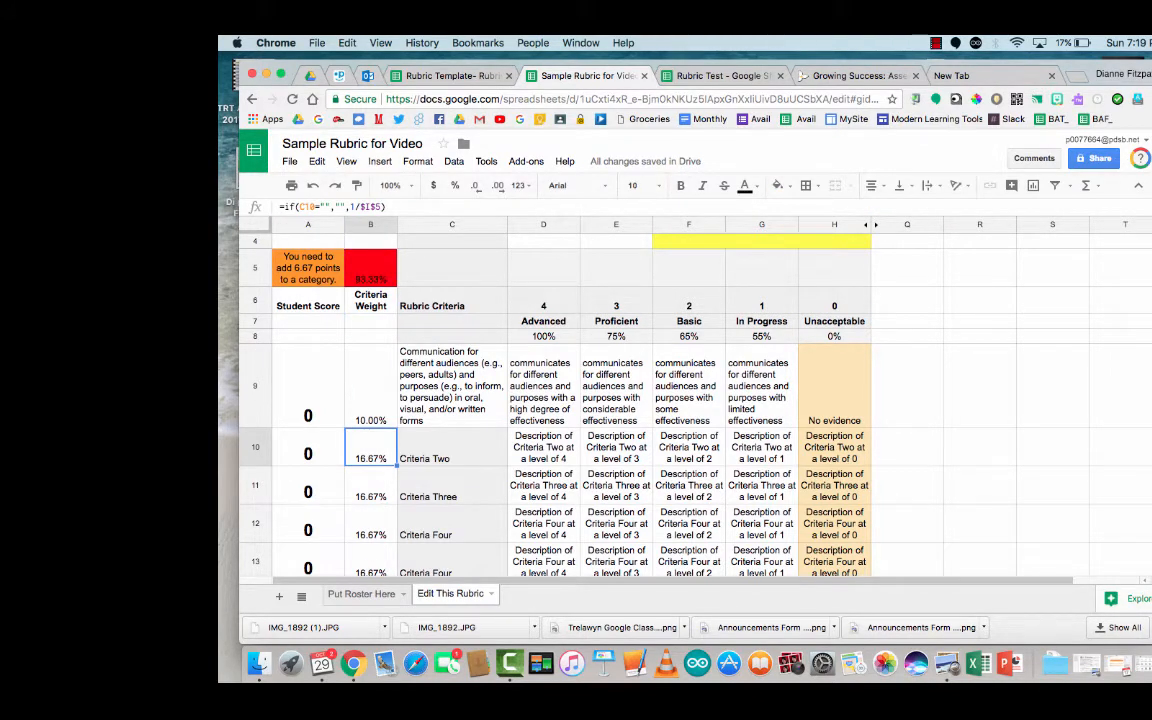
type("20%")
key("Return")
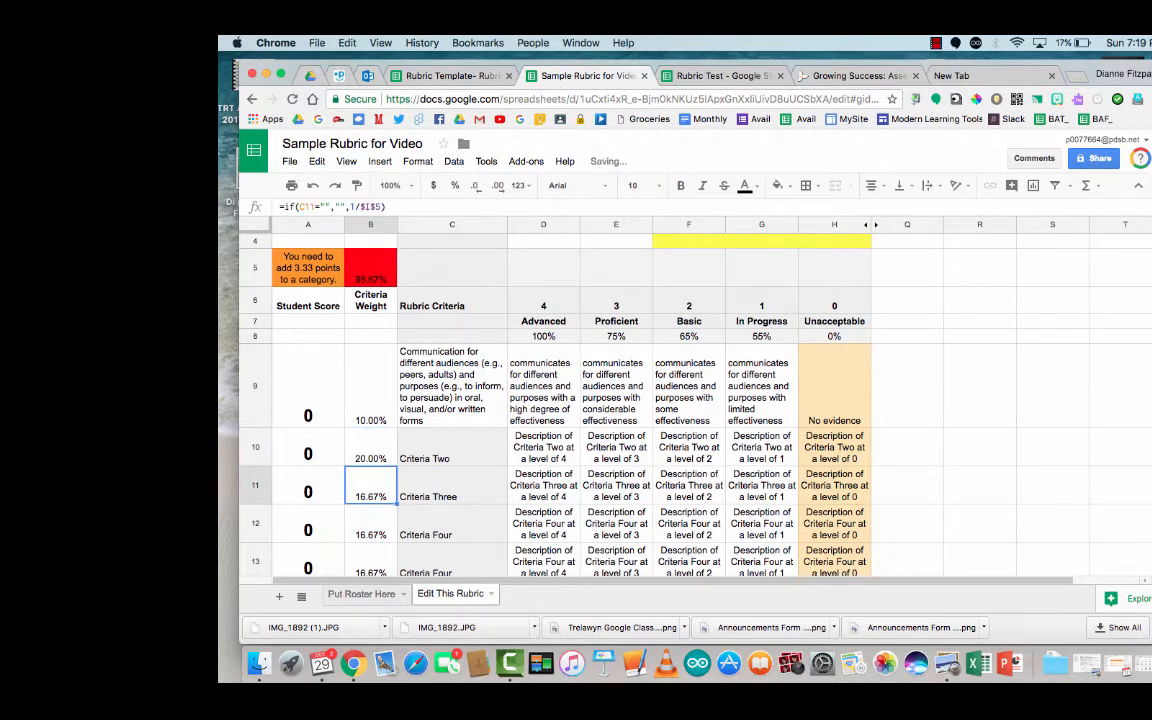
type("20")
key("Return")
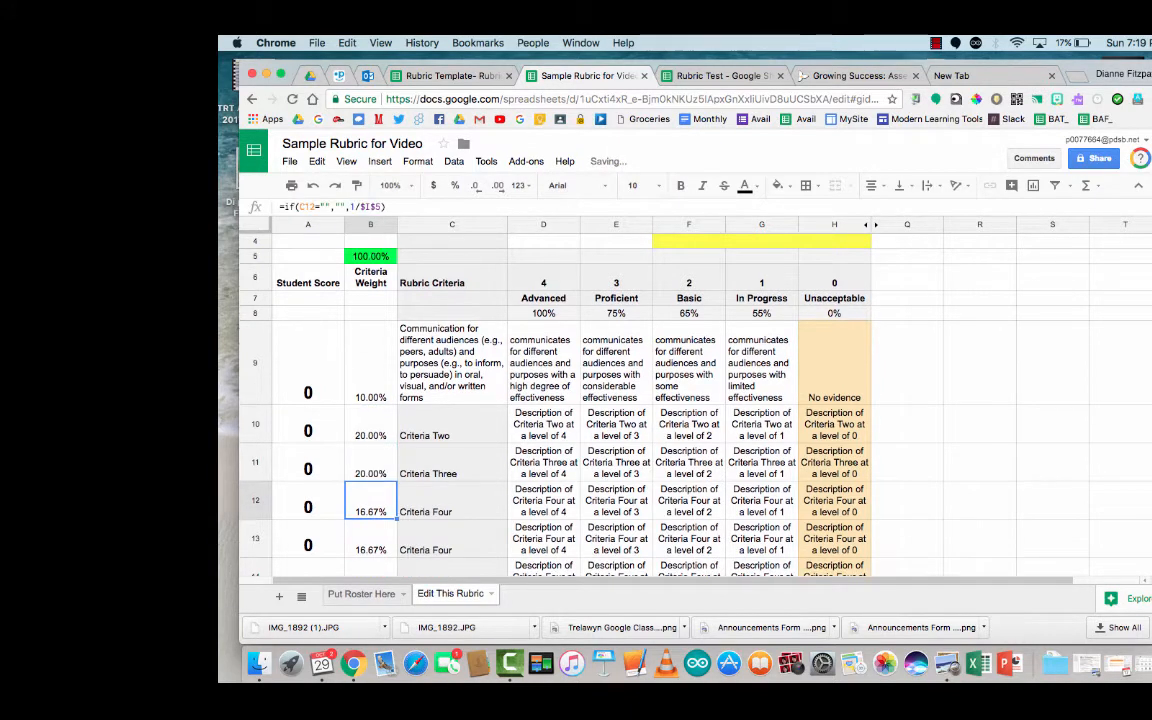
type("10")
key("Return")
key("Return")
key("Return")
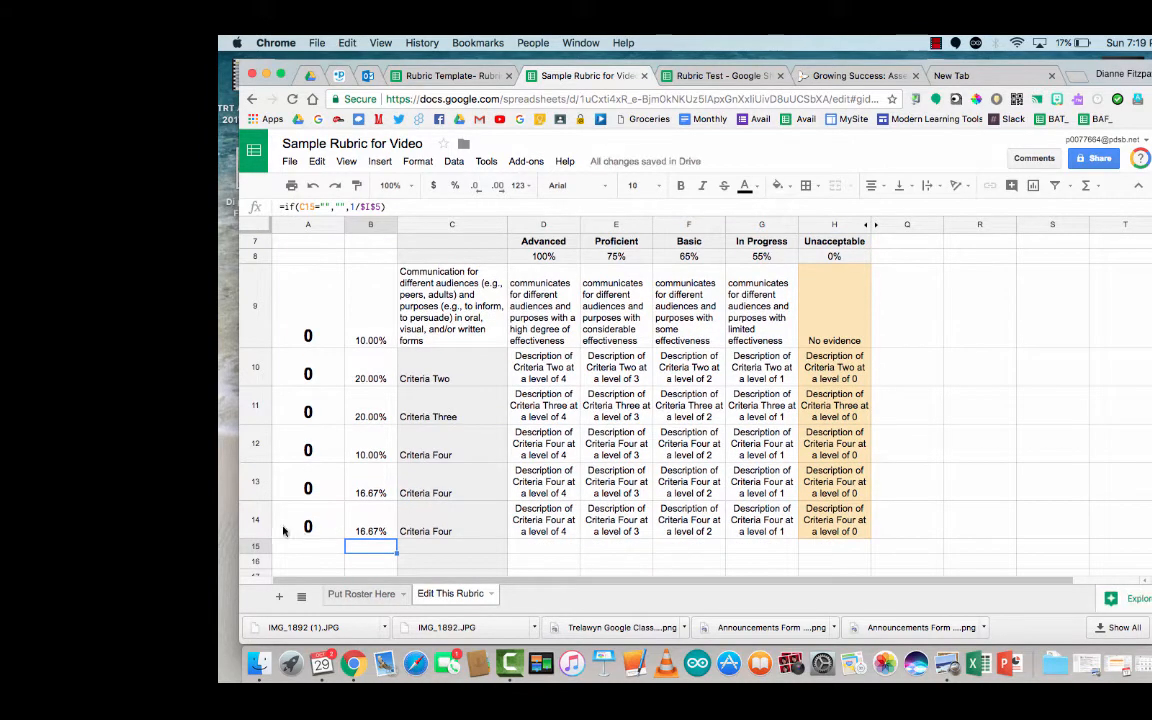
Step: Delete the extra criteria row 14 and check the weight total in B5
left_click(256, 519)
right_click(258, 519)
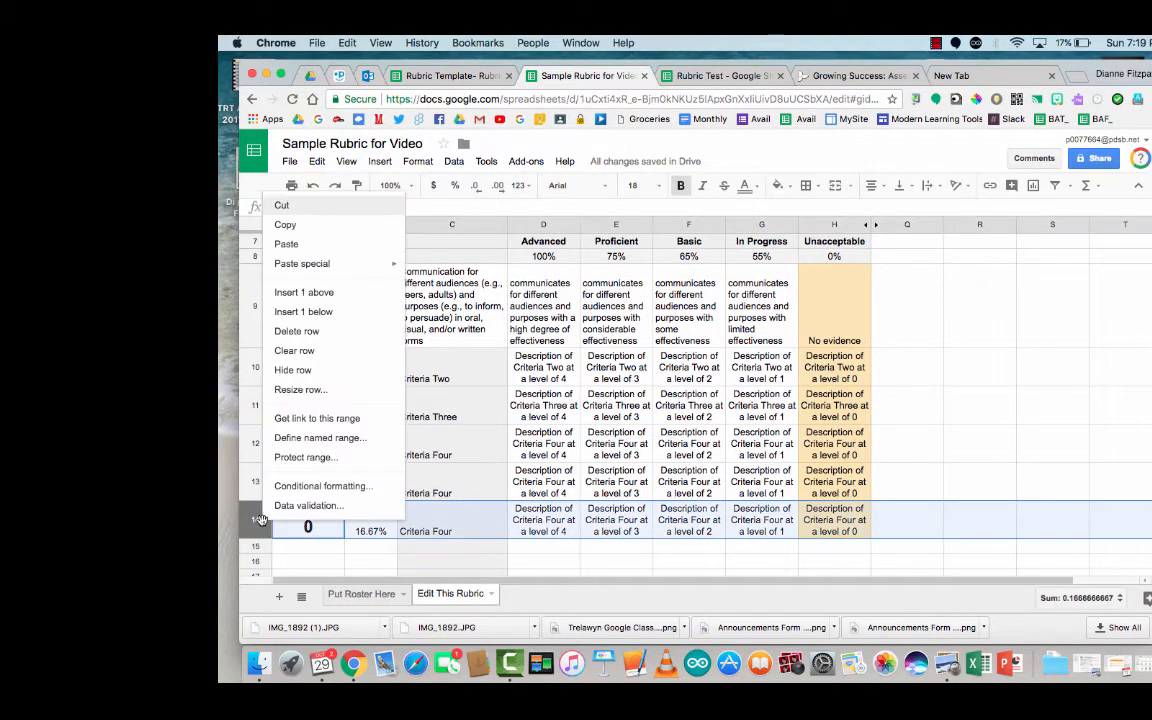
left_click(310, 331)
left_click(379, 486)
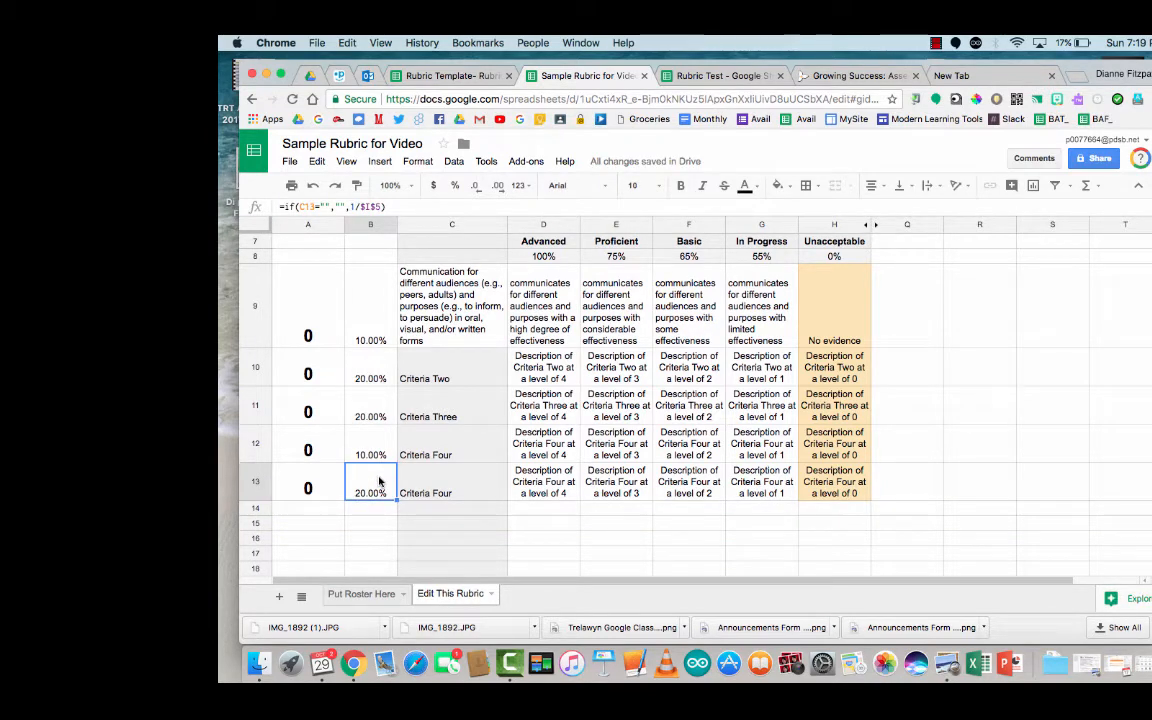
key("Up")
key("Up")
key("Up")
key("Up")
key("Up")
key("Up")
key("Up")
key("Up")
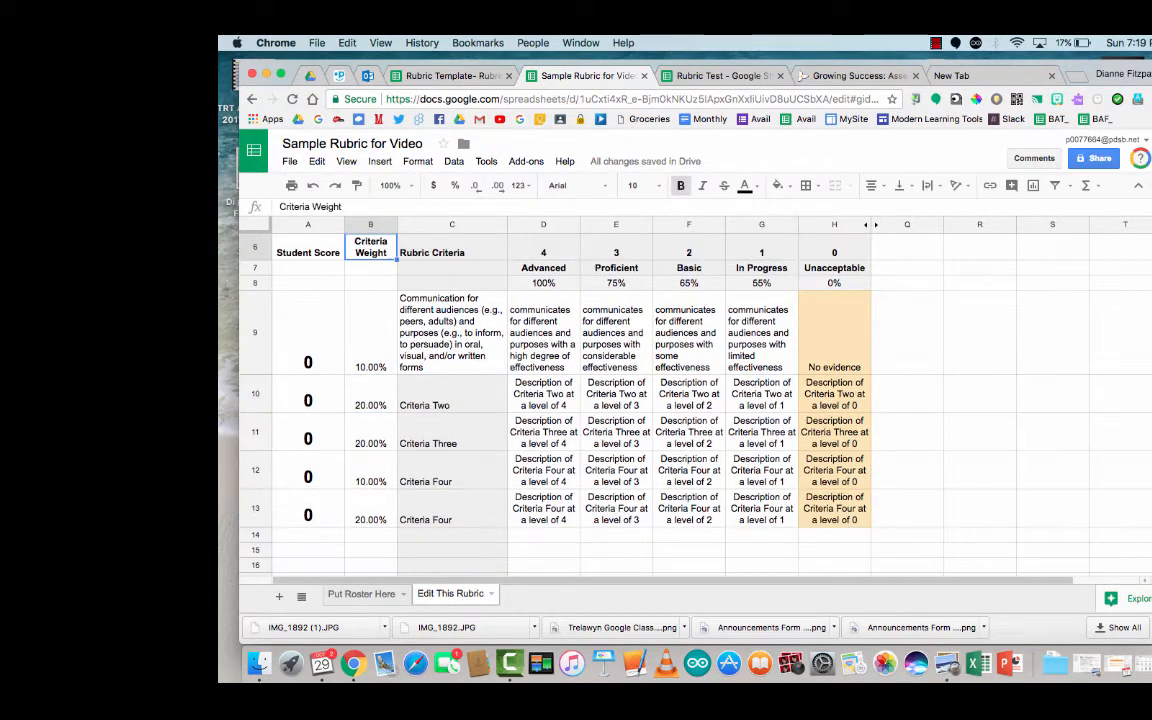
Step: Set Criteria Four's weight in B12 to 30%, bringing the B5 total to 100.00%
key("Down")
key("Down")
key("Down")
key("Down")
key("Down")
key("Down")
key("Down")
key("Down")
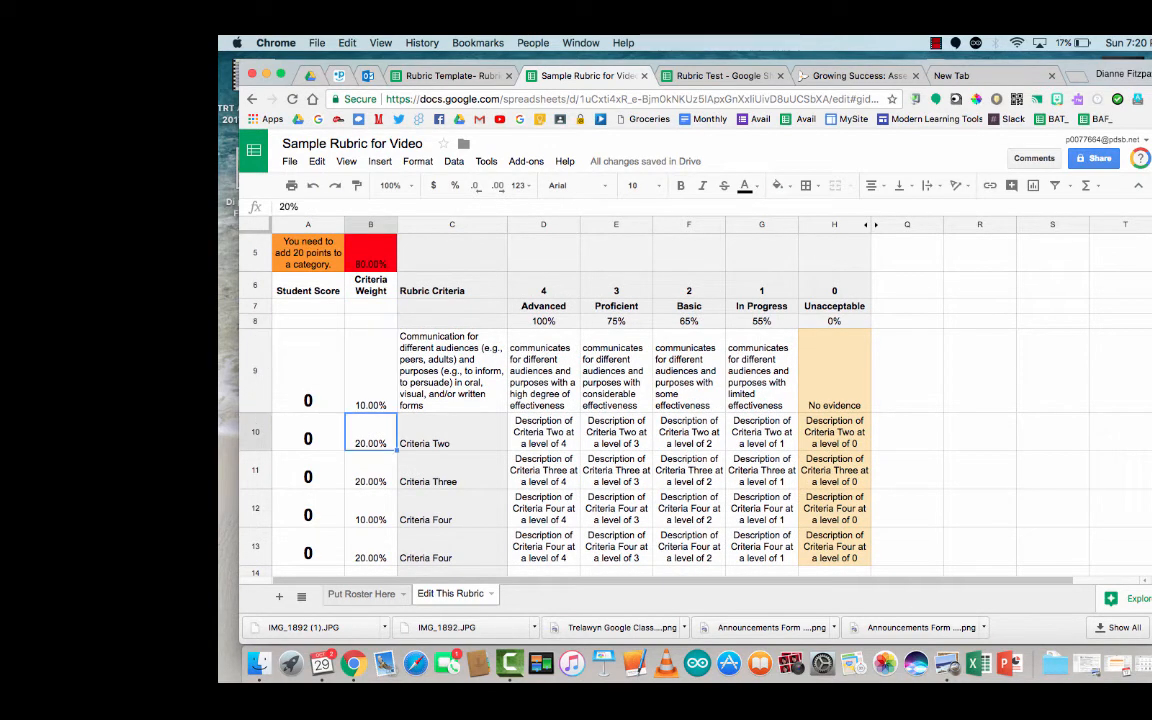
key("Up")
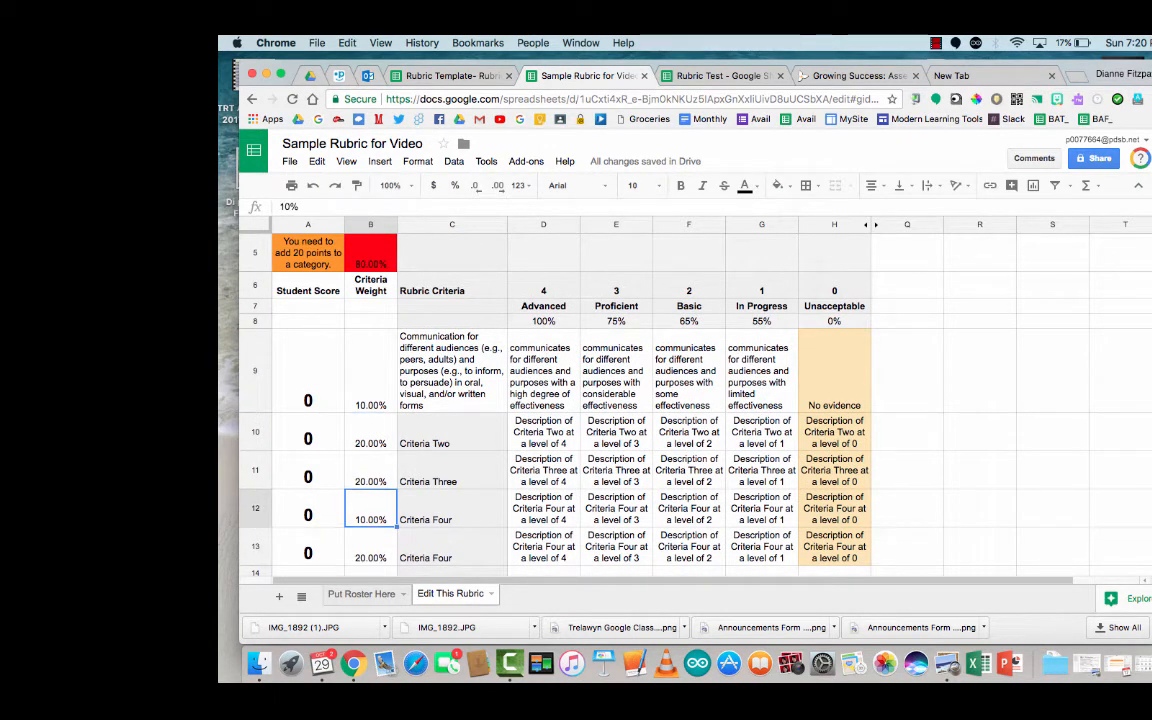
type("30")
key("Return")
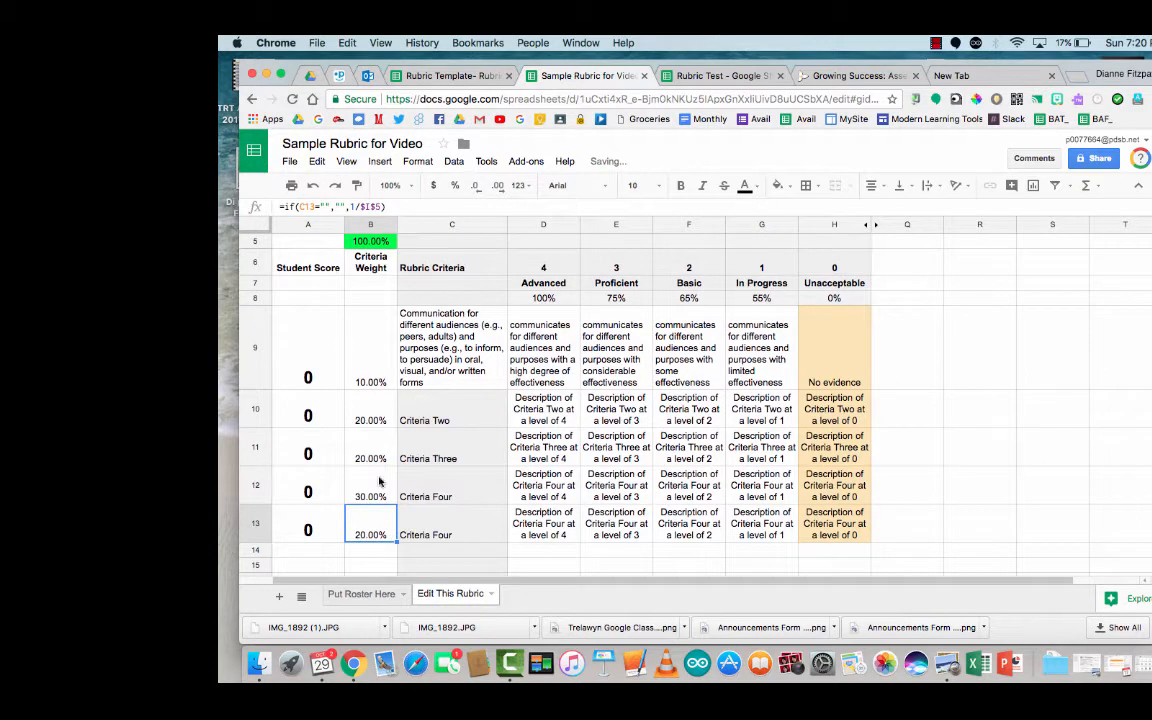
scroll(385, 452, "up", 2)
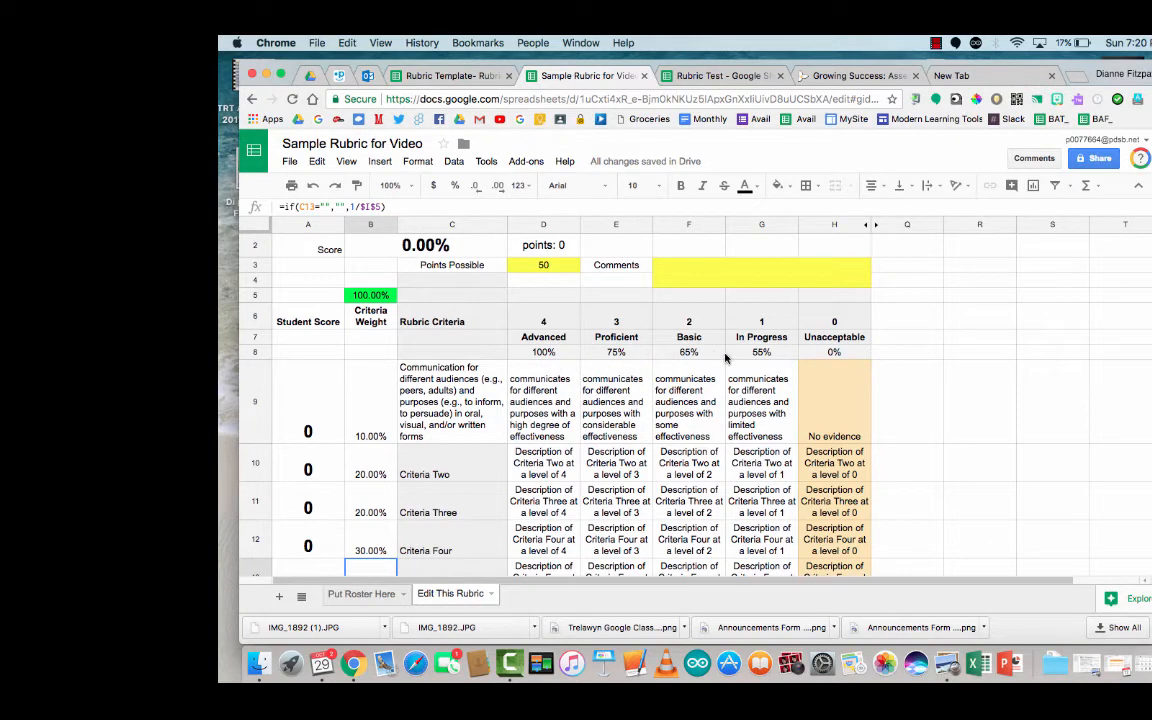
scroll(428, 481, "up", 1)
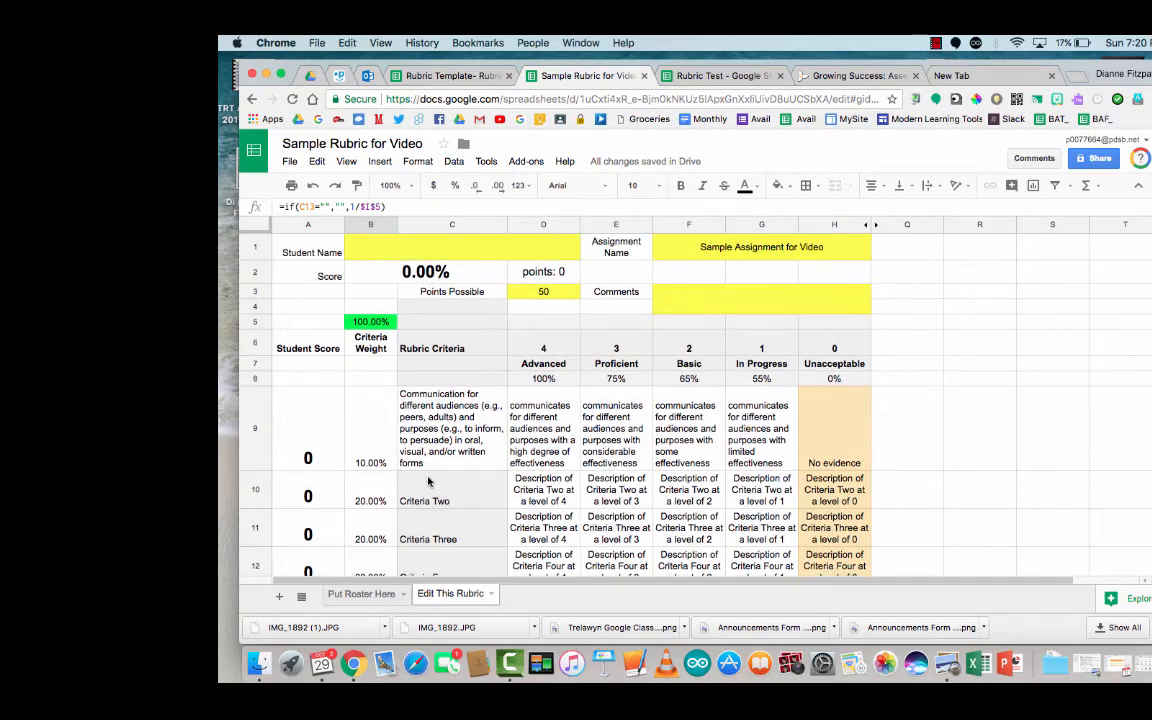
Step: Enter five student names in A2:A6 on the Put Roster Here sheet
left_click(363, 594)
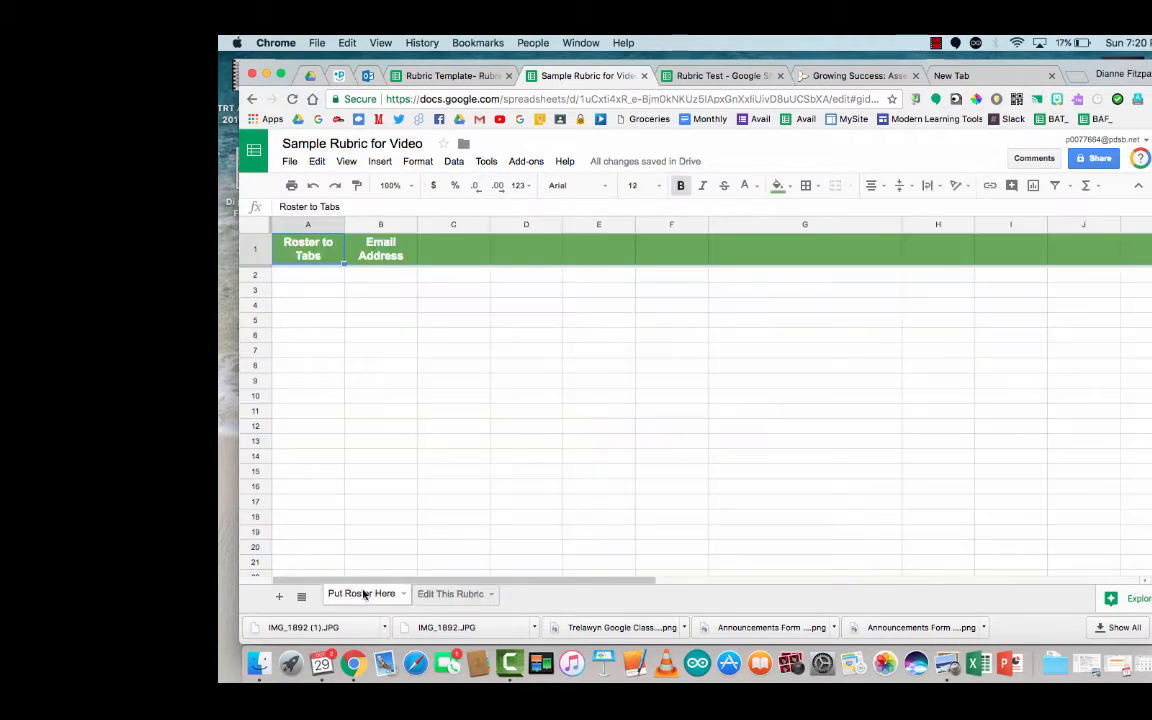
left_click(322, 279)
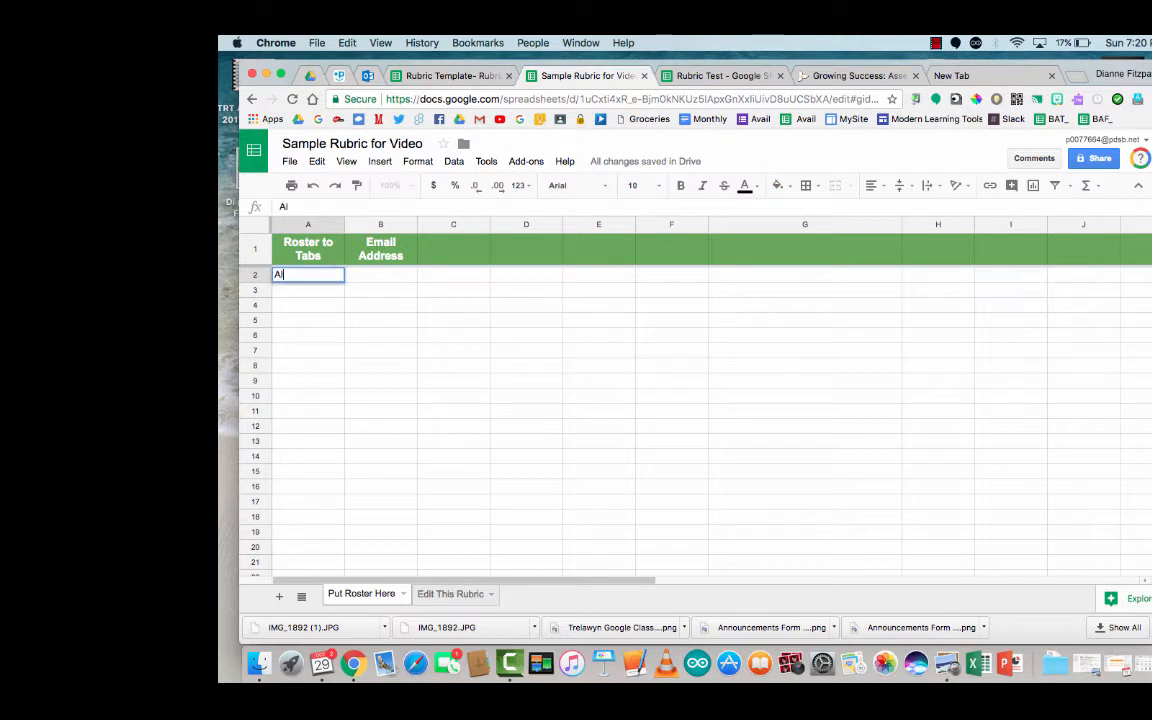
key("Return")
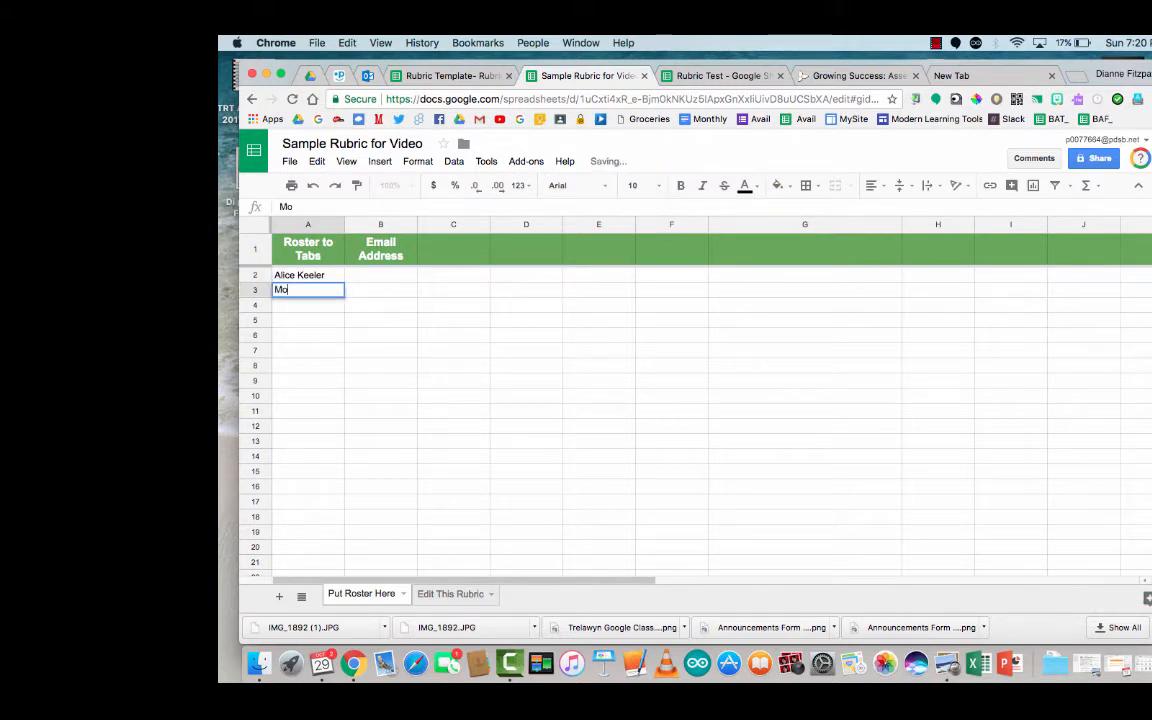
key("Return")
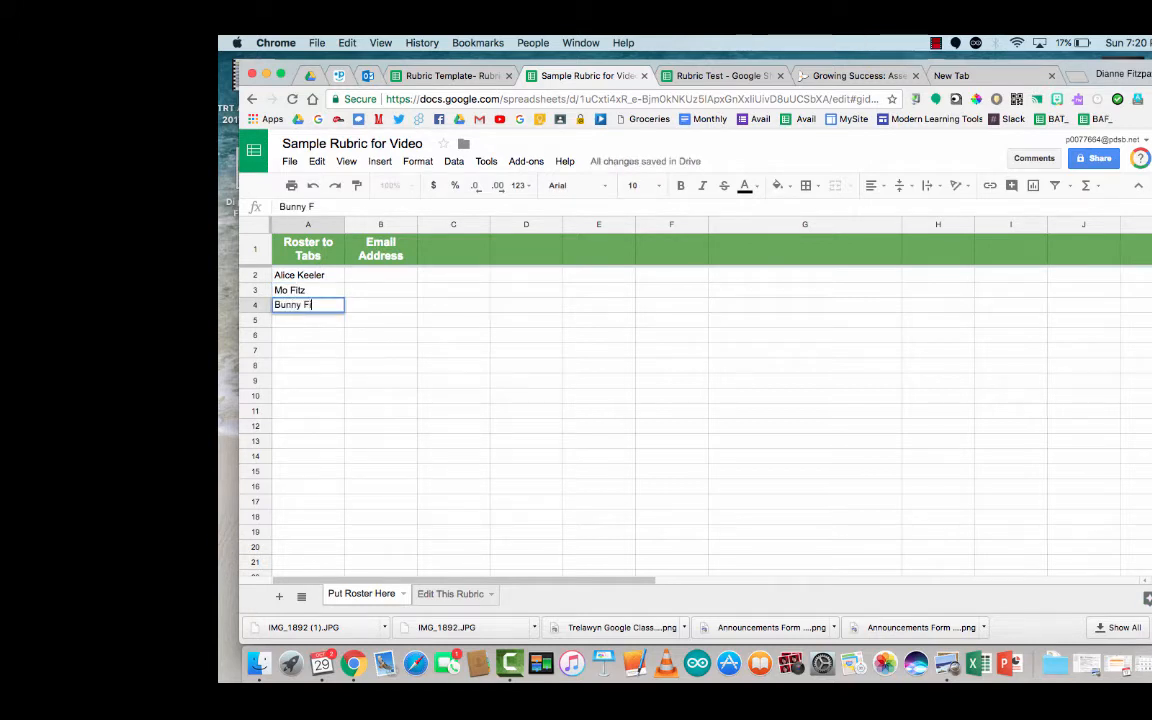
key("Return")
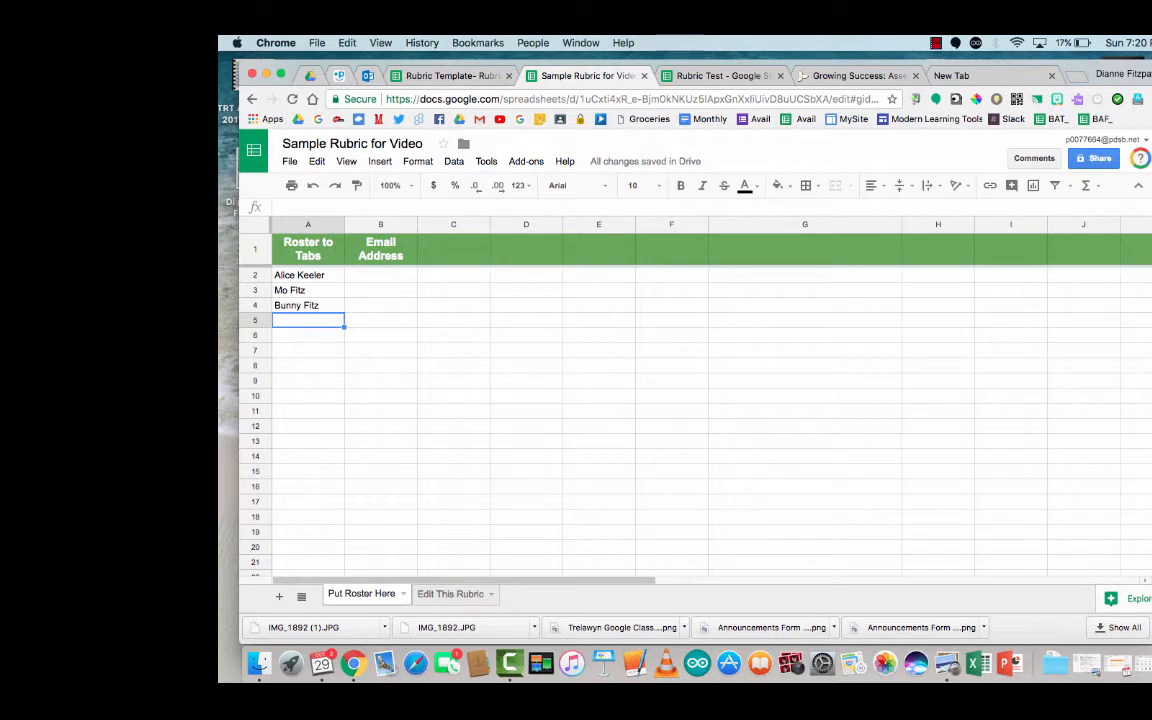
key("Return")
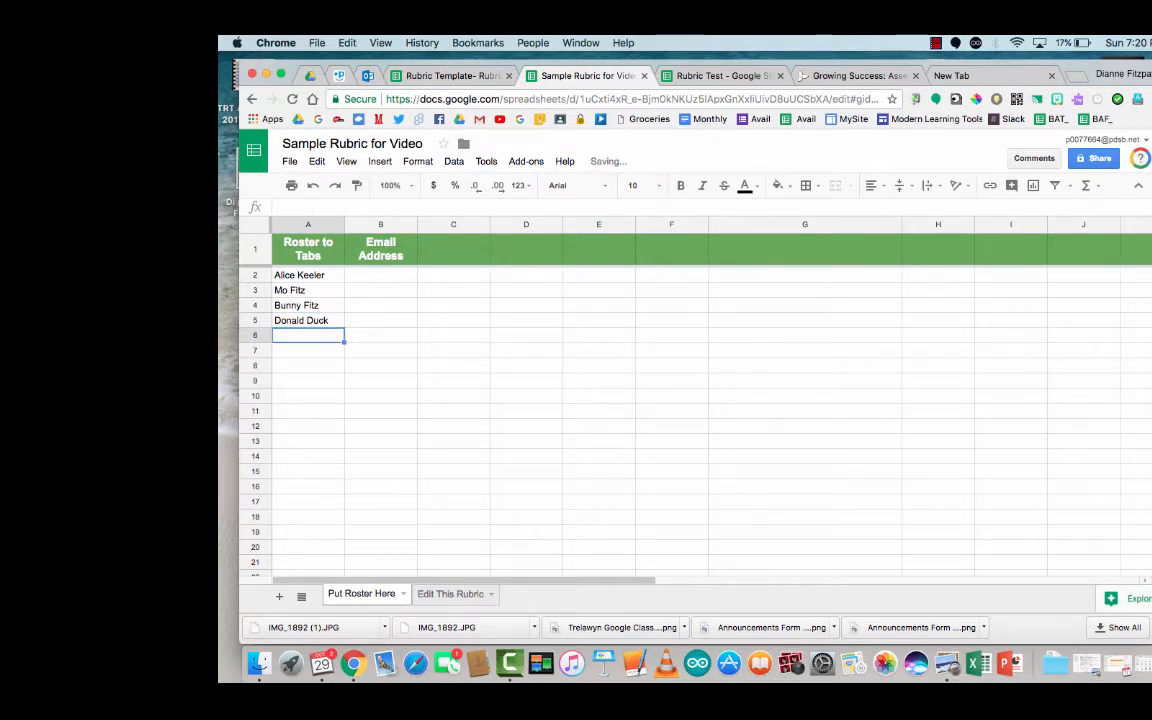
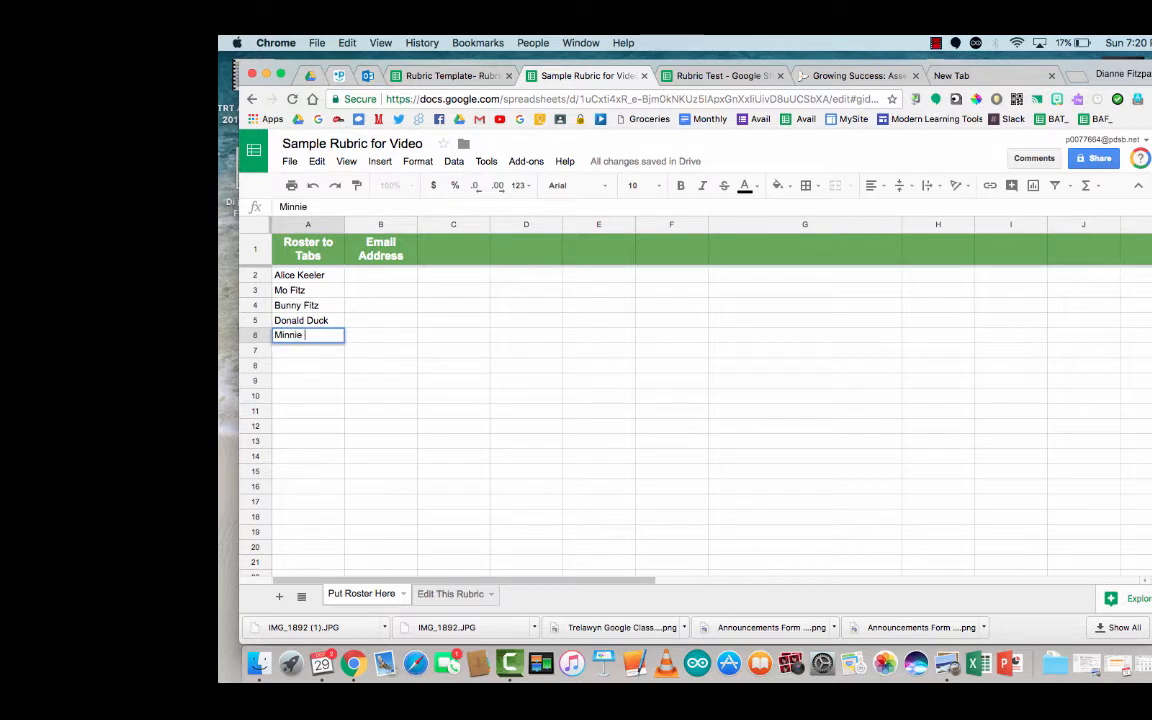
key("Return")
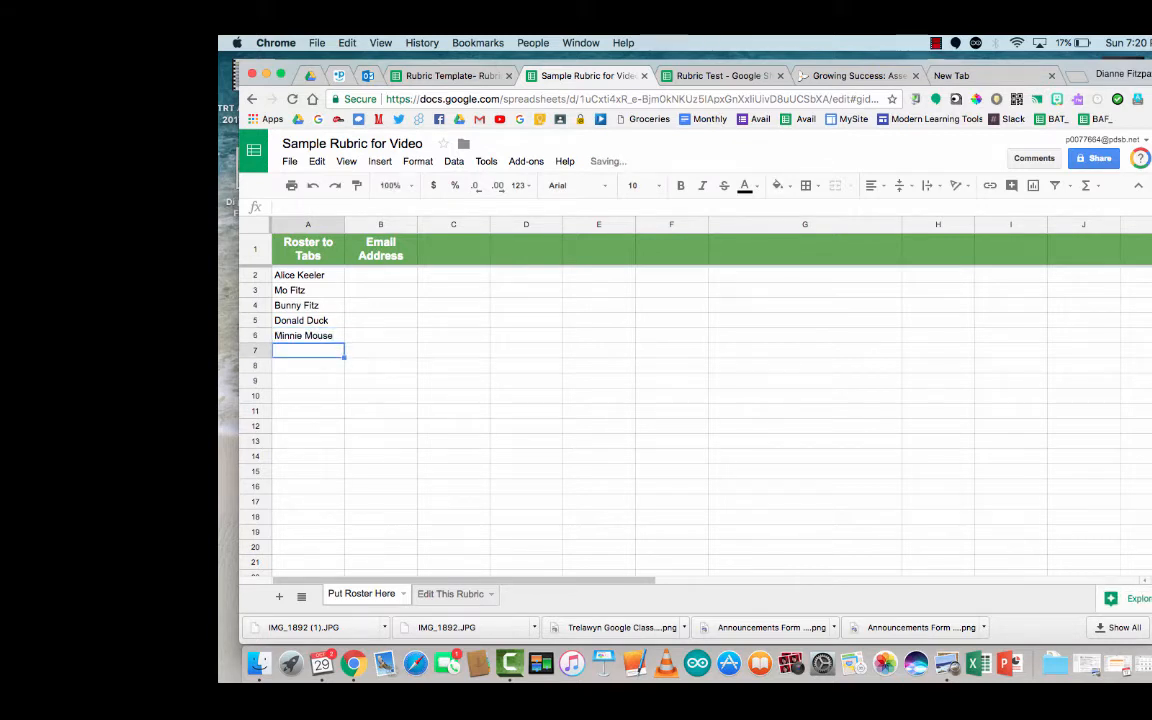
Step: Enter a student email in B2, fill it down to row 6, and widen column B
key("Up")
key("Up")
key("Up")
key("Up")
key("Up")
key("Right")
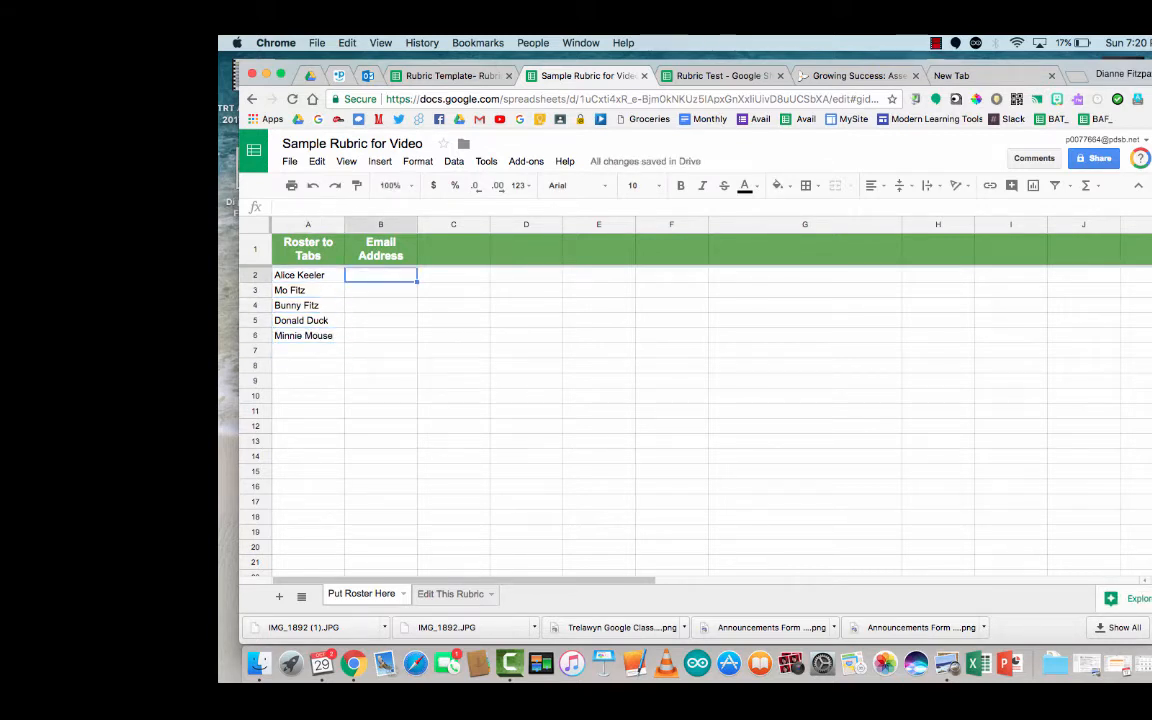
key("Return")
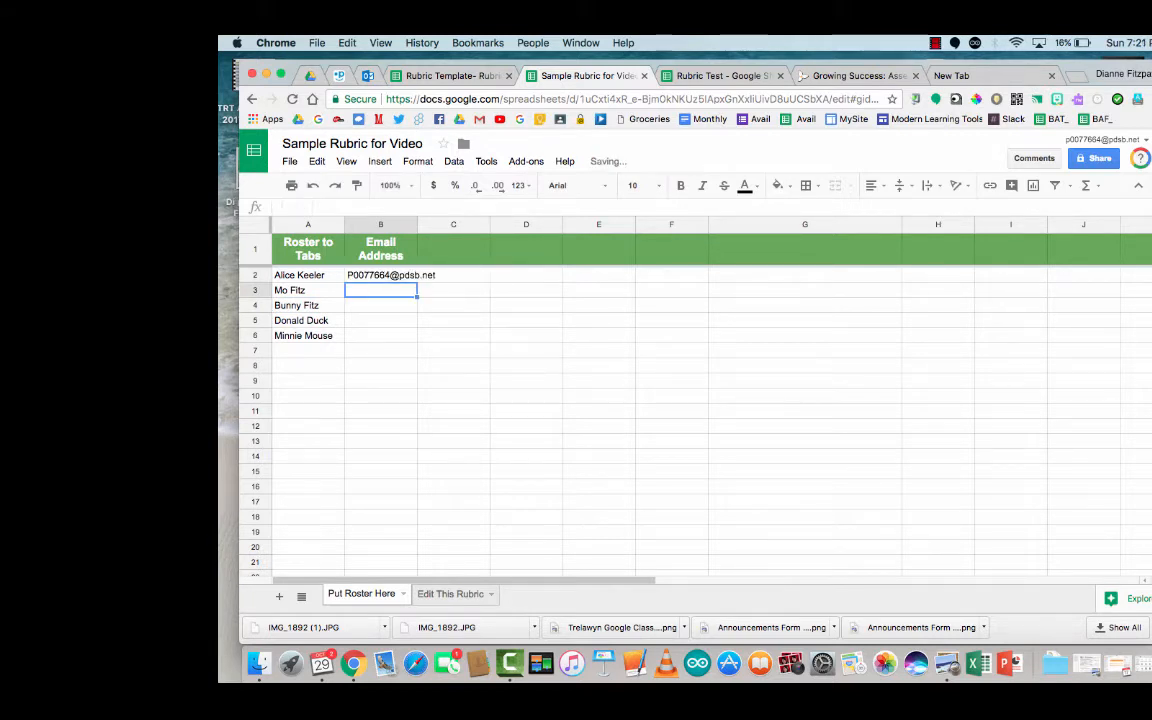
left_click(357, 274)
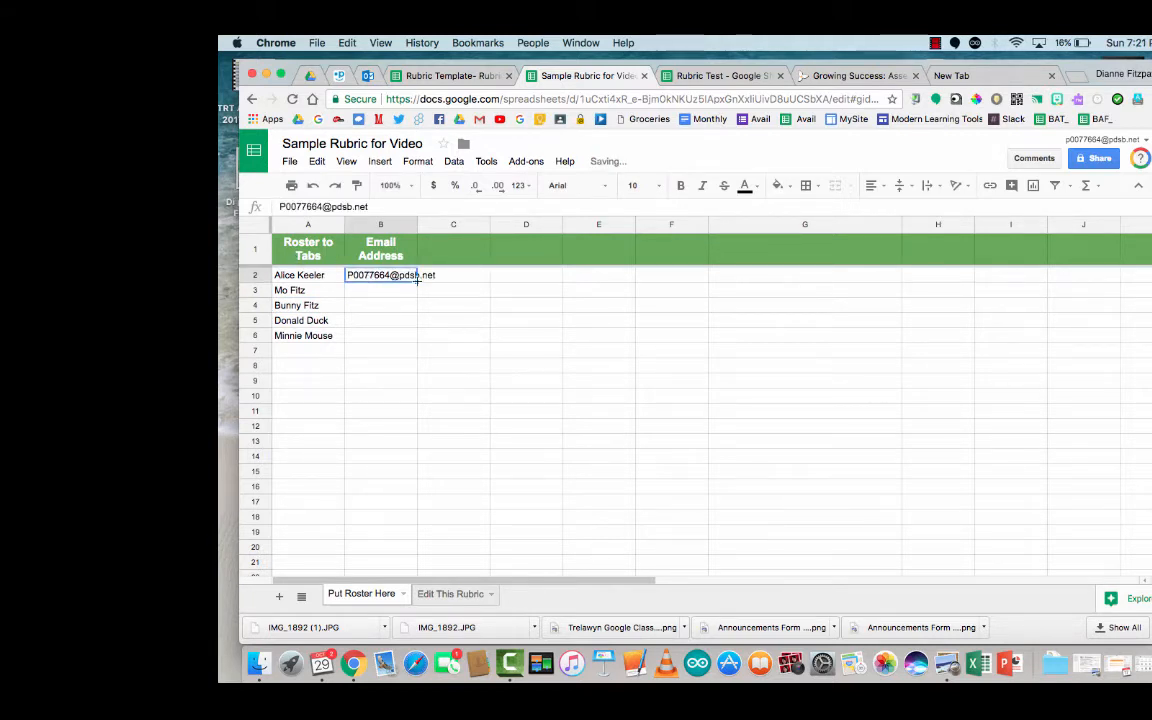
left_click_drag(416, 277, 415, 338)
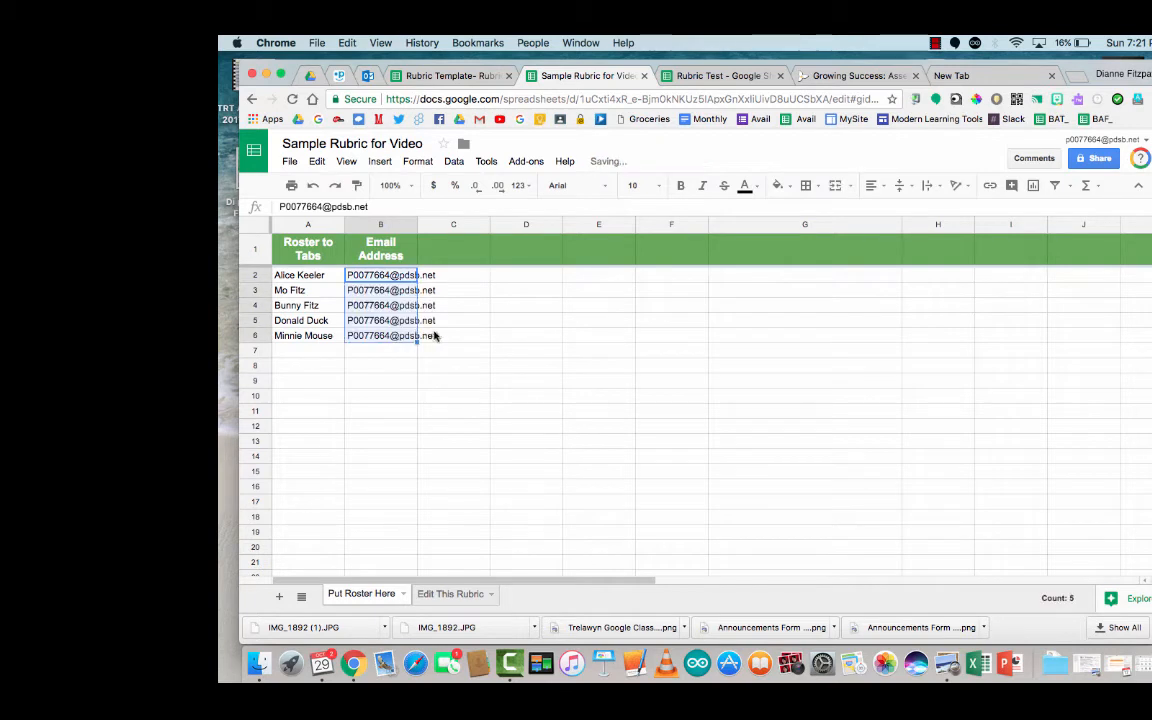
left_click(453, 365)
left_click_drag(418, 222, 460, 222)
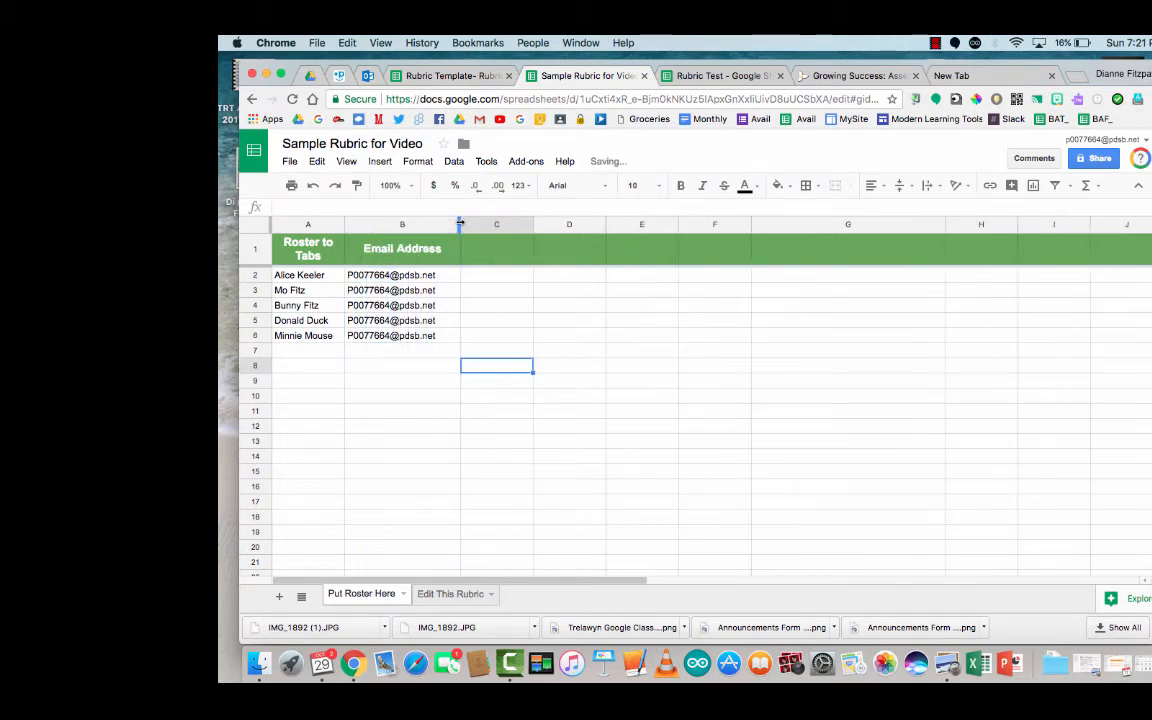
left_click(459, 597)
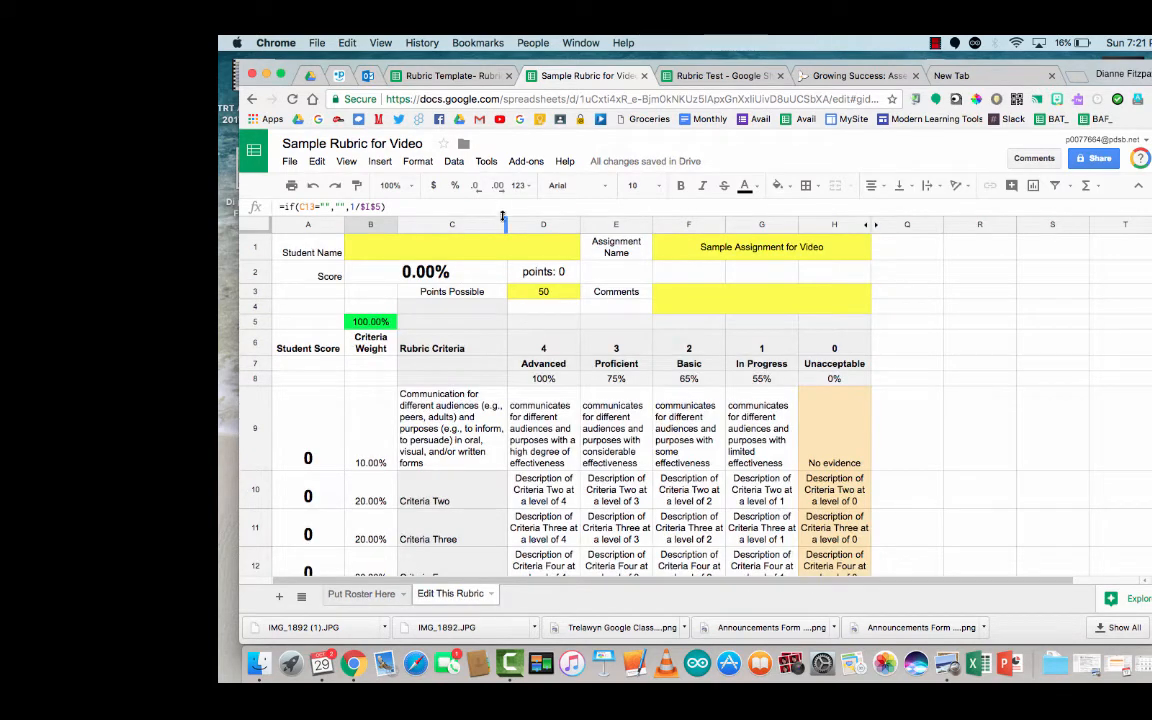
Step: Widen Rubric Criteria column C and Advanced column D so their descriptors wrap onto fewer lines
left_click_drag(507, 224, 463, 224)
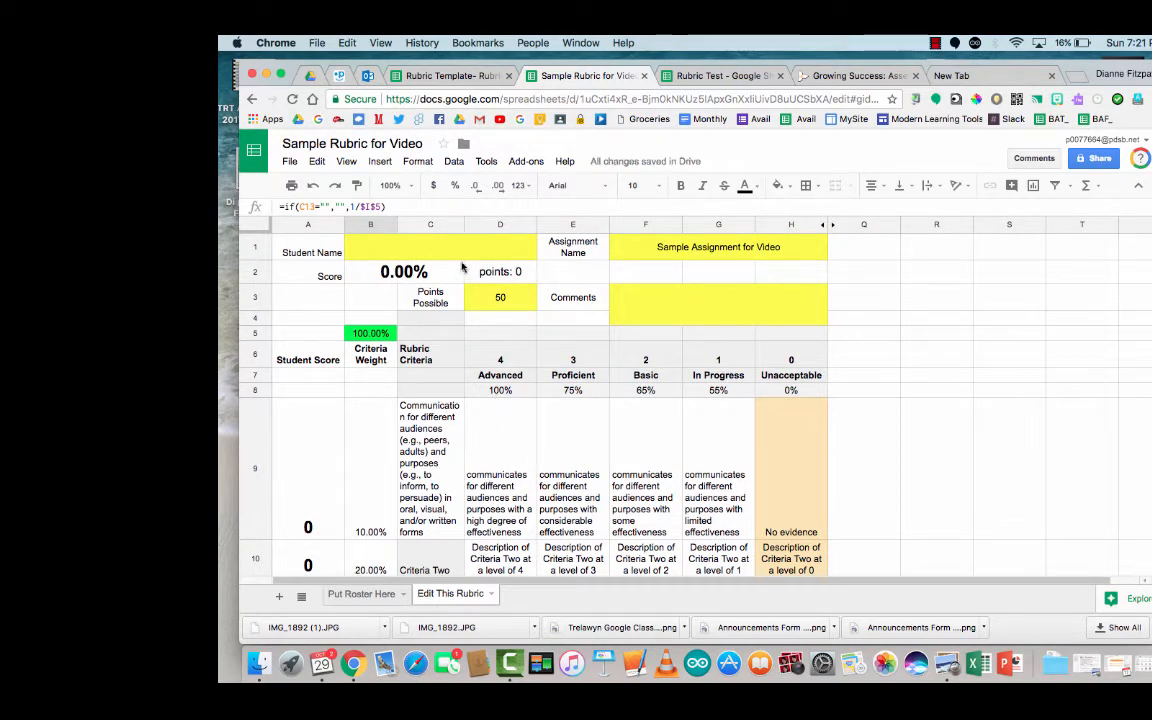
left_click_drag(463, 224, 527, 224)
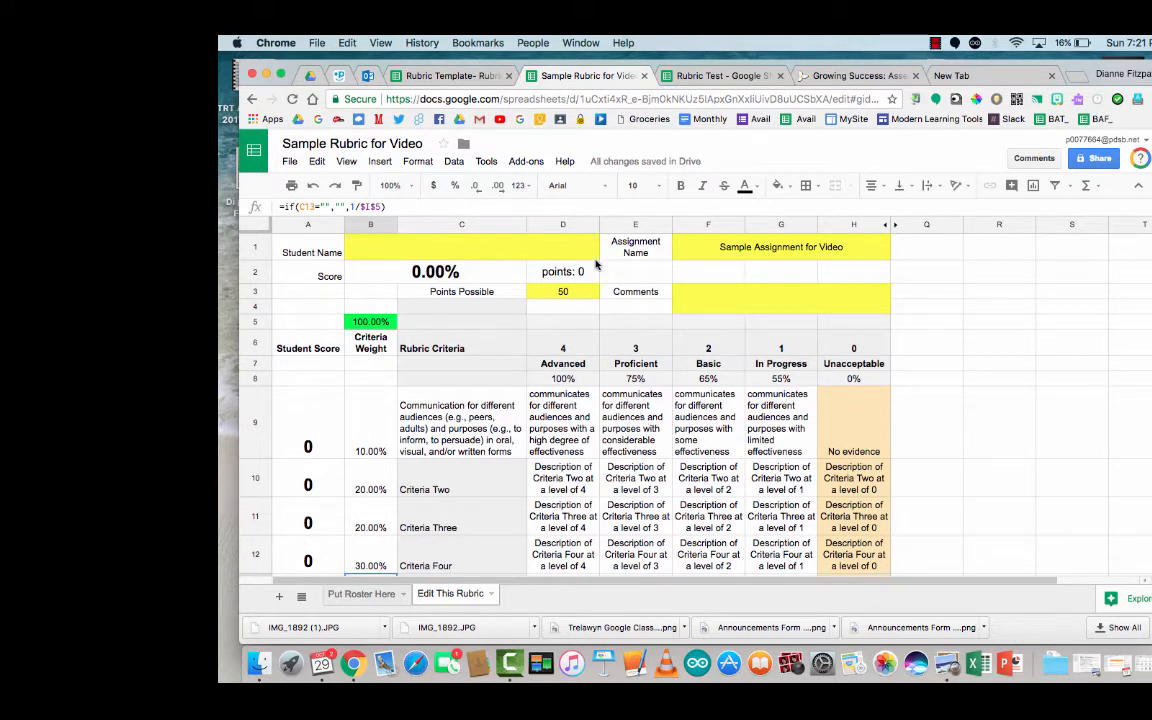
left_click_drag(599, 224, 613, 224)
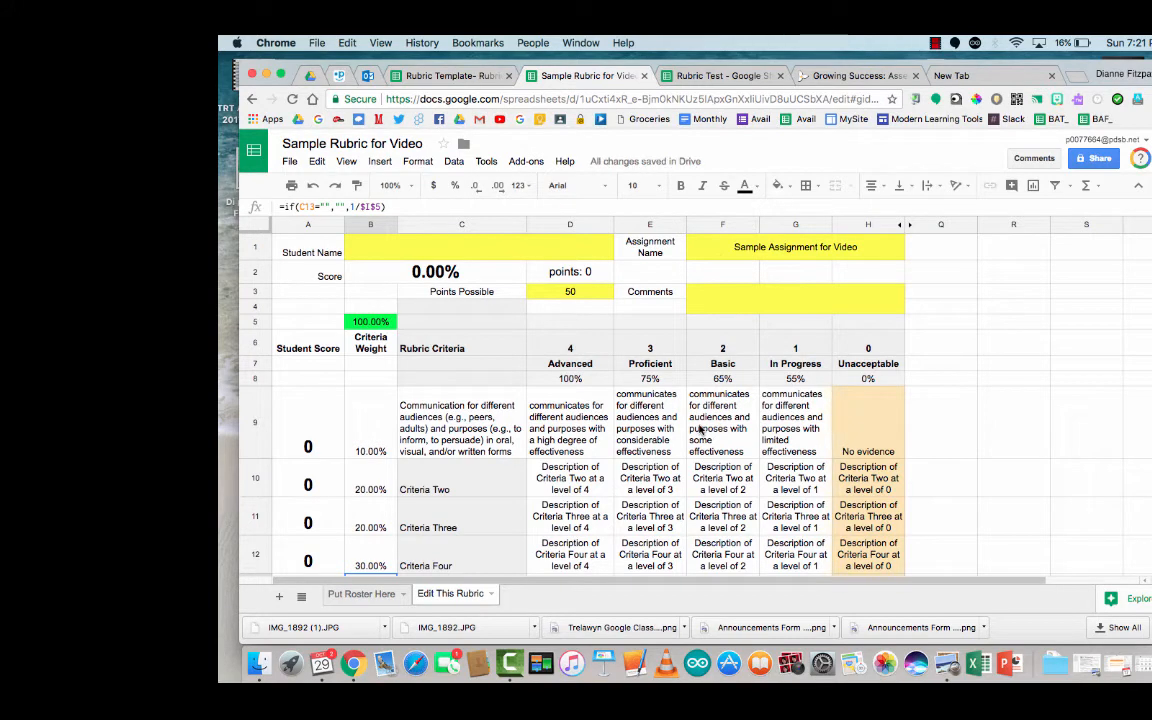
scroll(700, 430, "down", 2)
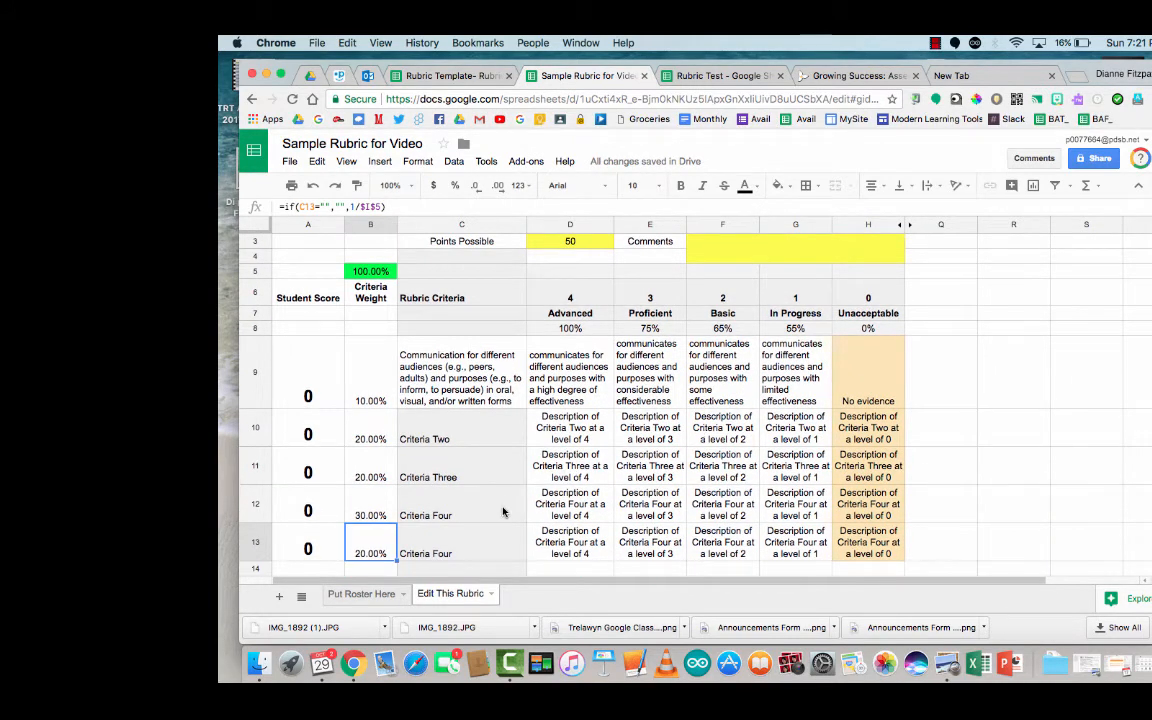
scroll(503, 512, "up", 2)
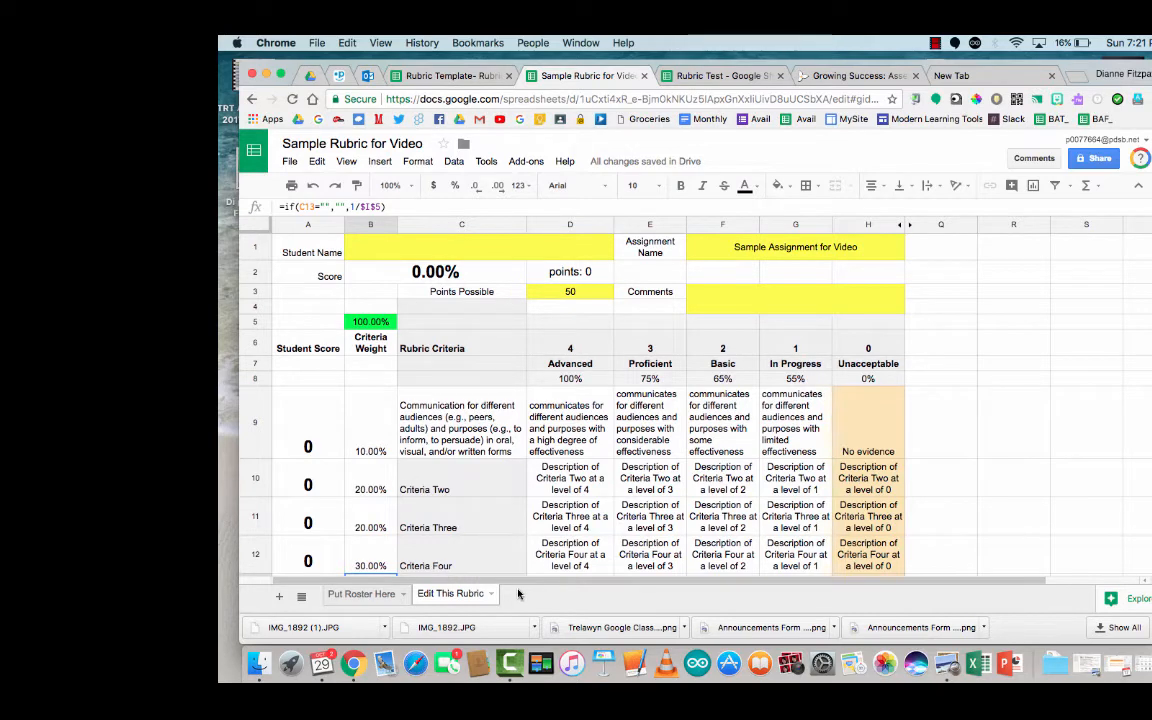
Step: In the Rubric Test spreadsheet, review the rubric template and the students listed on the roster
left_click(735, 75)
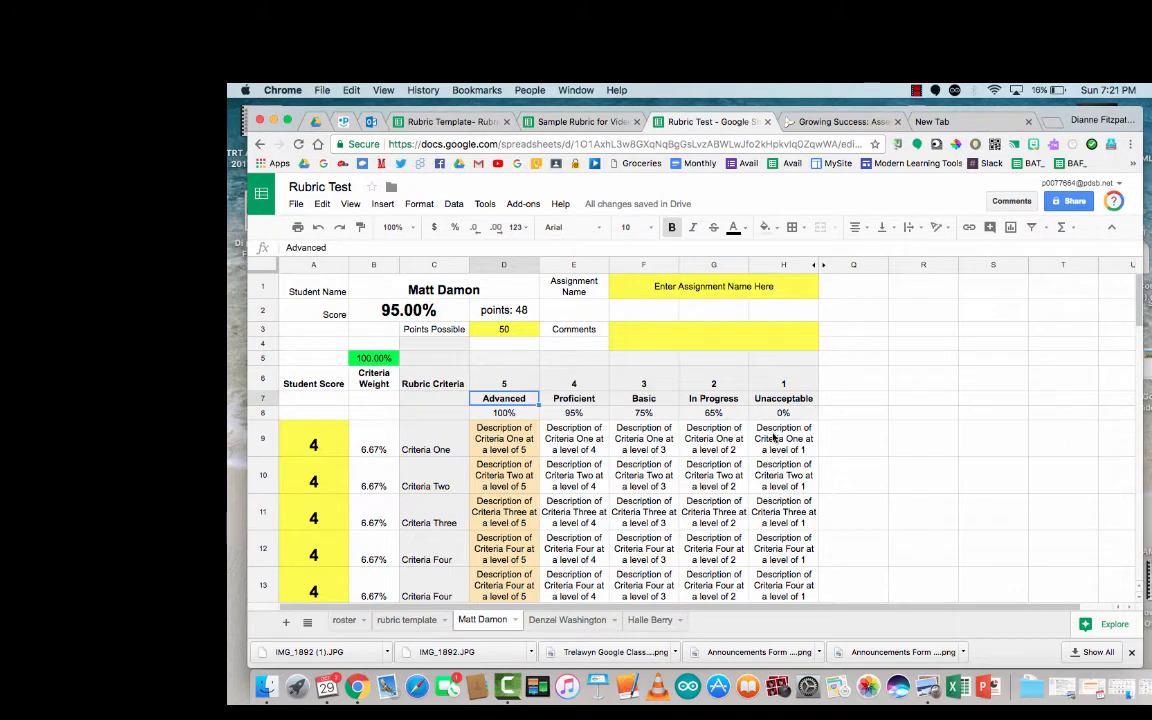
left_click(405, 620)
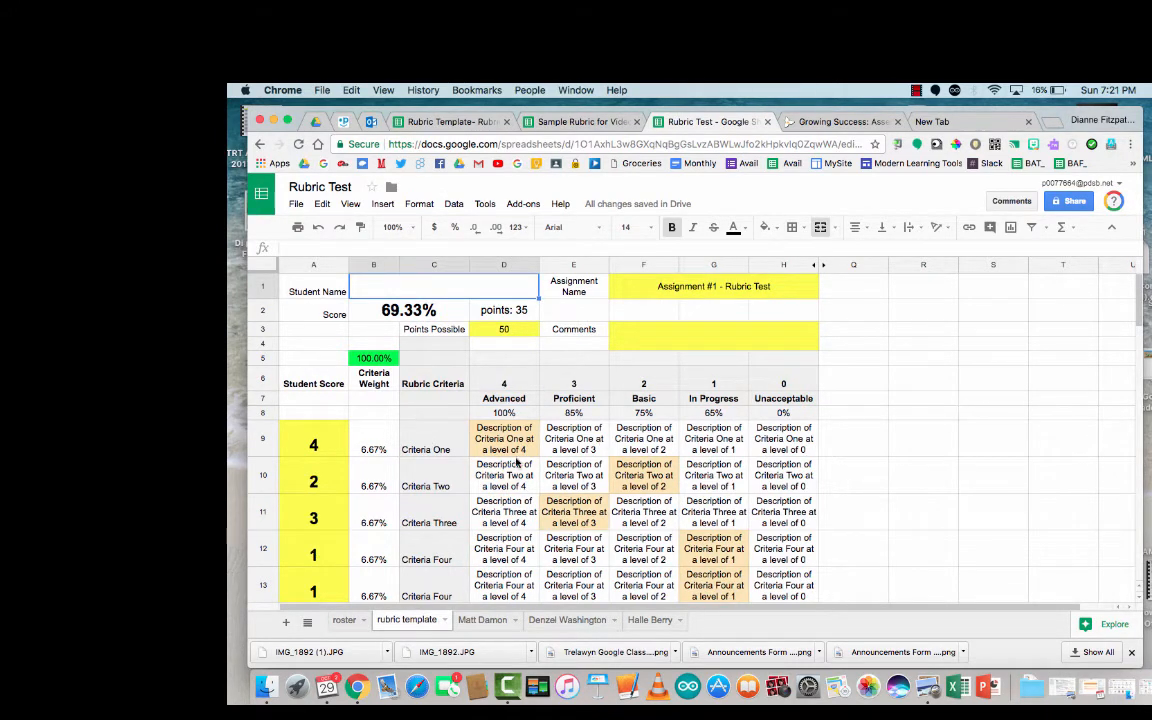
scroll(602, 480, "down", 1)
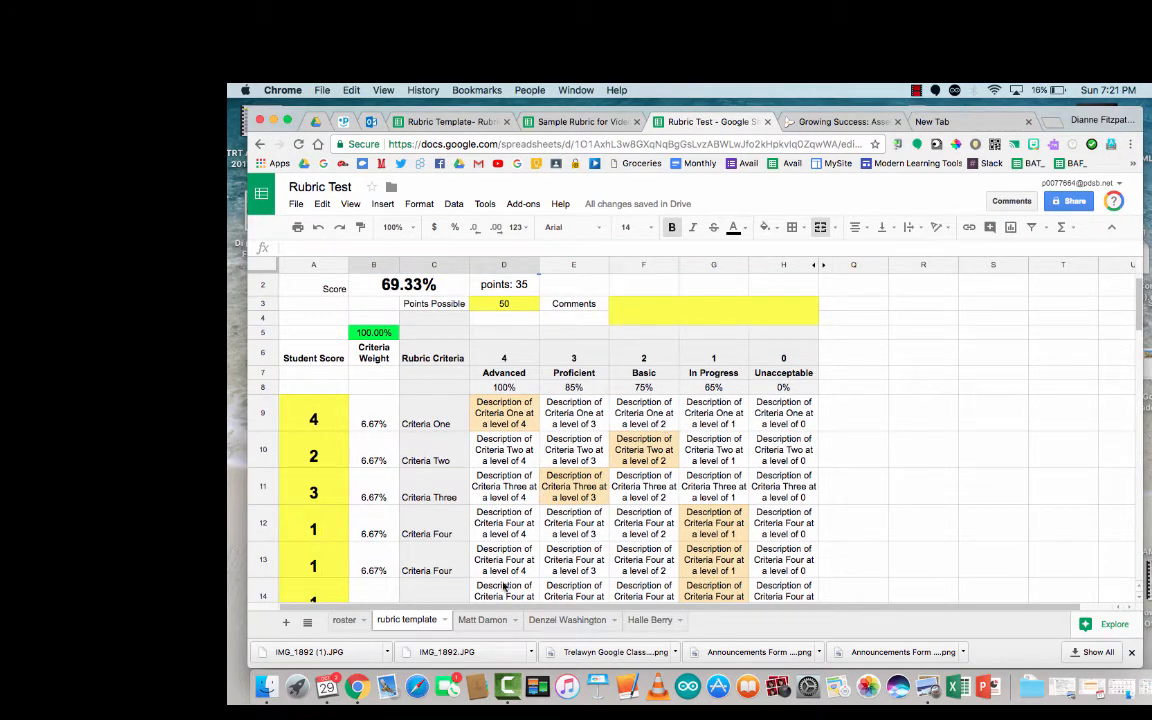
left_click(344, 620)
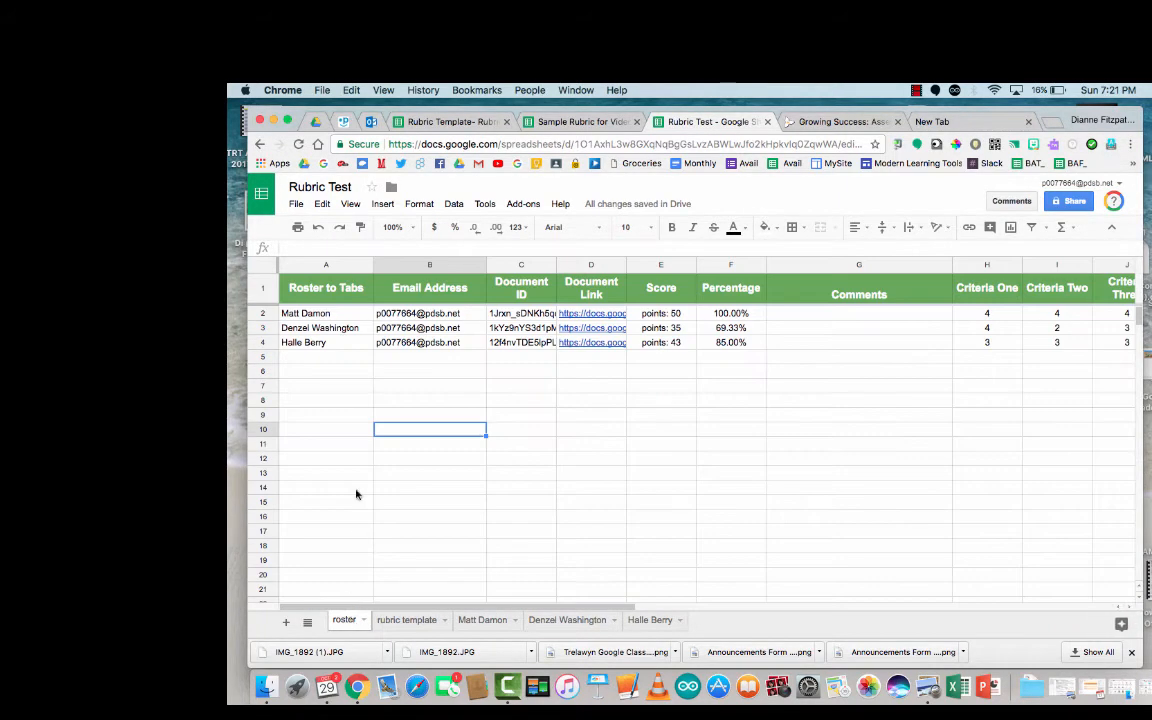
left_click(331, 315)
left_click(335, 329)
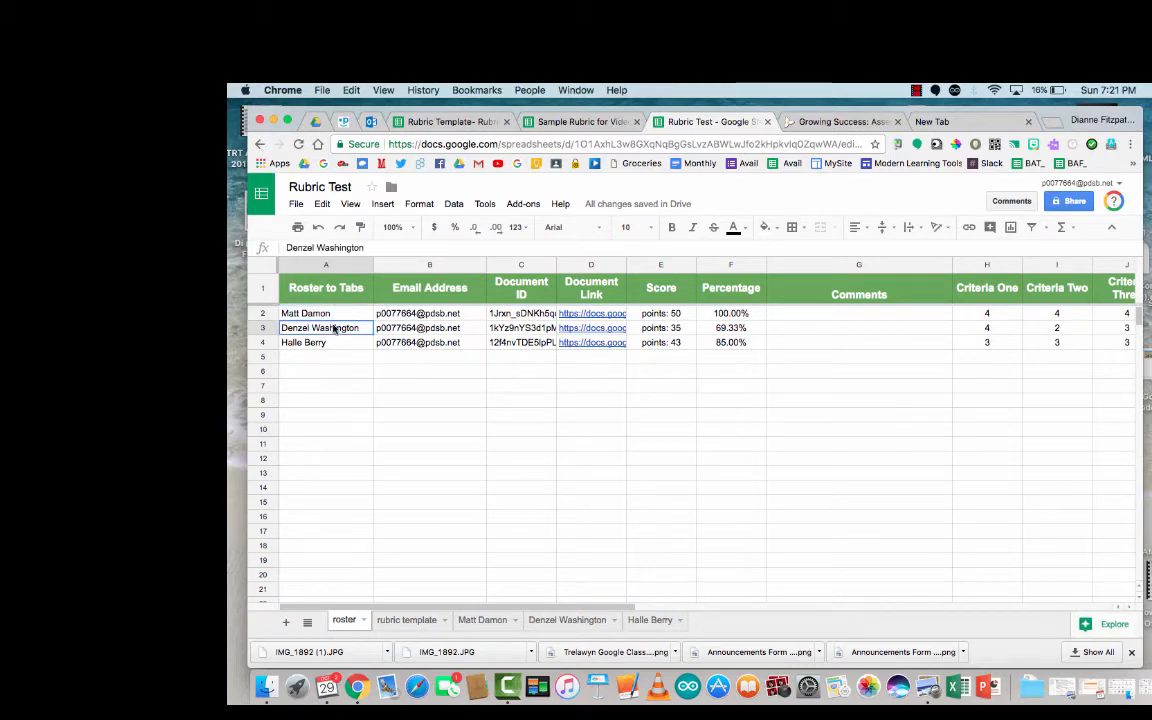
left_click(331, 345)
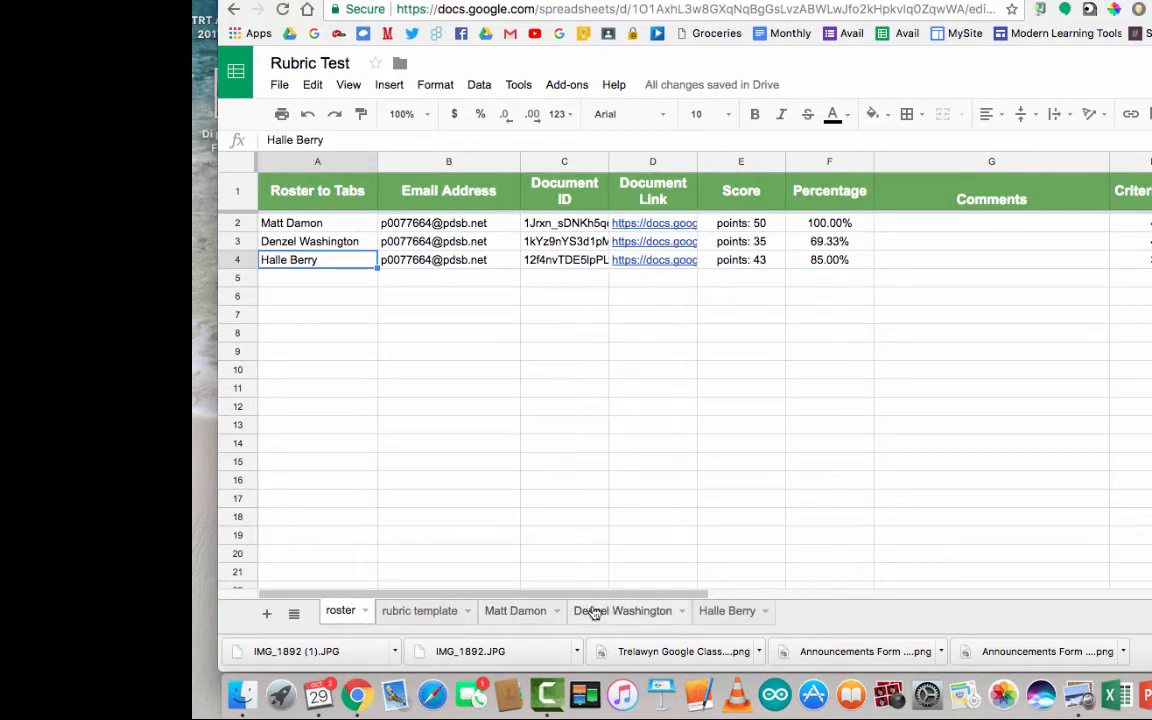
Step: Change the second student's Criteria One score in A9 to 3 (68.33%), then return to Sample Rubric for Video
left_click(514, 610)
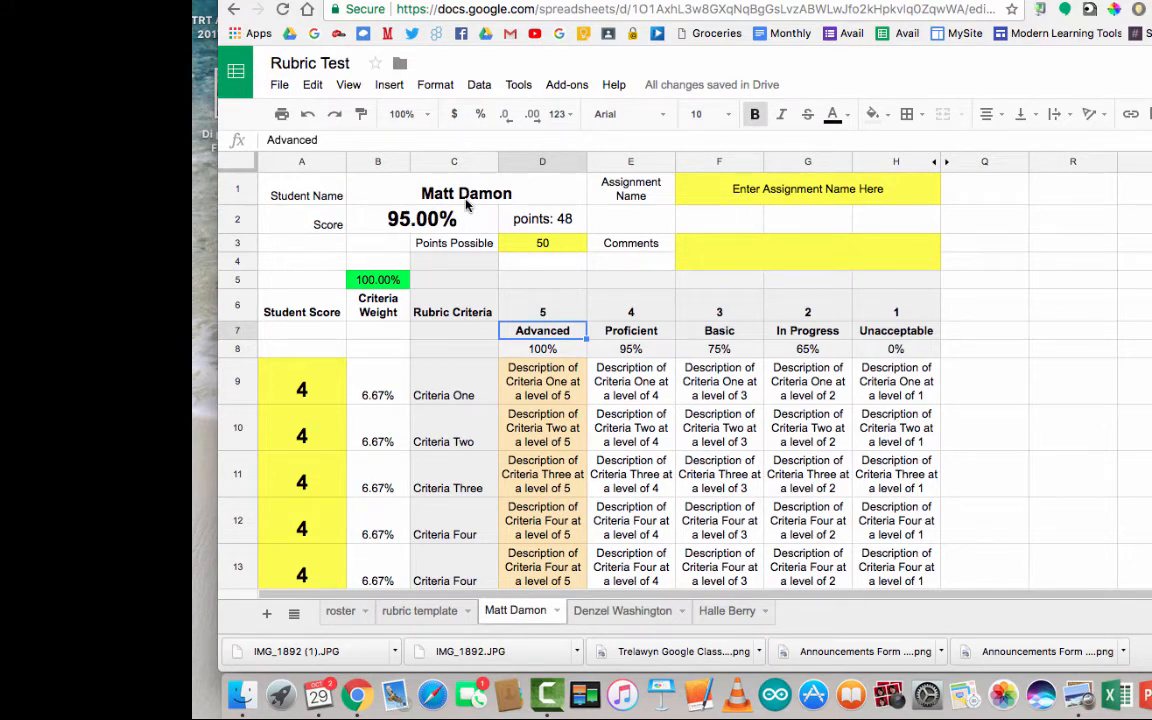
scroll(333, 392, "down", 2)
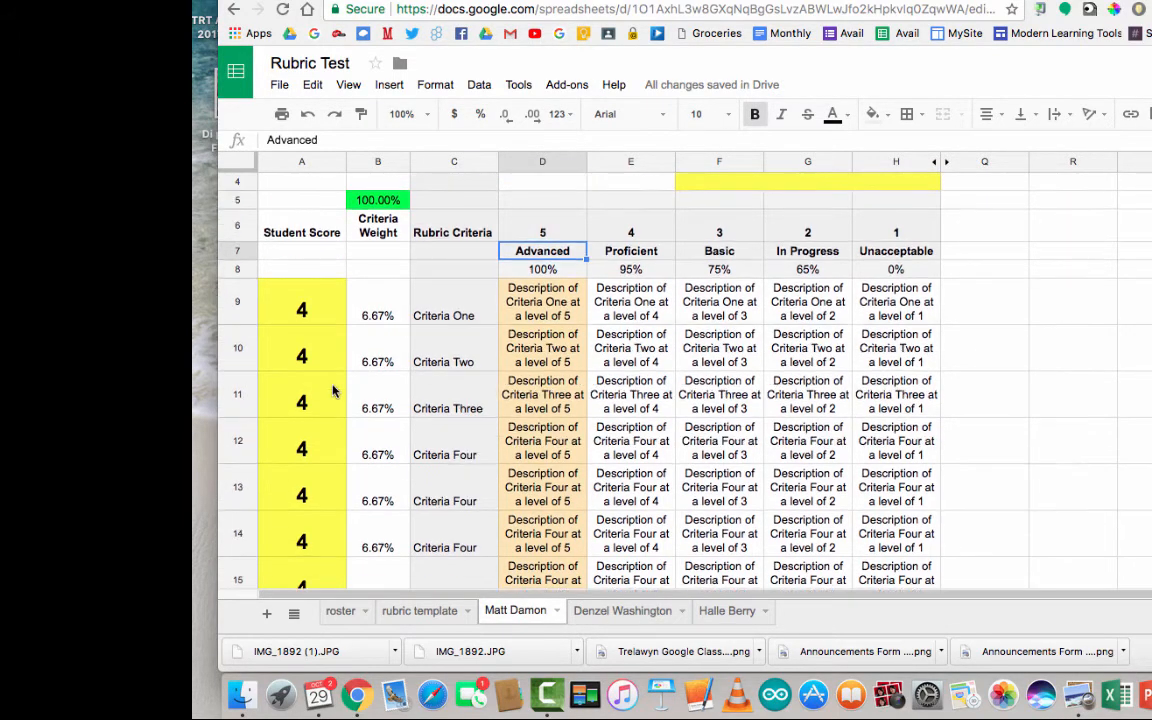
scroll(333, 392, "down", 2)
left_click(604, 612)
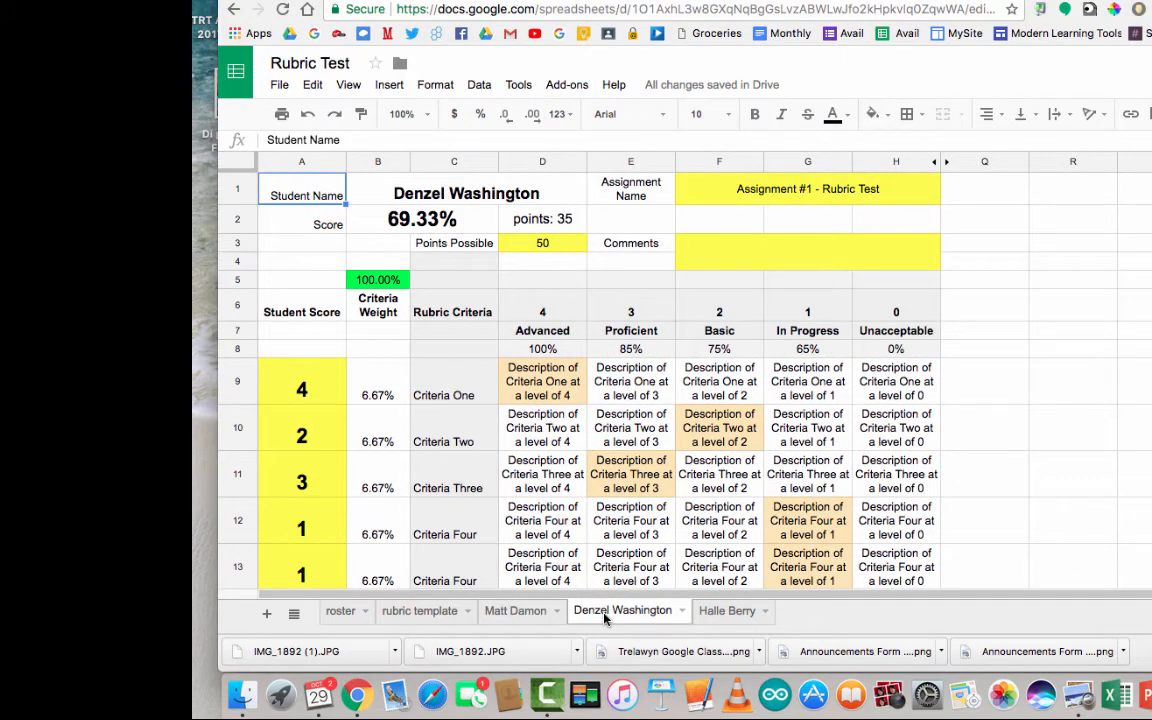
left_click(301, 392)
type("3")
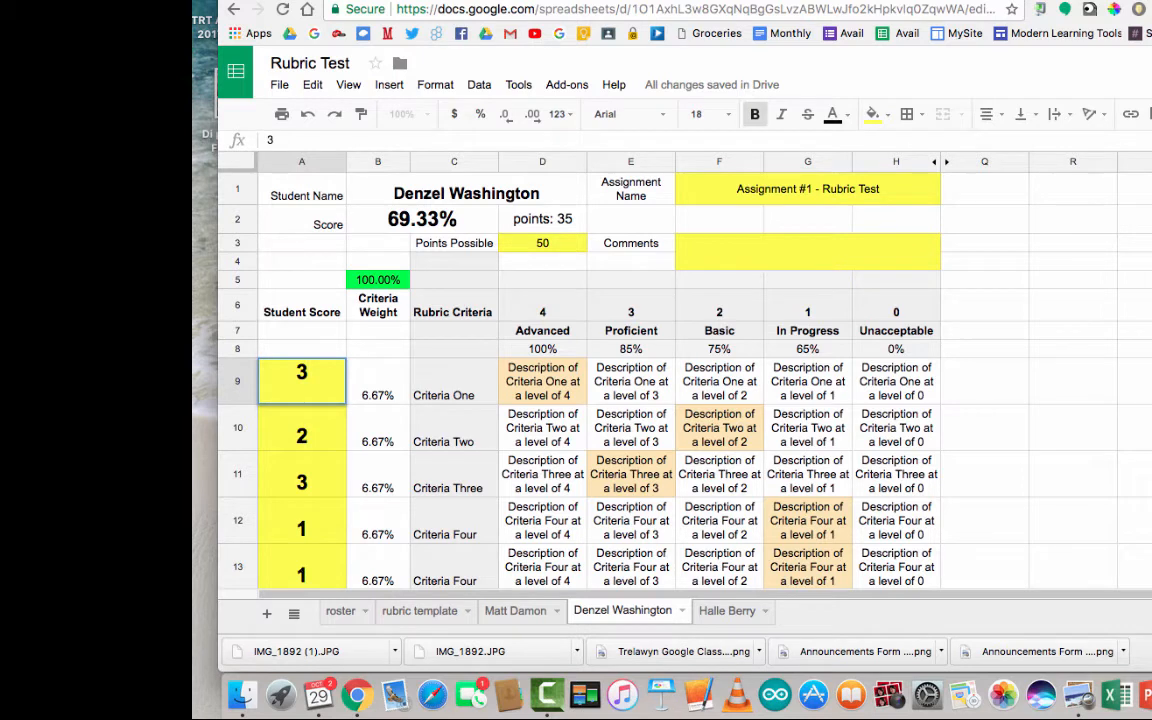
key("Return")
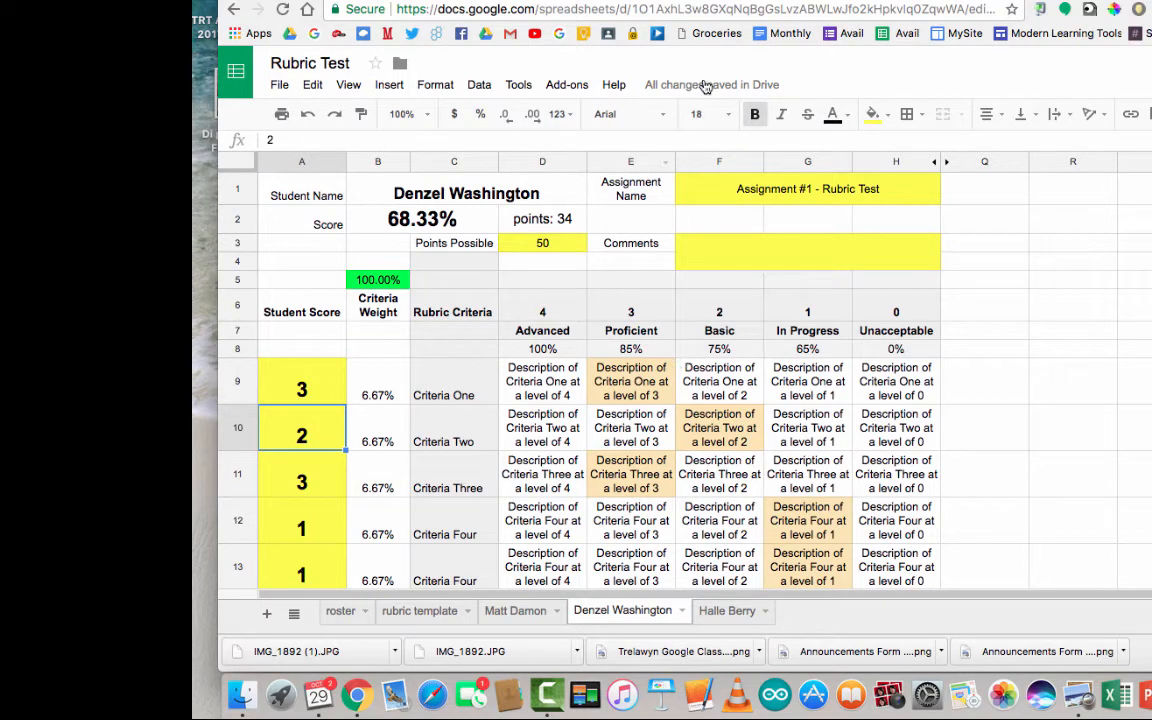
left_click(600, 1)
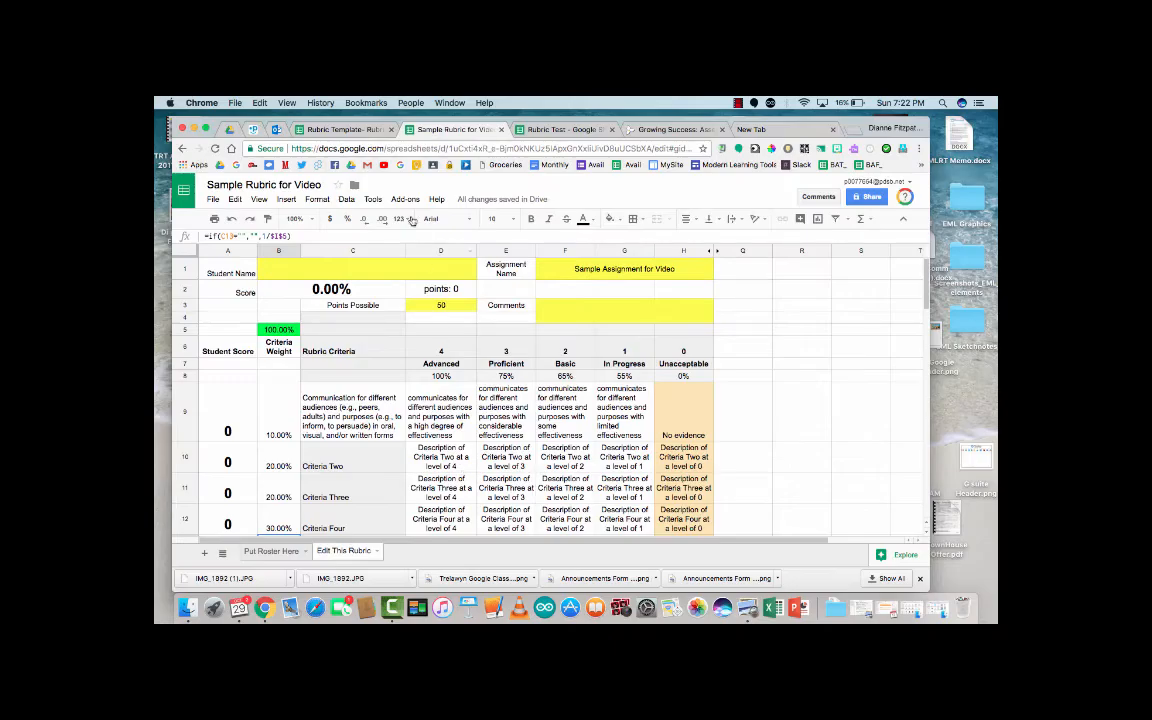
Step: Browse the Get add-ons store, close it, and reopen the installed Add-ons list
left_click(405, 199)
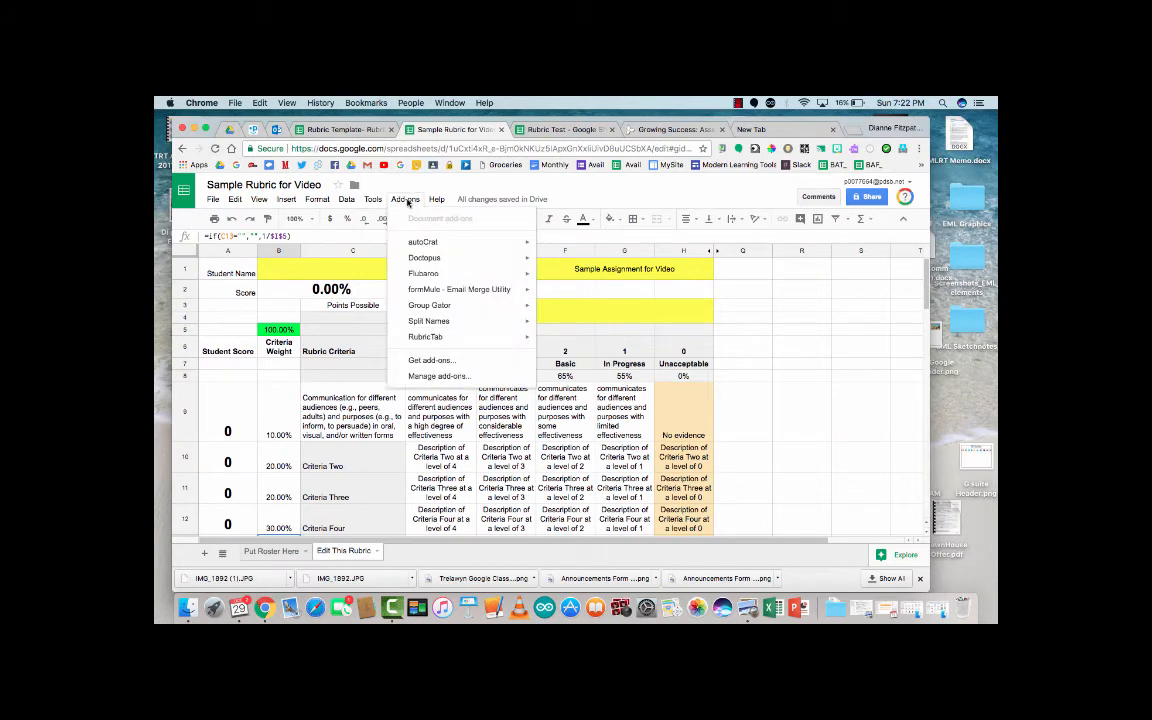
left_click(459, 361)
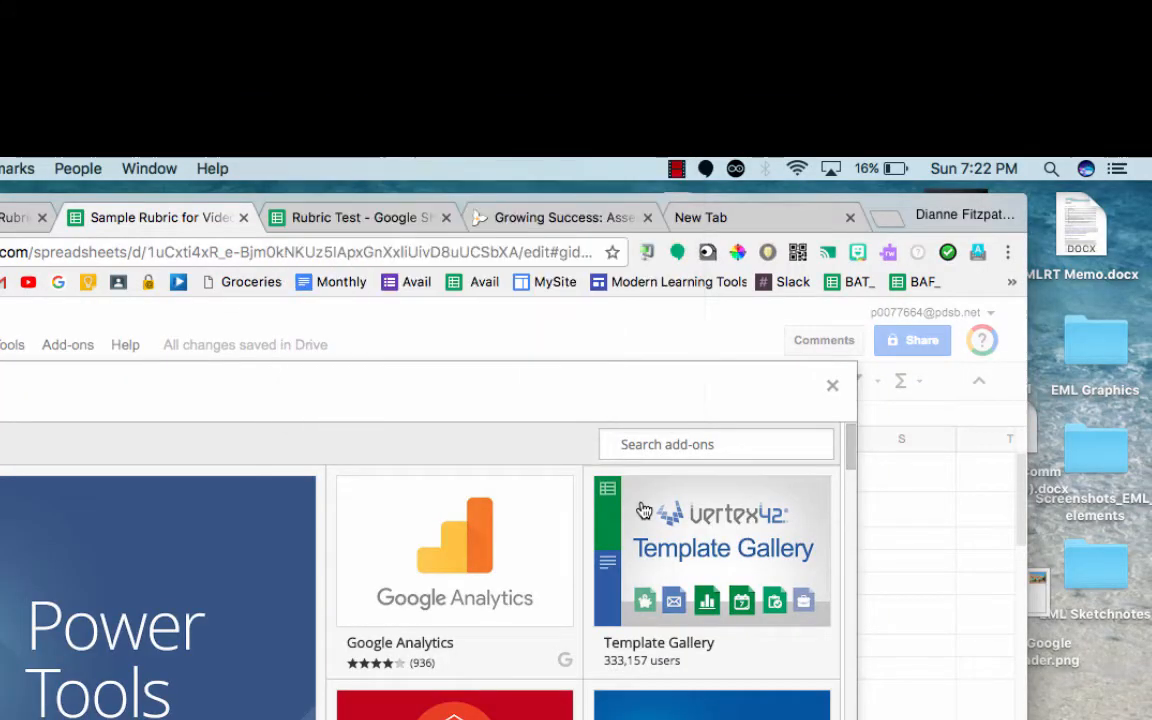
mouse_move(724, 290)
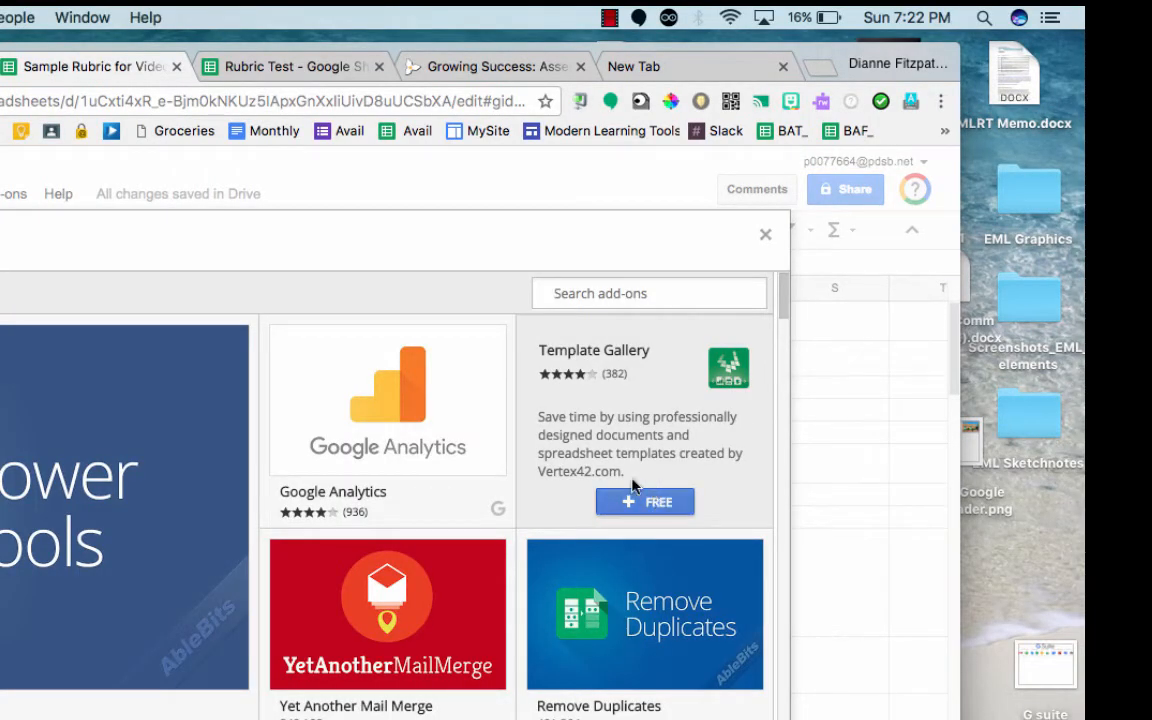
left_click(765, 236)
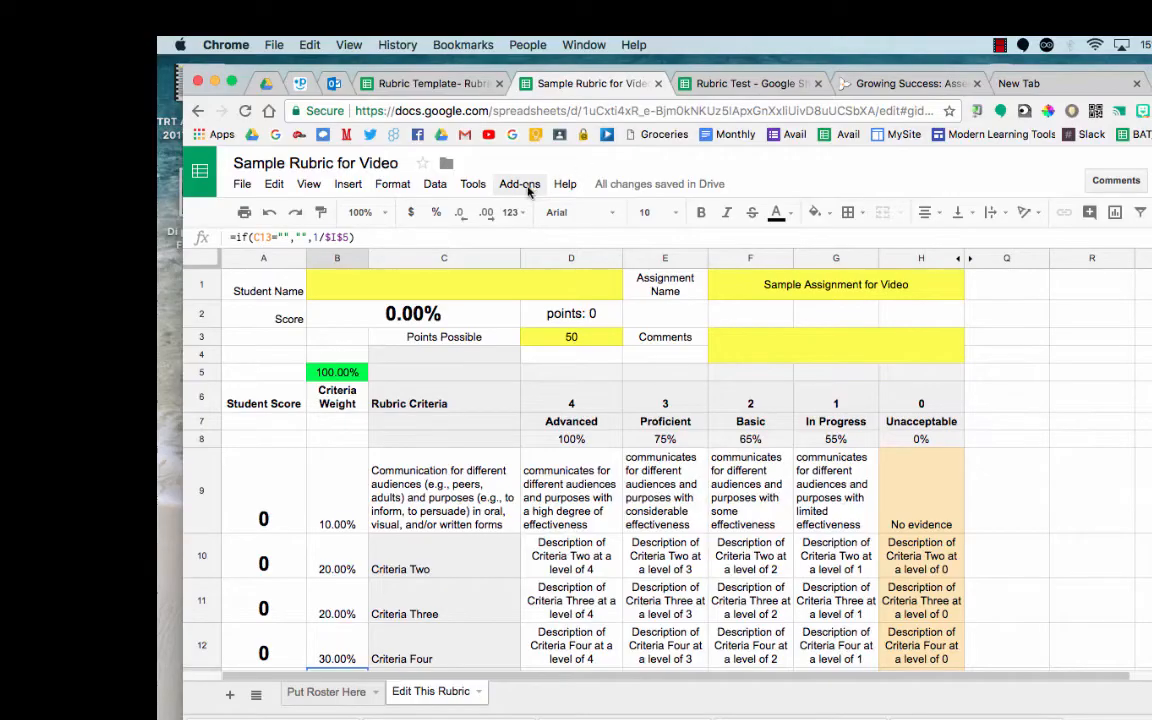
left_click(527, 189)
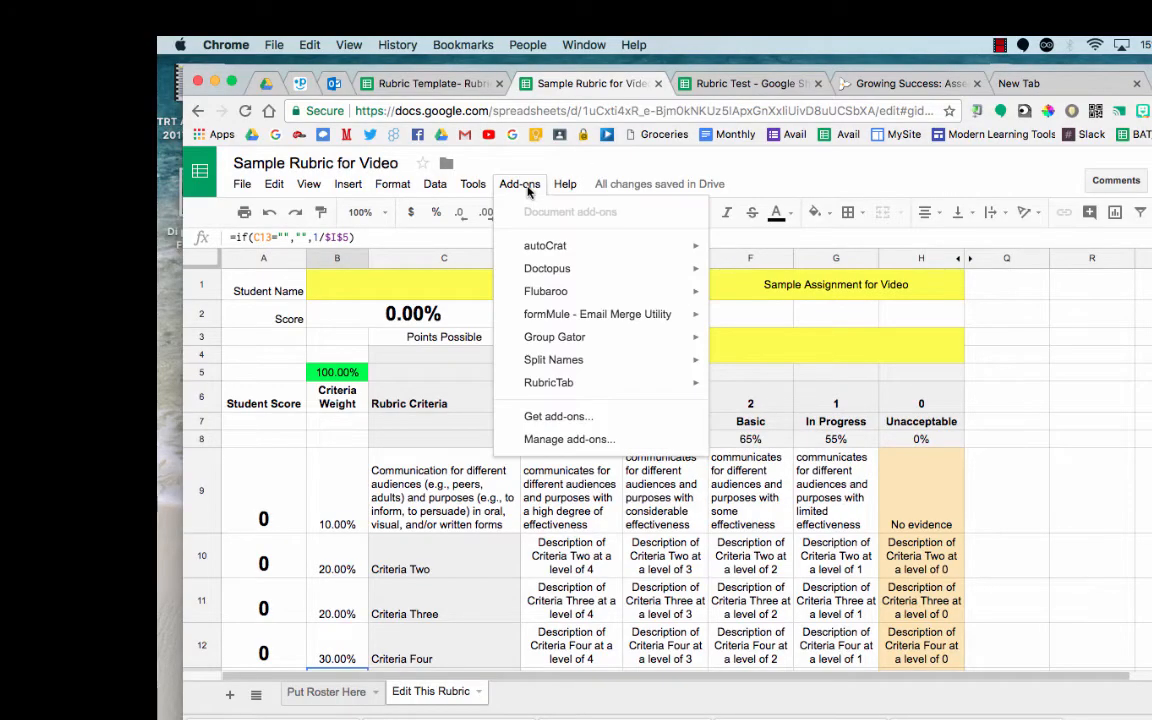
Step: Start RubricTab's Create rubrics and authorize the add-on with the chosen Google account
mouse_move(592, 390)
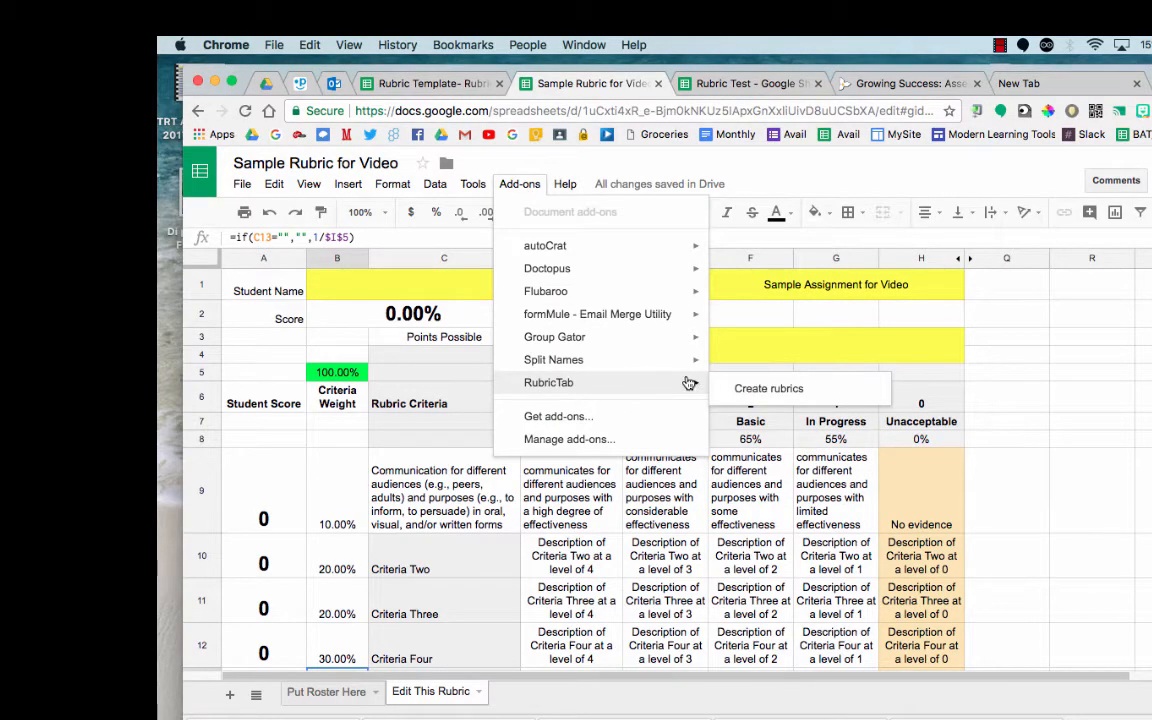
left_click(765, 389)
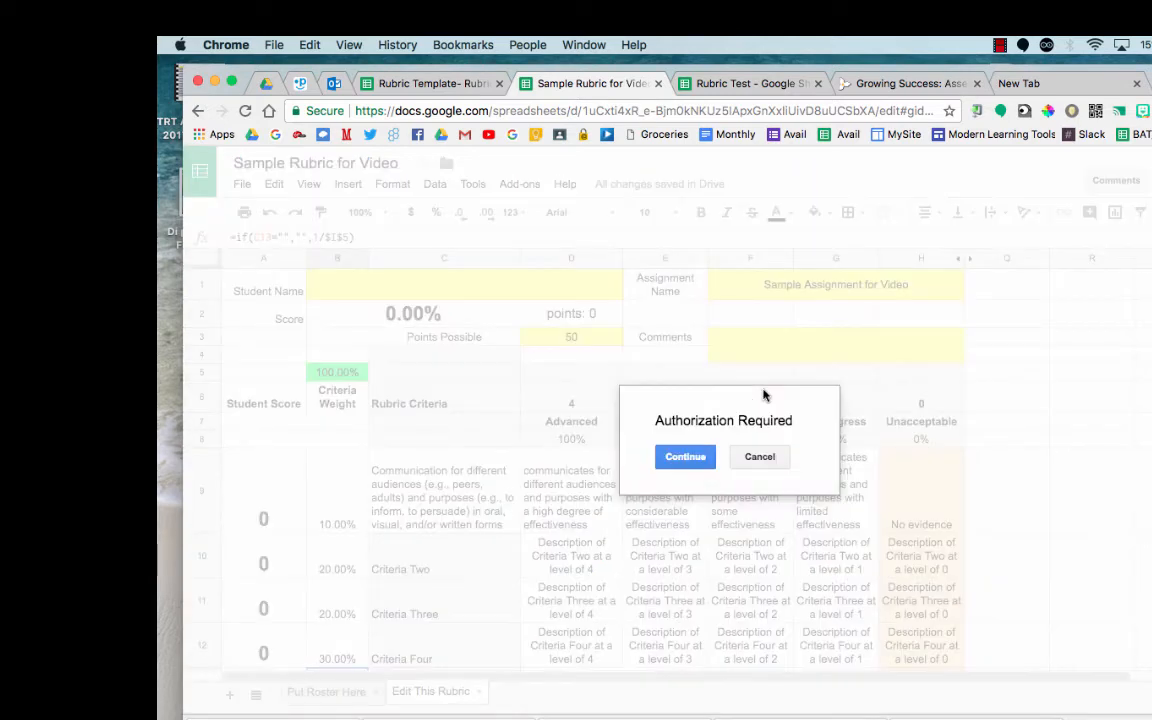
left_click(692, 457)
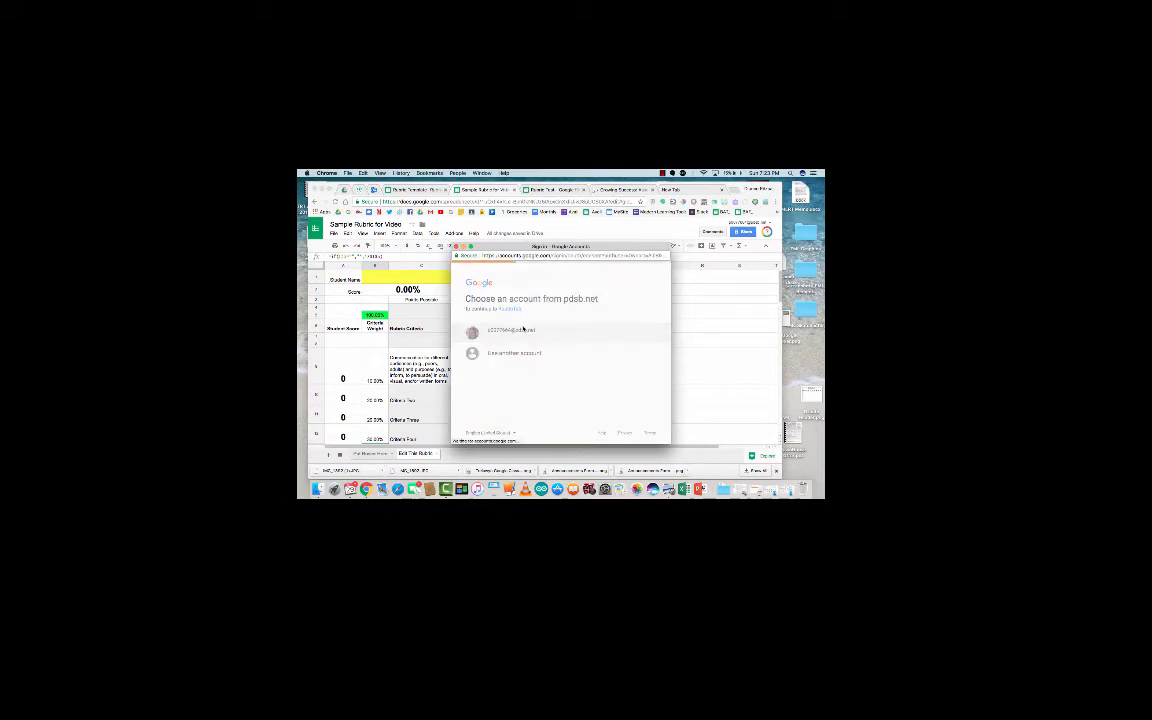
left_click(523, 328)
scroll(597, 371, "down", 2)
scroll(597, 371, "down", 2)
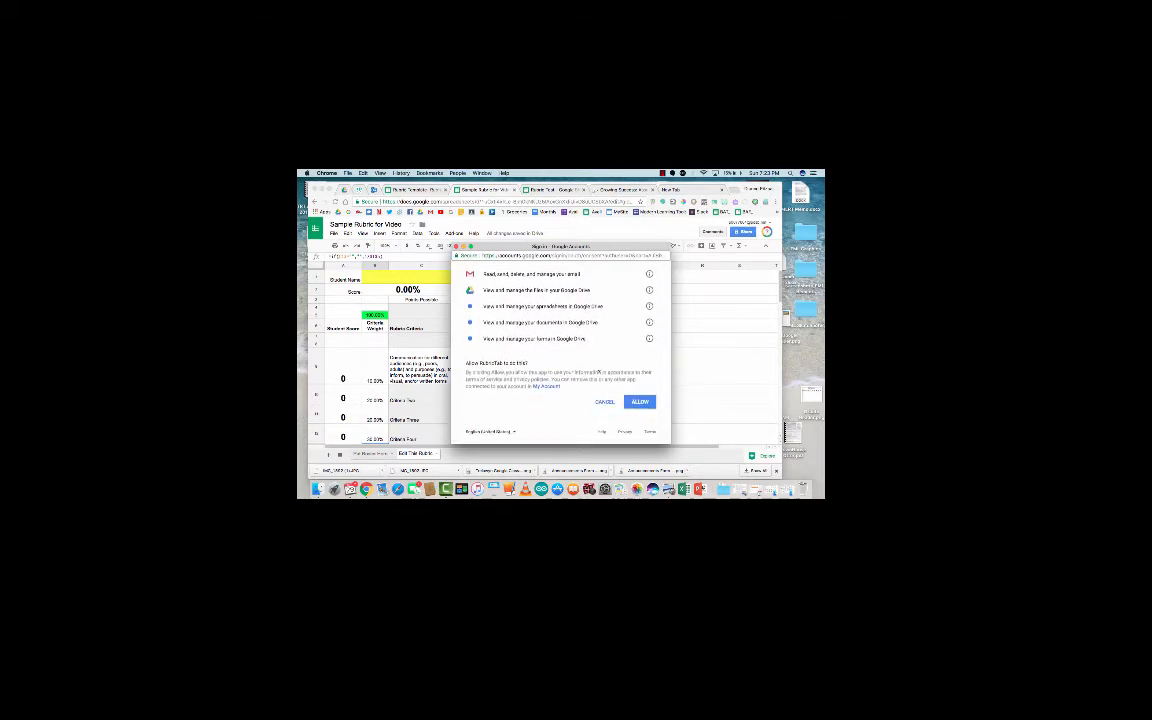
left_click(640, 403)
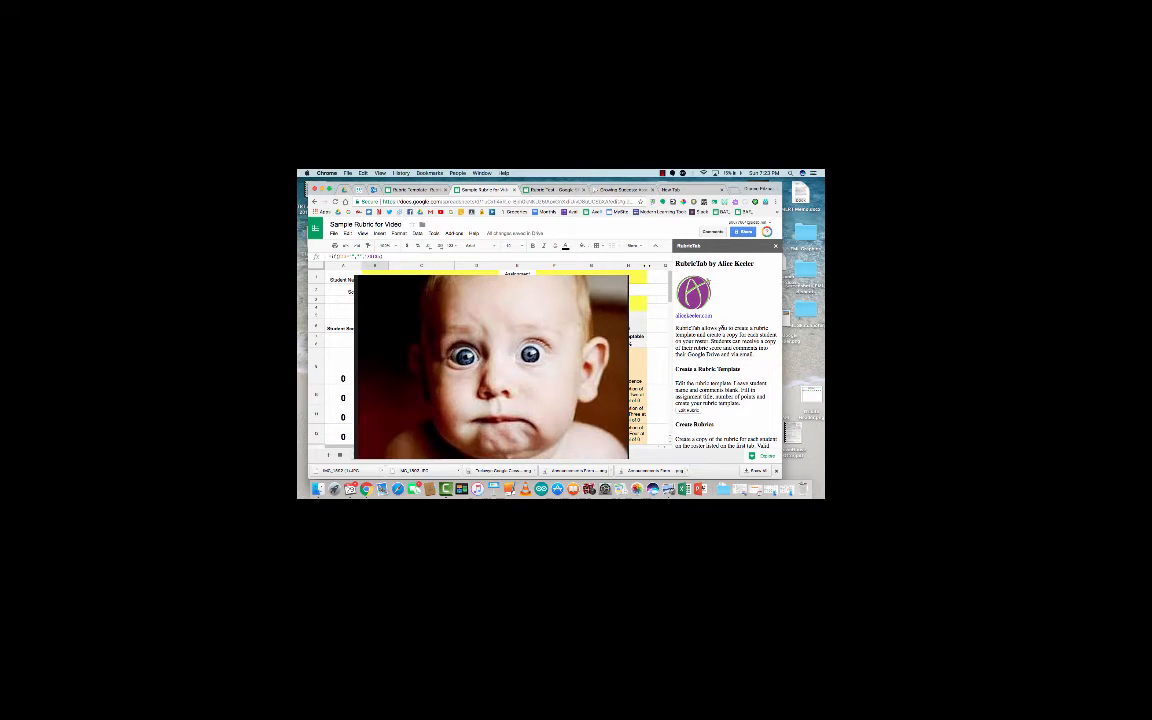
Step: Use the RubricTab sidebar's Create Rubrics button to generate a rubric tab for each of the five students
scroll(710, 311, "down", 1)
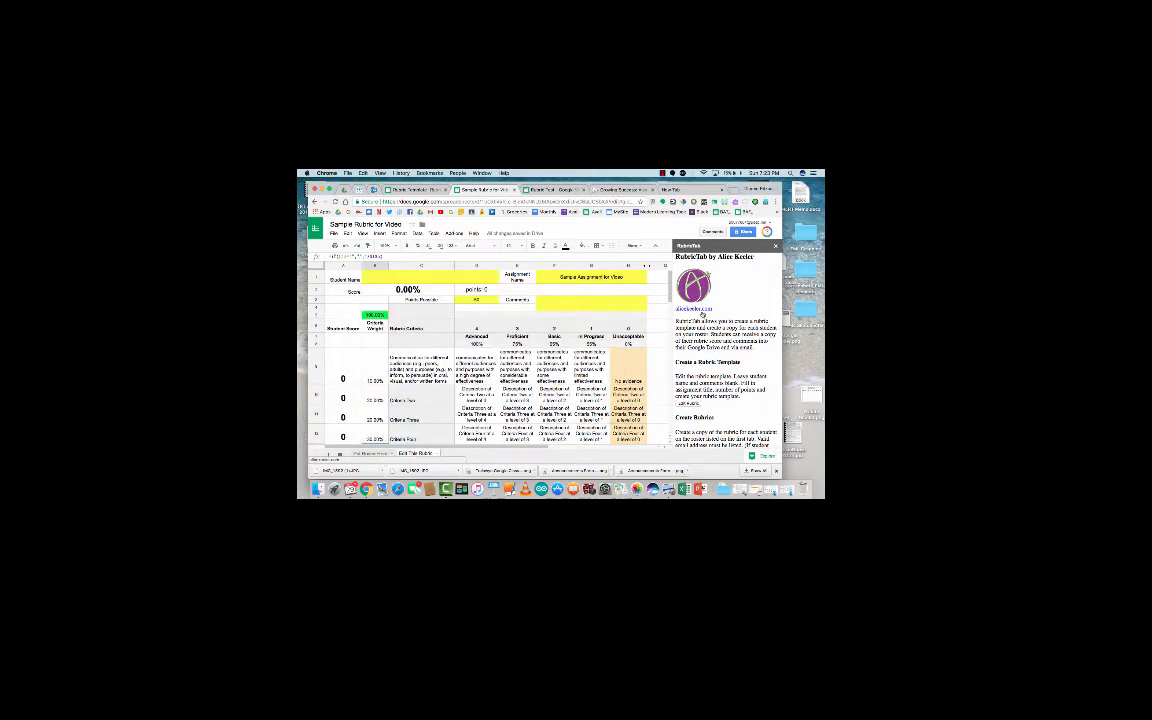
scroll(702, 314, "down", 3)
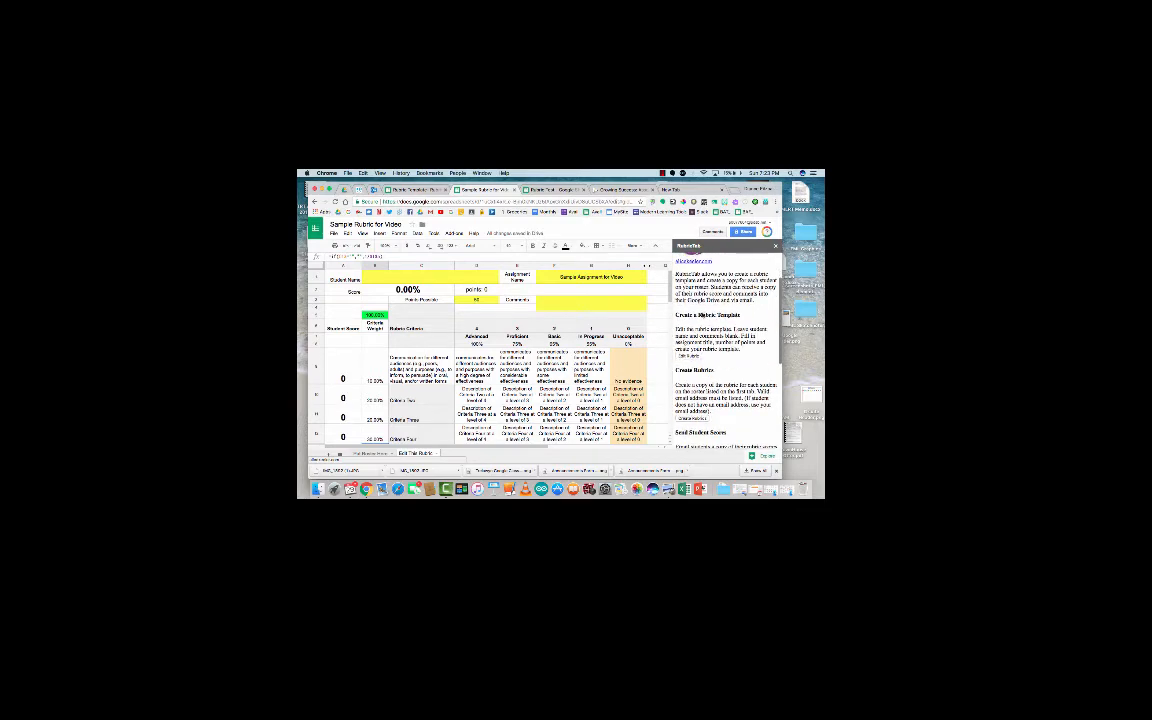
scroll(725, 345, "down", 3)
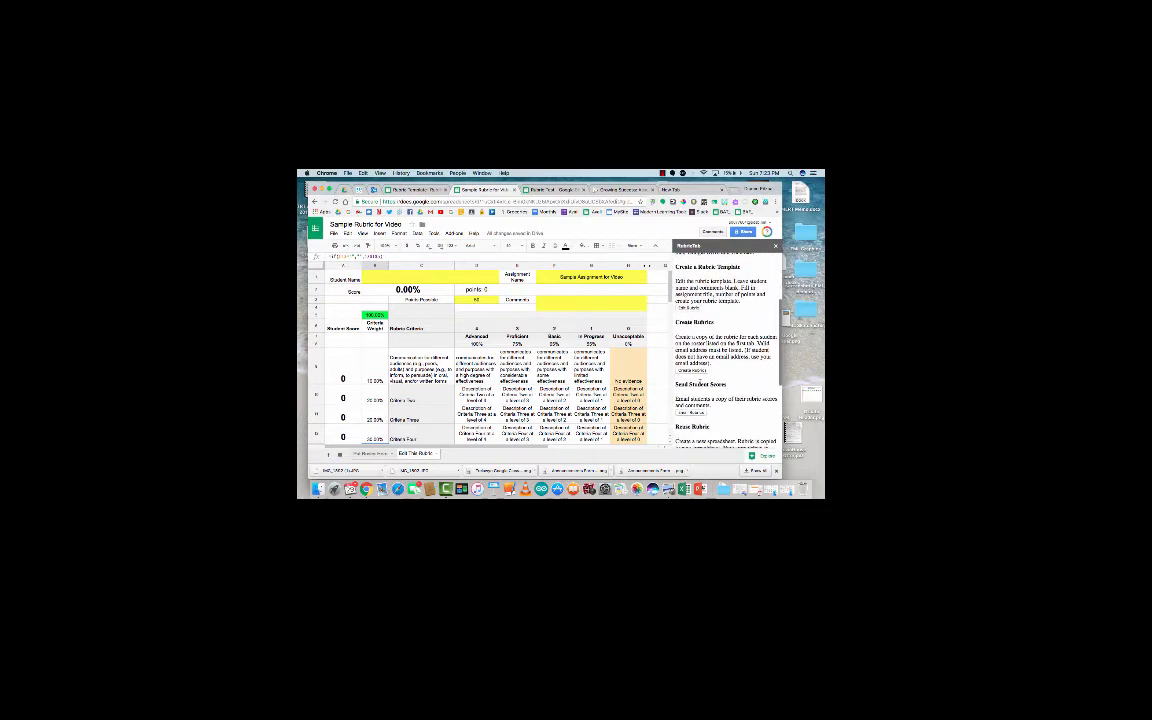
scroll(700, 352, "down", 2)
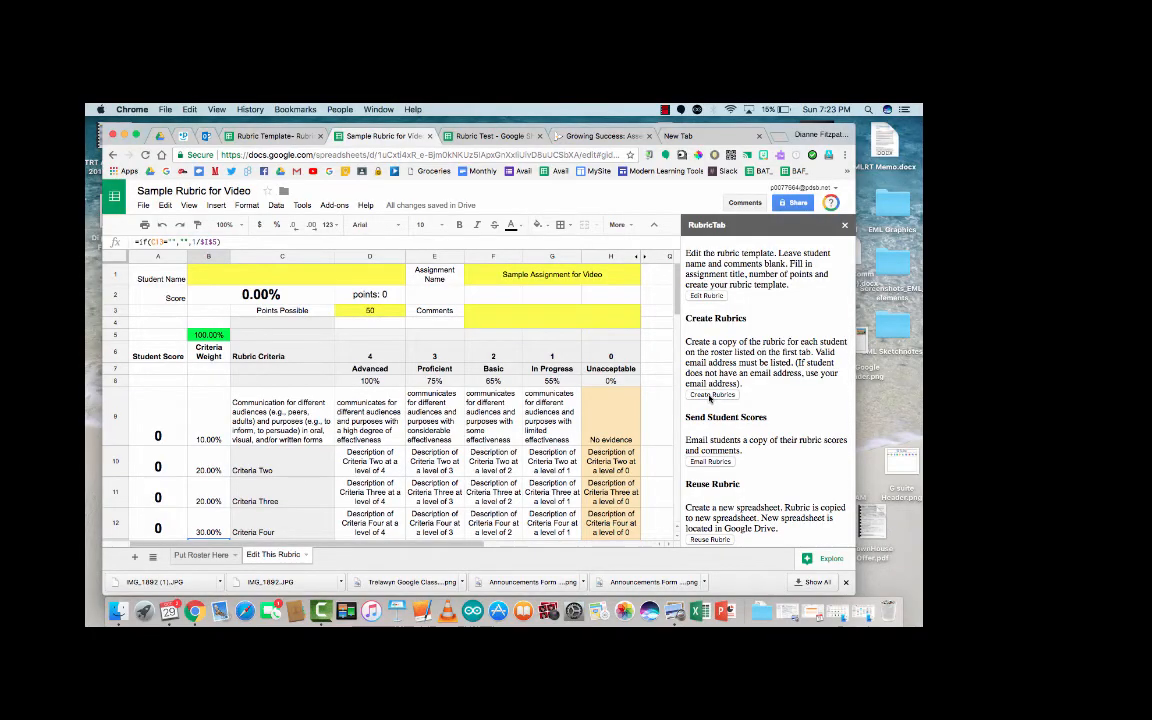
left_click(710, 395)
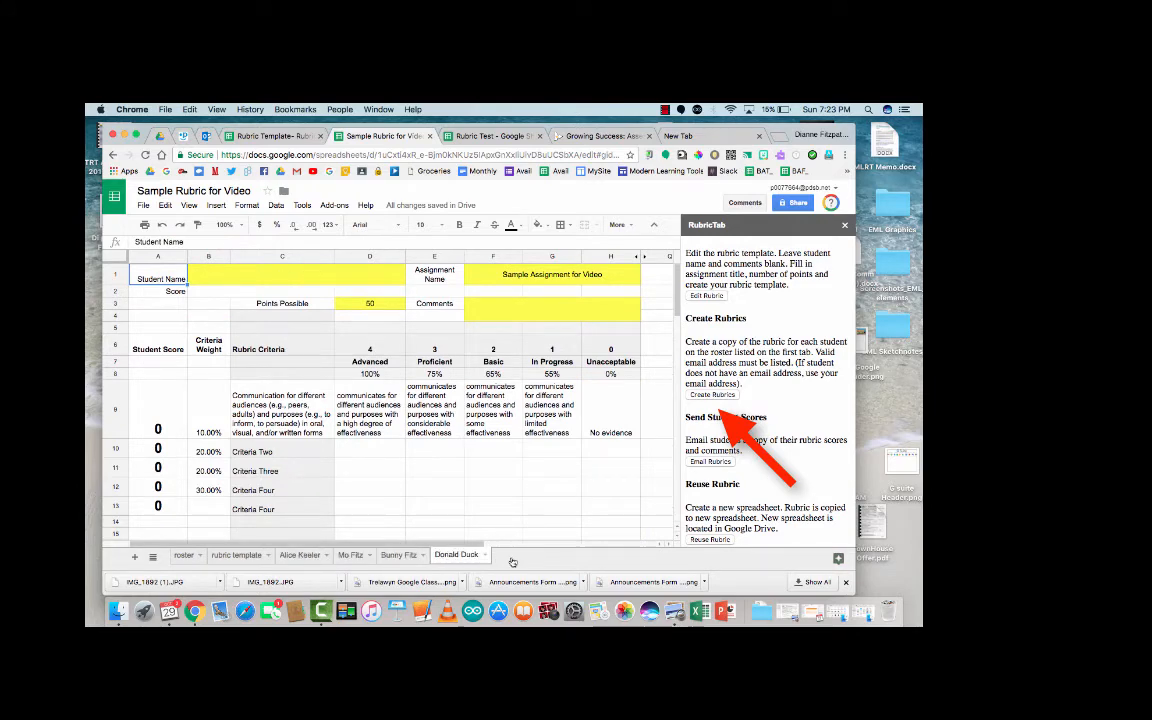
Step: Look through all five new student rubric tabs, ending on the first student's 0.00% rubric
left_click(304, 555)
left_click(350, 555)
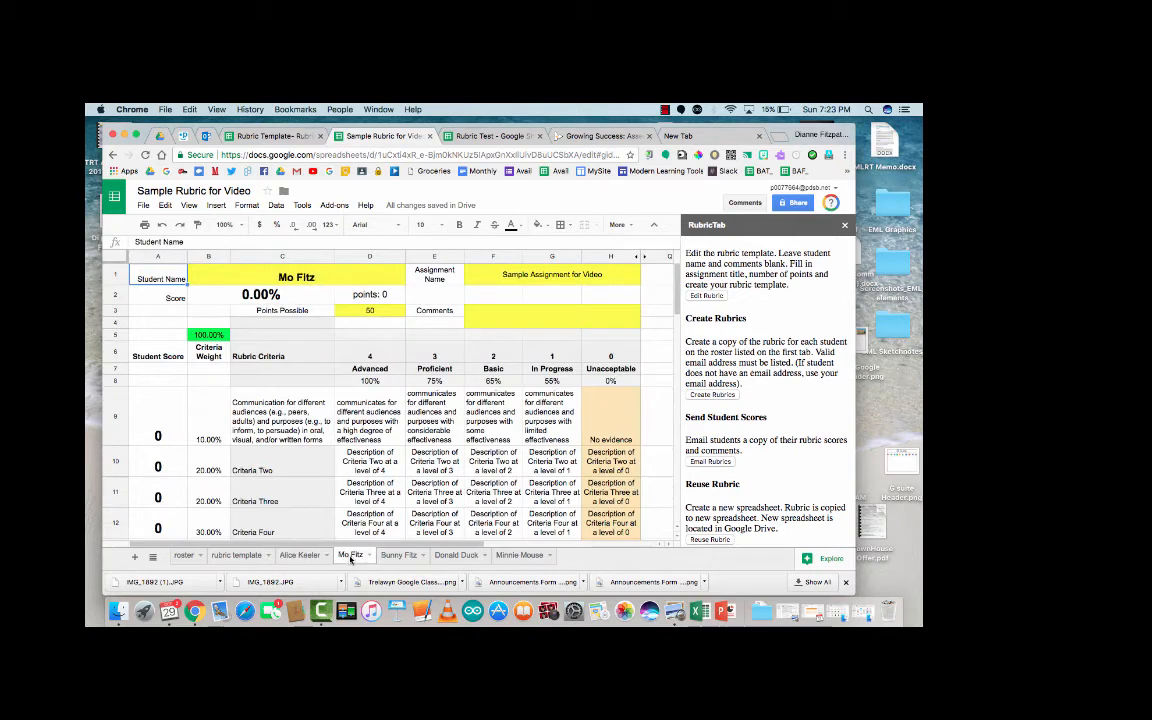
left_click(400, 557)
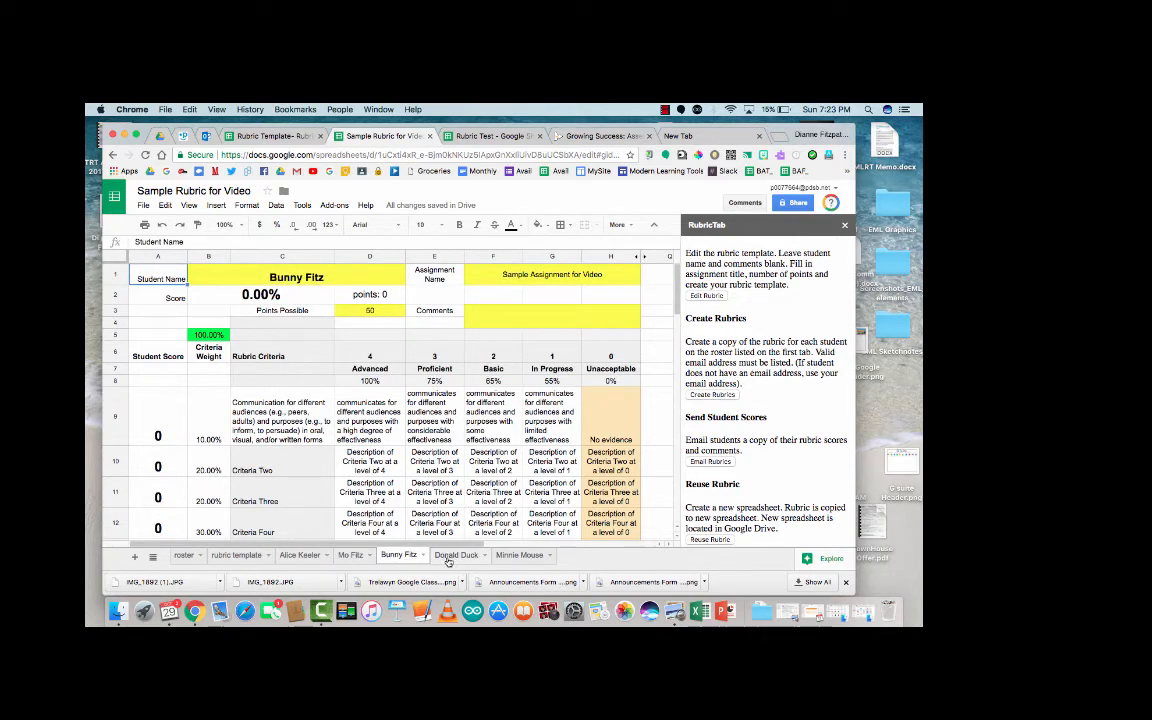
left_click(456, 557)
left_click(519, 556)
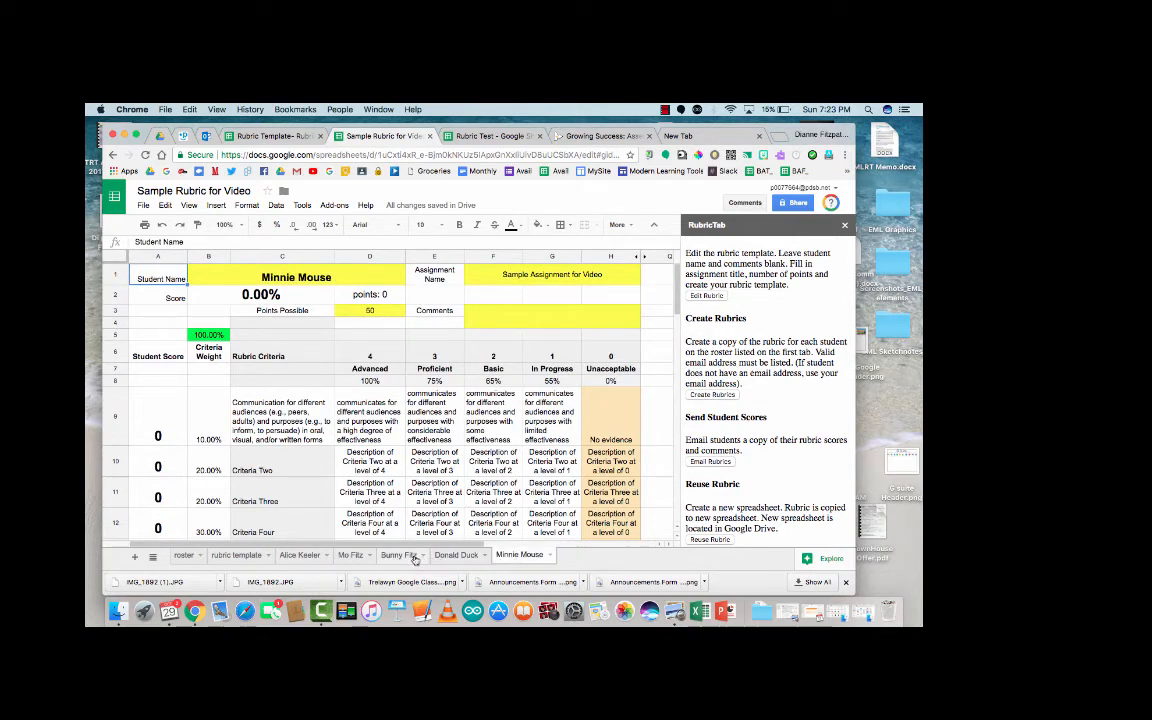
left_click(303, 556)
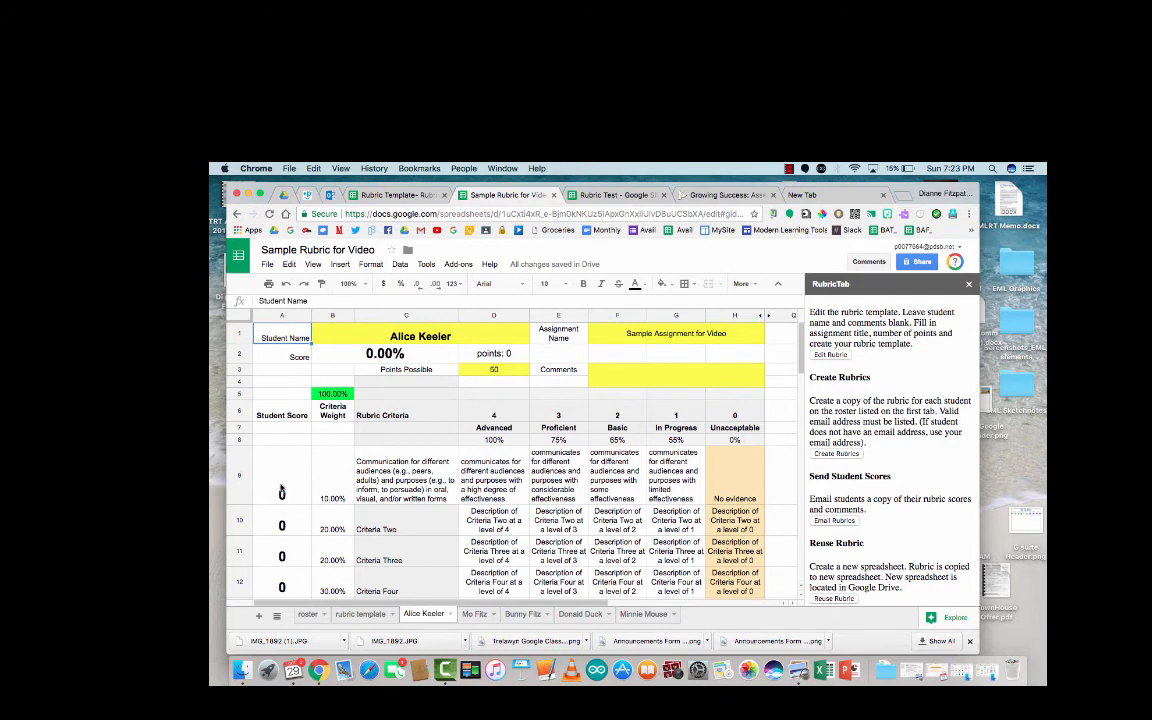
Step: Score the first student 4 on all five criteria for 100.00% (50 points)
left_click(281, 487)
type("4")
key("Return")
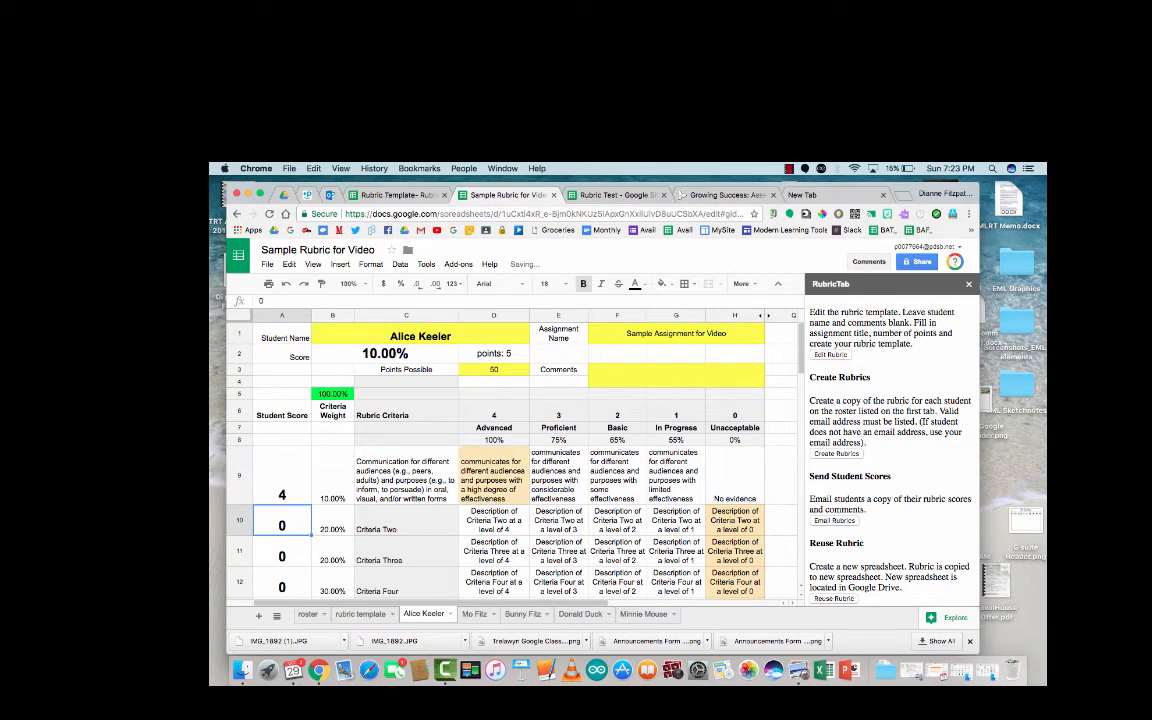
type("4")
key("Return")
type("4")
key("Return")
type("4")
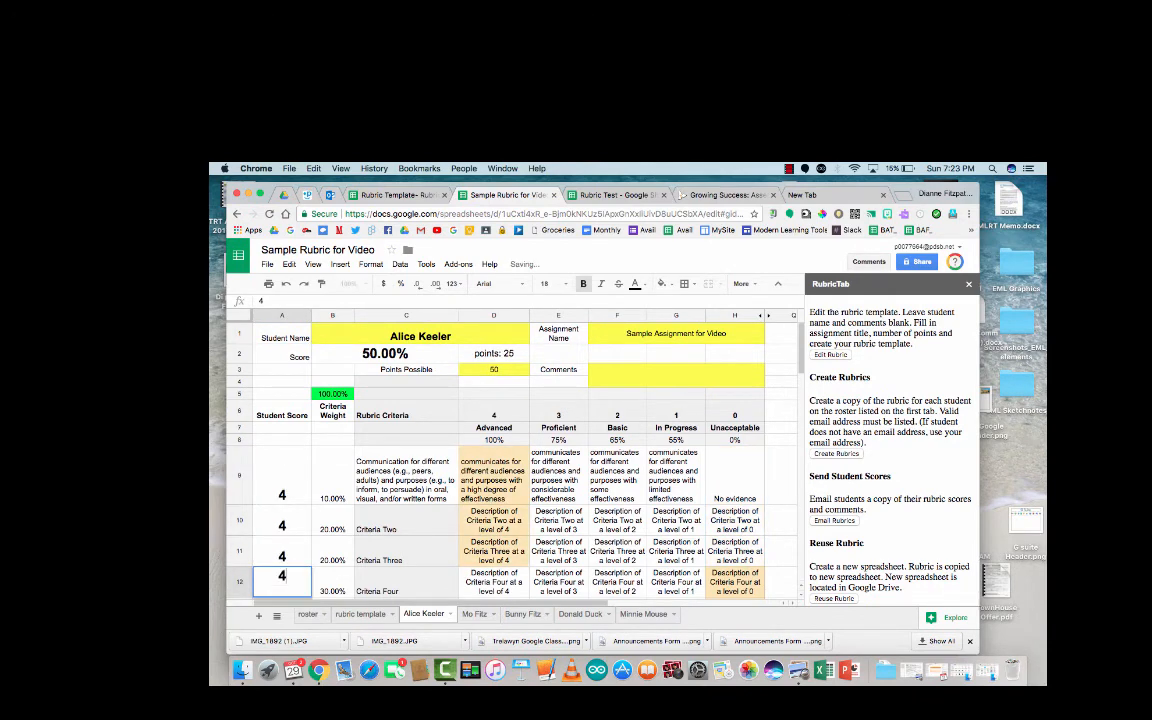
key("Return")
type("4")
key("Return")
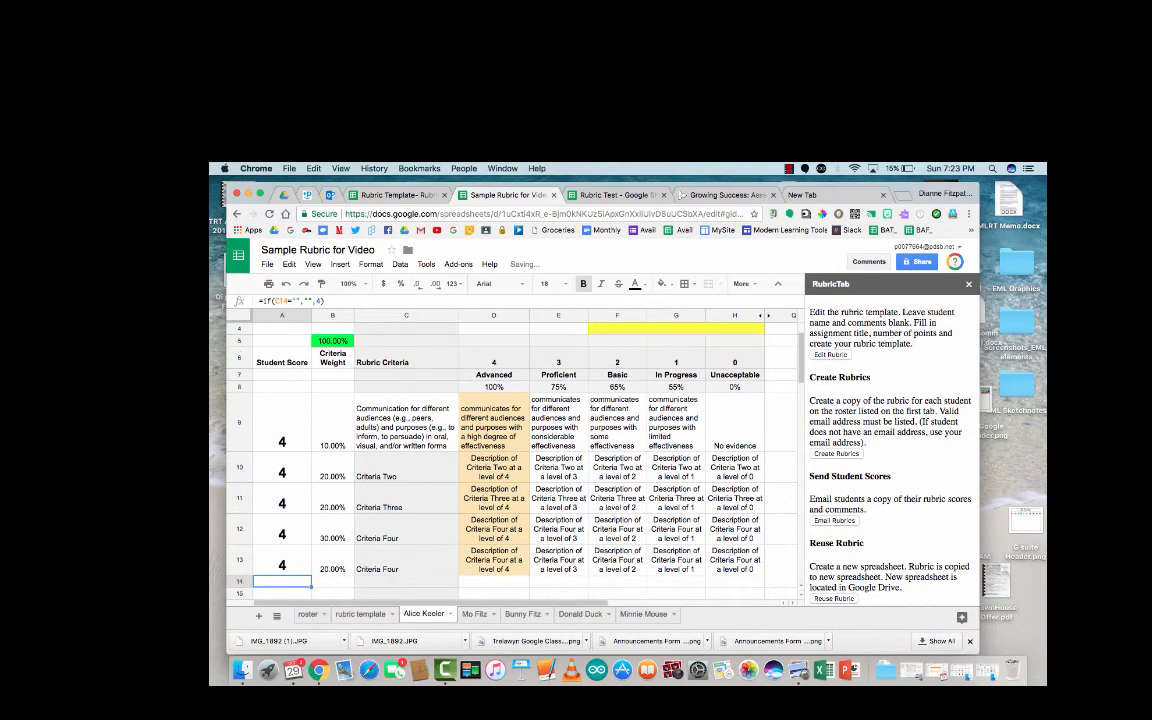
Step: Type filler comment text into the merged Comments cell F3, then go to the second student's rubric
key("Up")
key("Up")
key("Up")
key("Up")
key("Up")
key("Up")
key("Up")
key("Up")
key("Up")
key("Up")
key("Up")
key("Up")
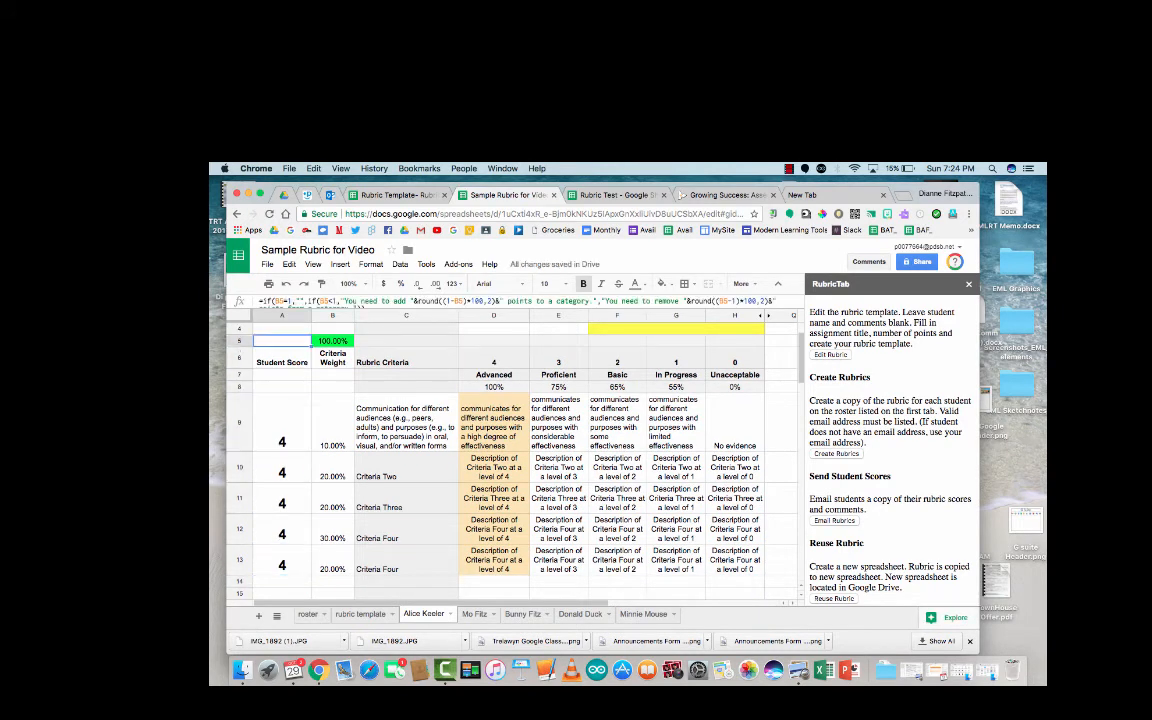
key("Up")
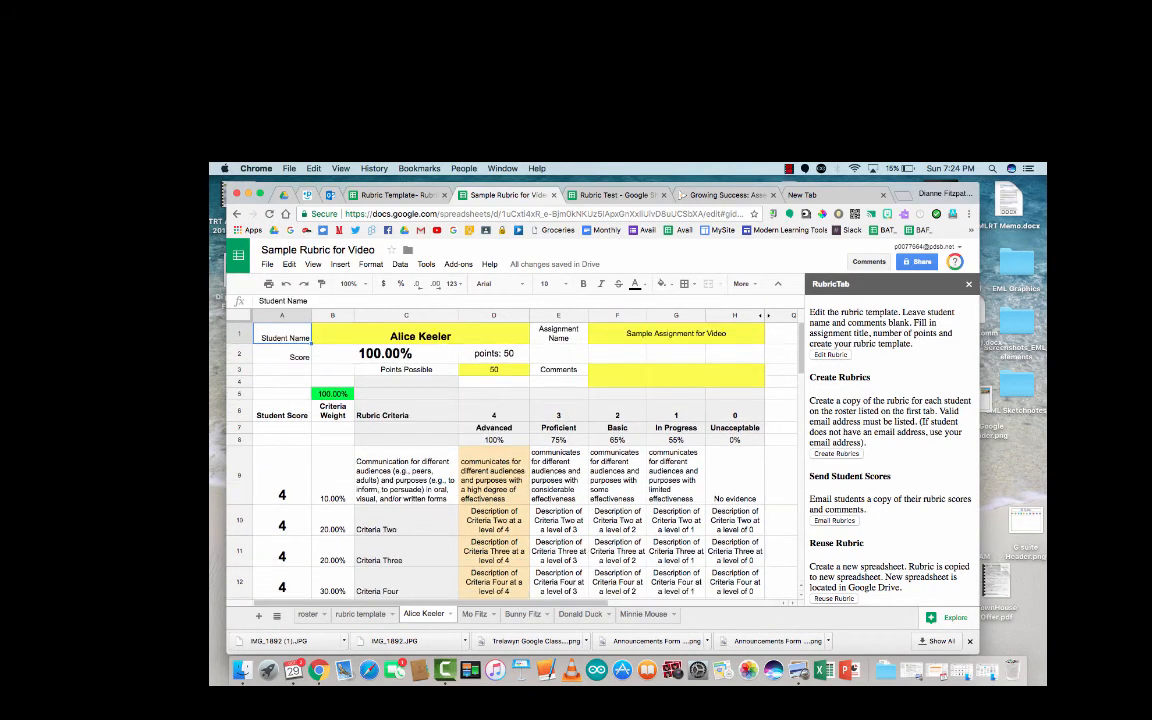
key("Down")
key("Right")
key("Right")
key("Right")
key("Right")
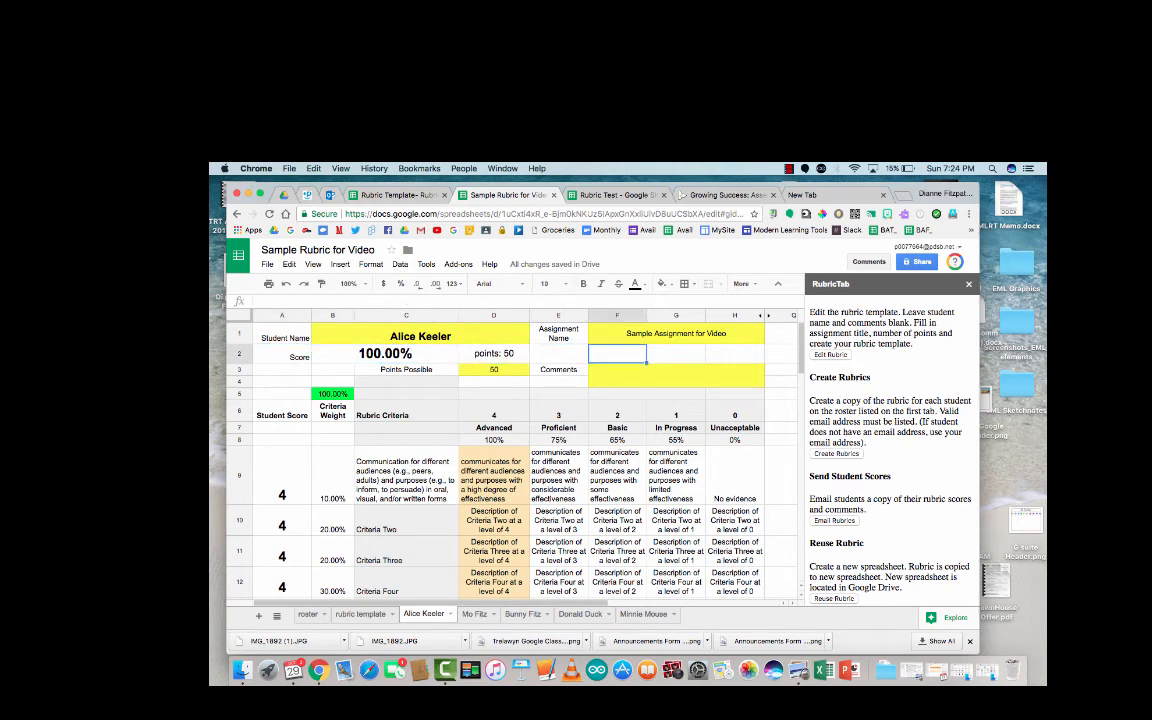
key("Down")
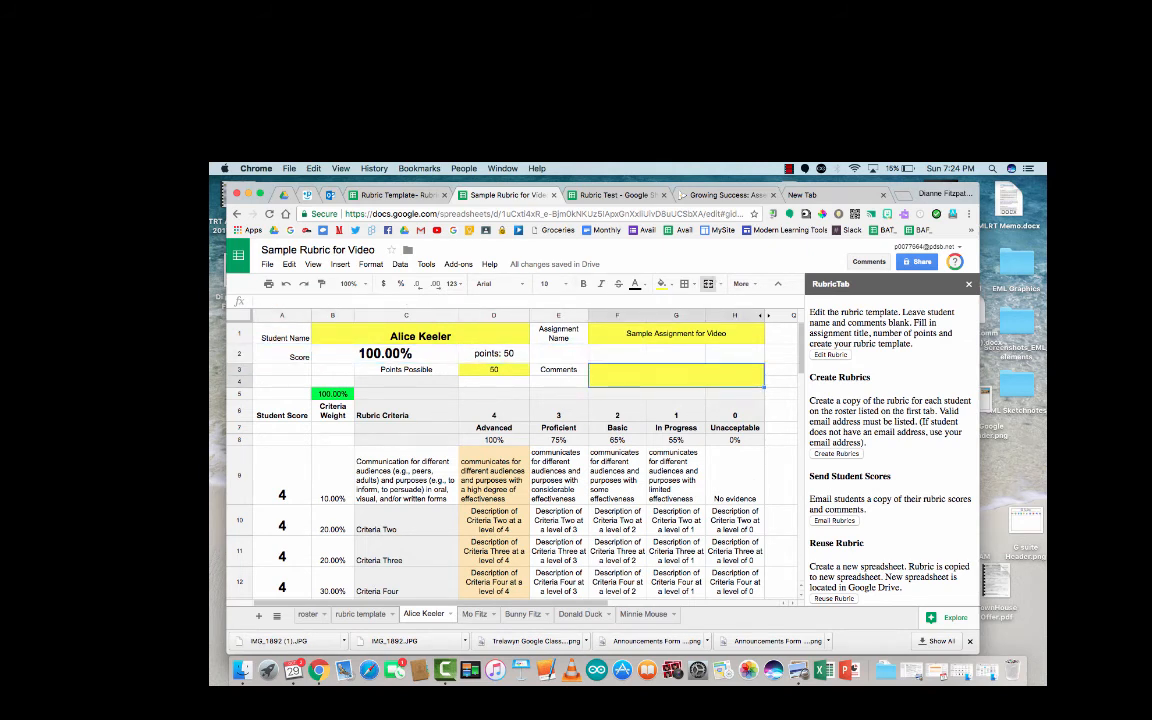
type("asf;lkjasdf'lkjasdf")
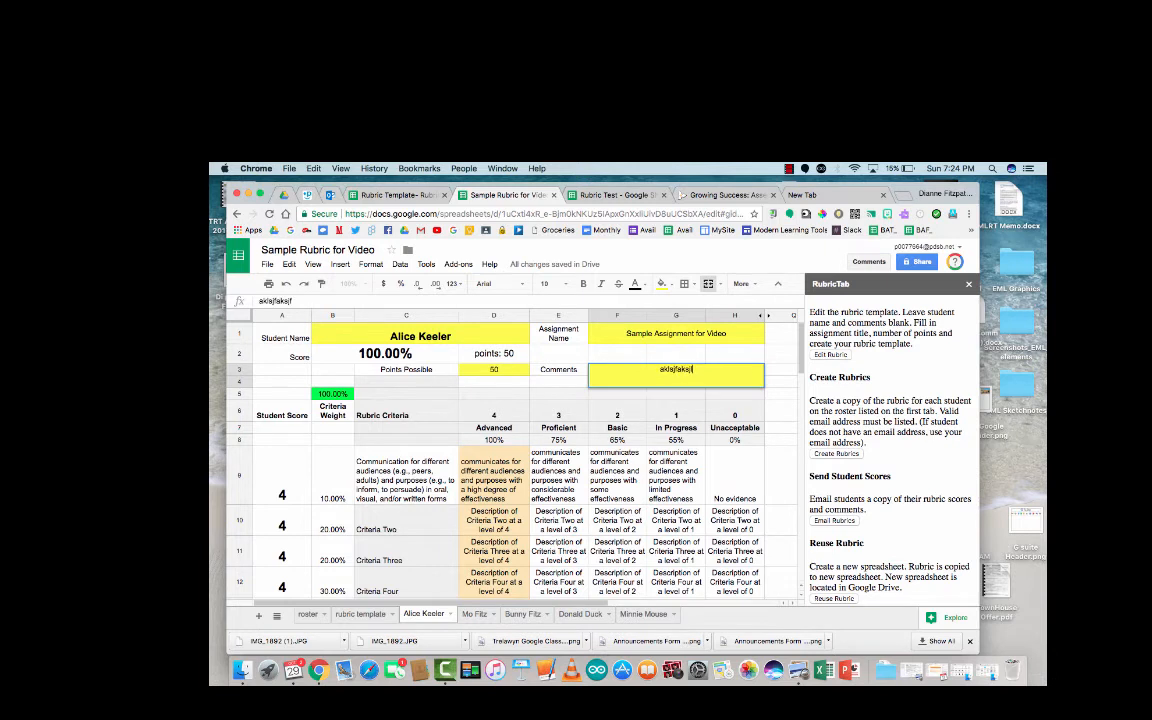
type(" ;alk")
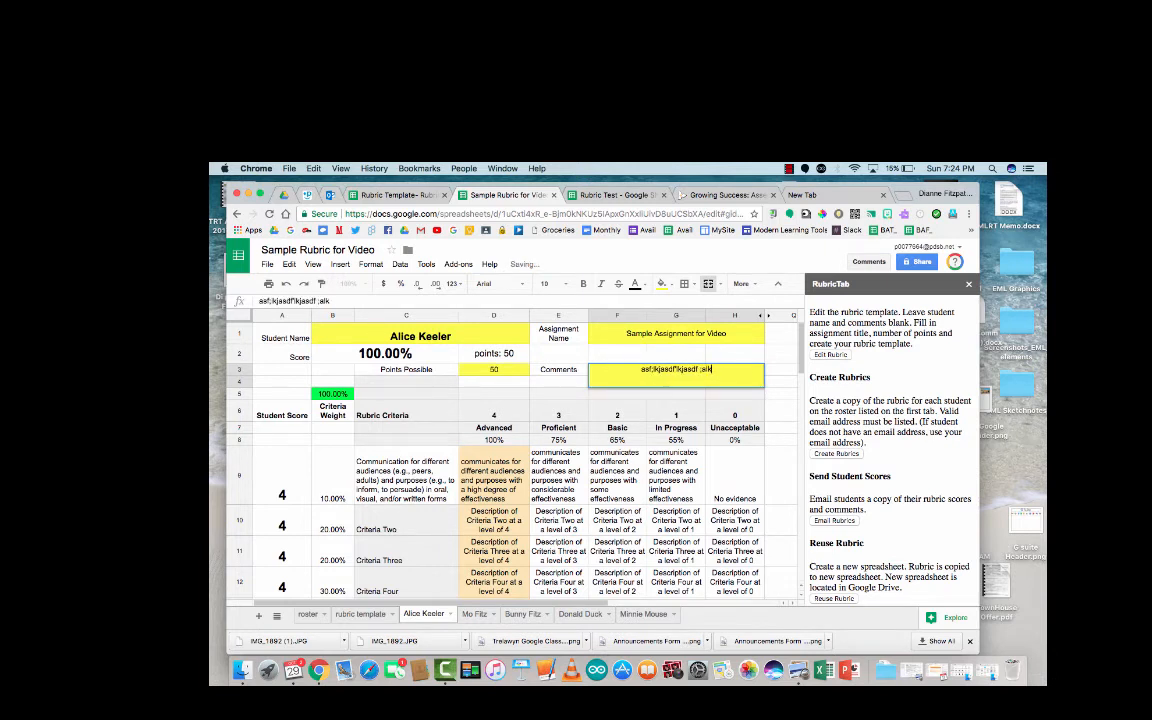
type("sj als kjf ljas ;lkasjdf ;alsfj als ala kja ls slkja sl;asl;dkfj asdlj d;lkfj")
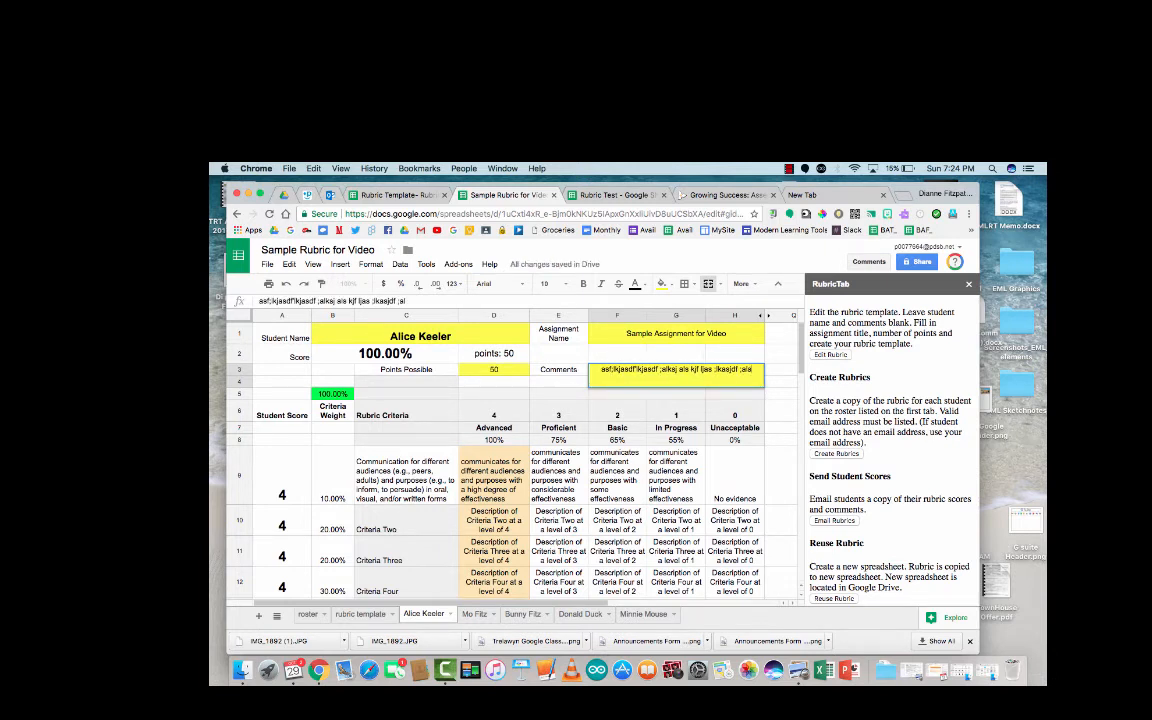
key("Return")
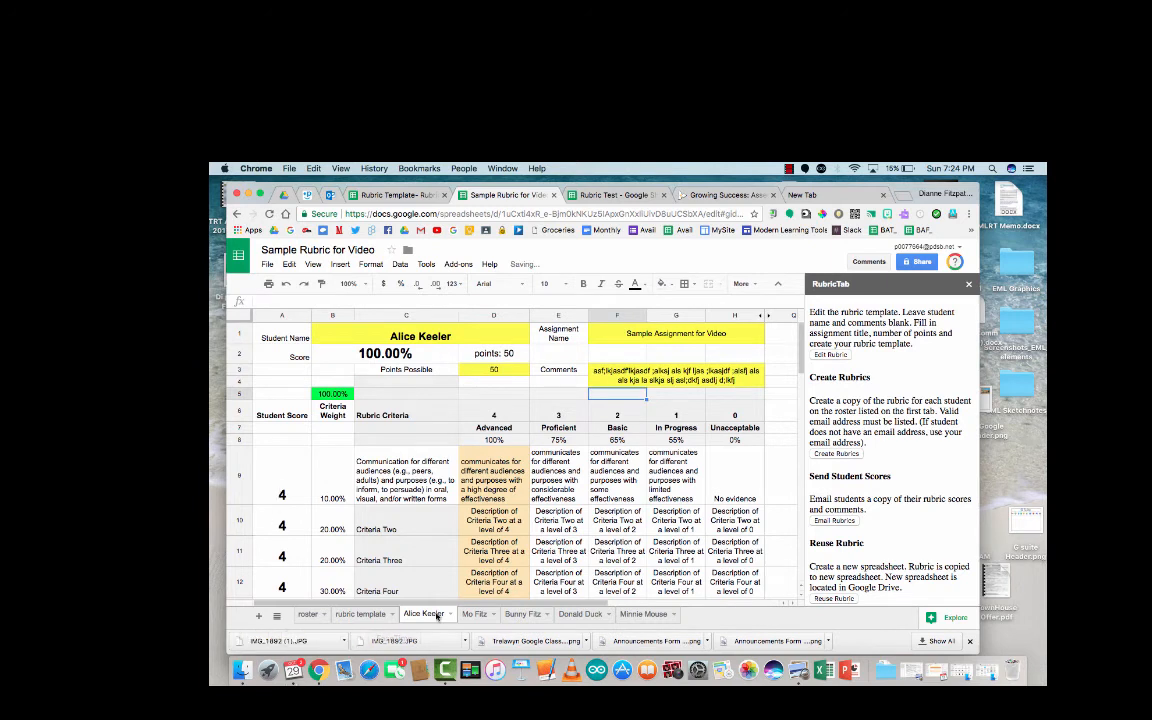
left_click(467, 615)
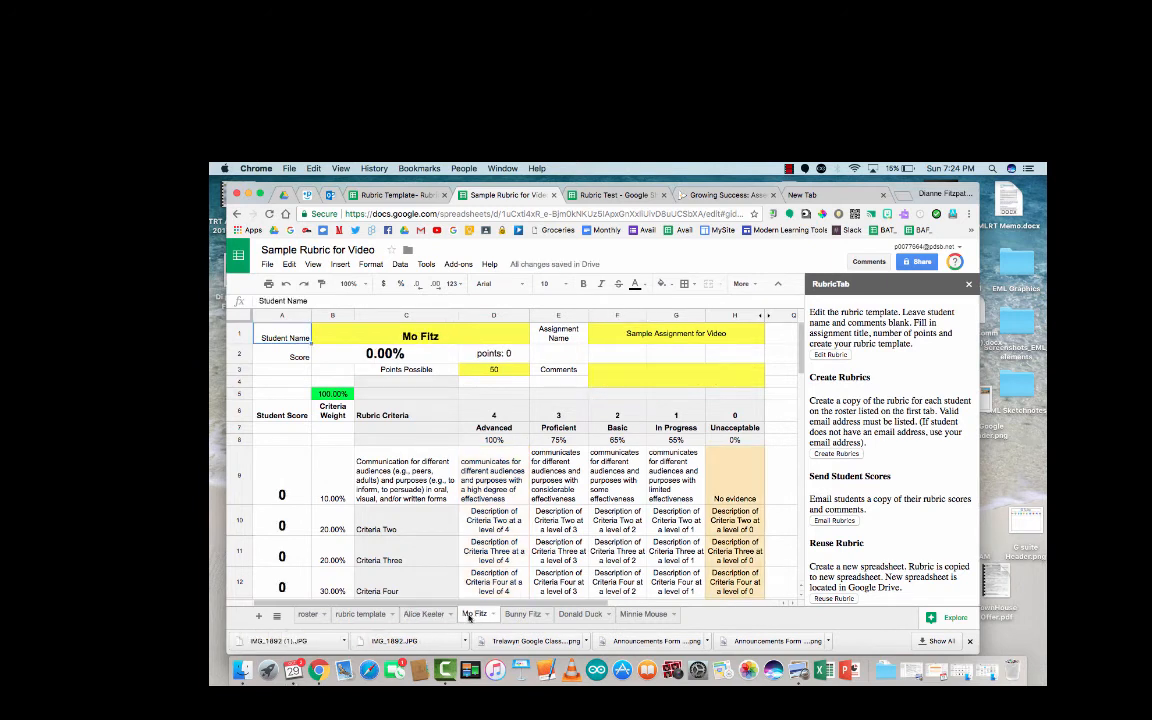
Step: Score the second student's criteria 1, 3, 3, 3, 3 for 73.00%
left_click(294, 489)
type("1")
key("Return")
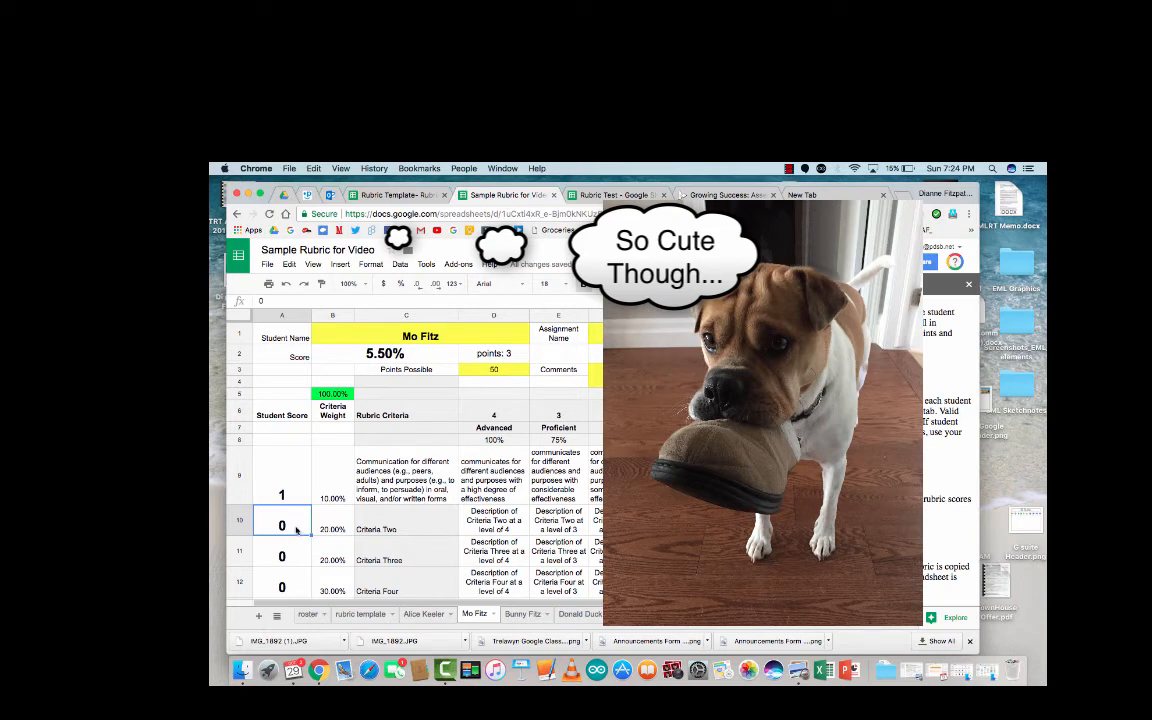
type("3")
key("Return")
type("3")
key("Return")
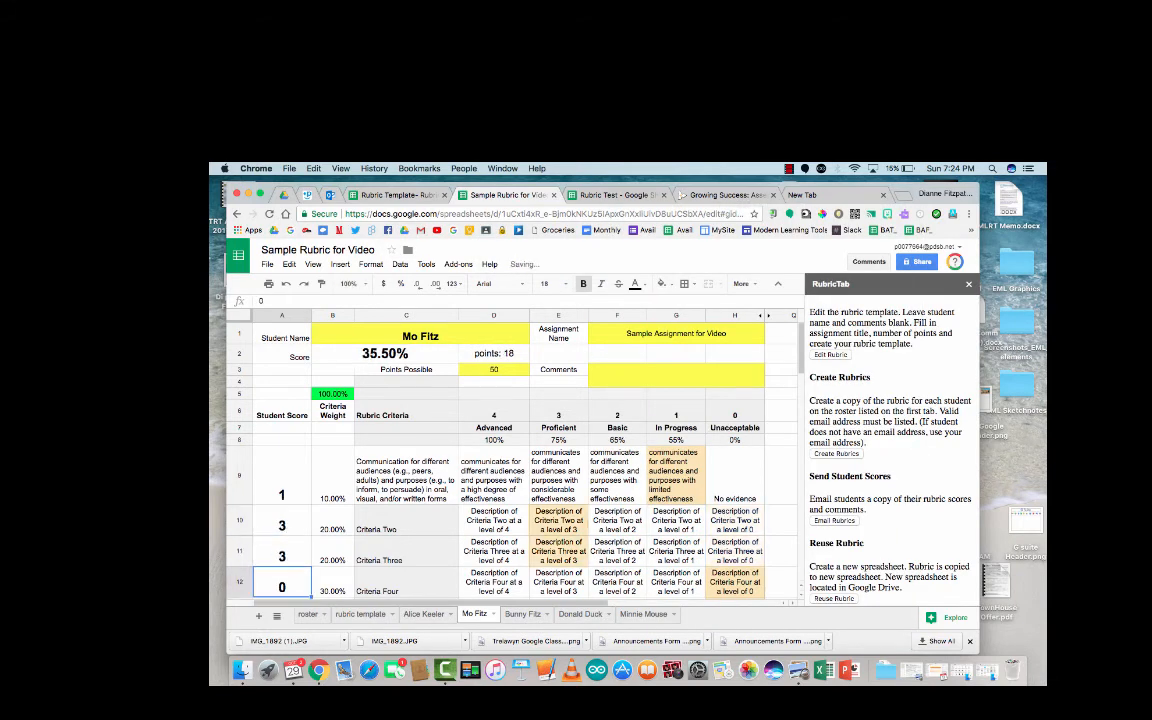
type("3")
key("Return")
type("3")
key("Return")
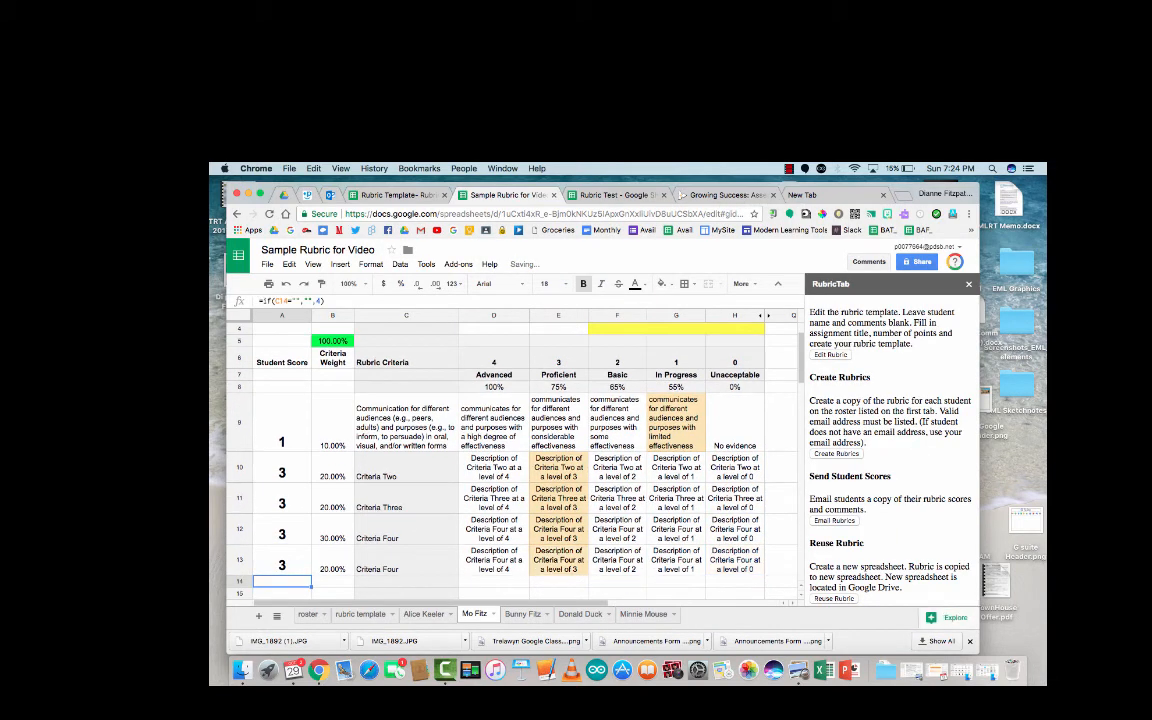
Step: Enter the comment "Good Boy....la la la" in Comments cell F3, then go to the third student's rubric
key("Up")
key("Up")
key("Up")
key("Up")
key("Up")
key("Up")
key("Up")
key("Up")
key("Up")
key("Up")
key("Up")
key("Up")
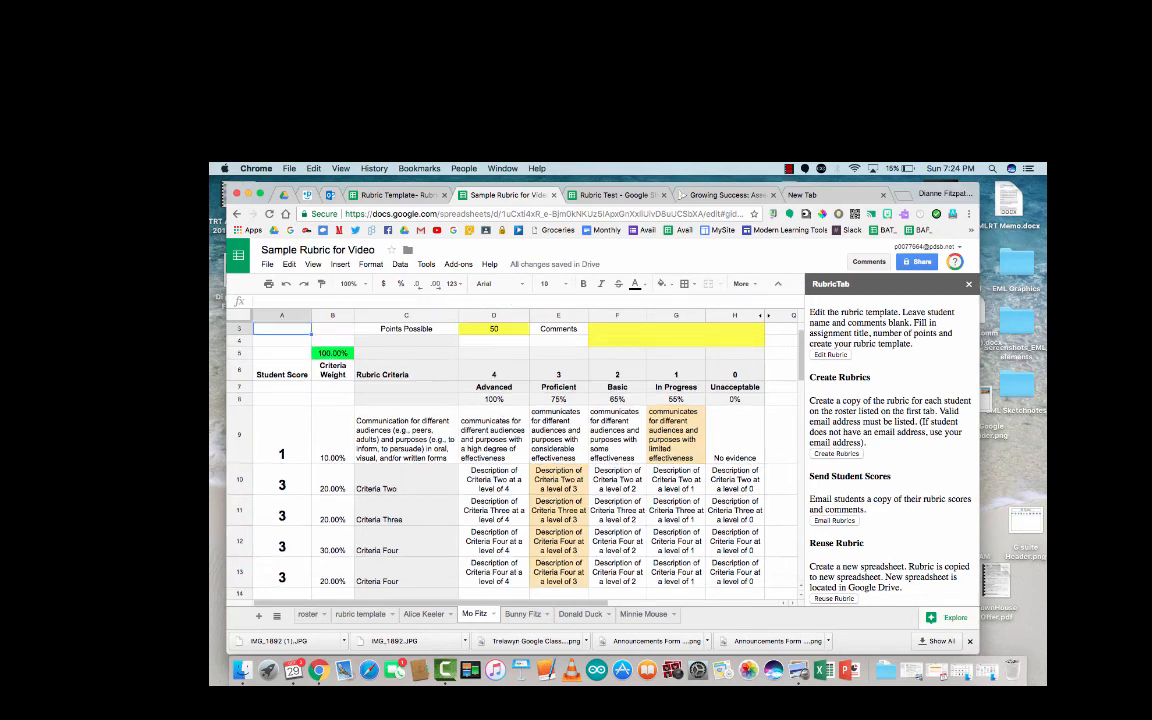
key("Up")
key("Right")
key("Right")
key("Down")
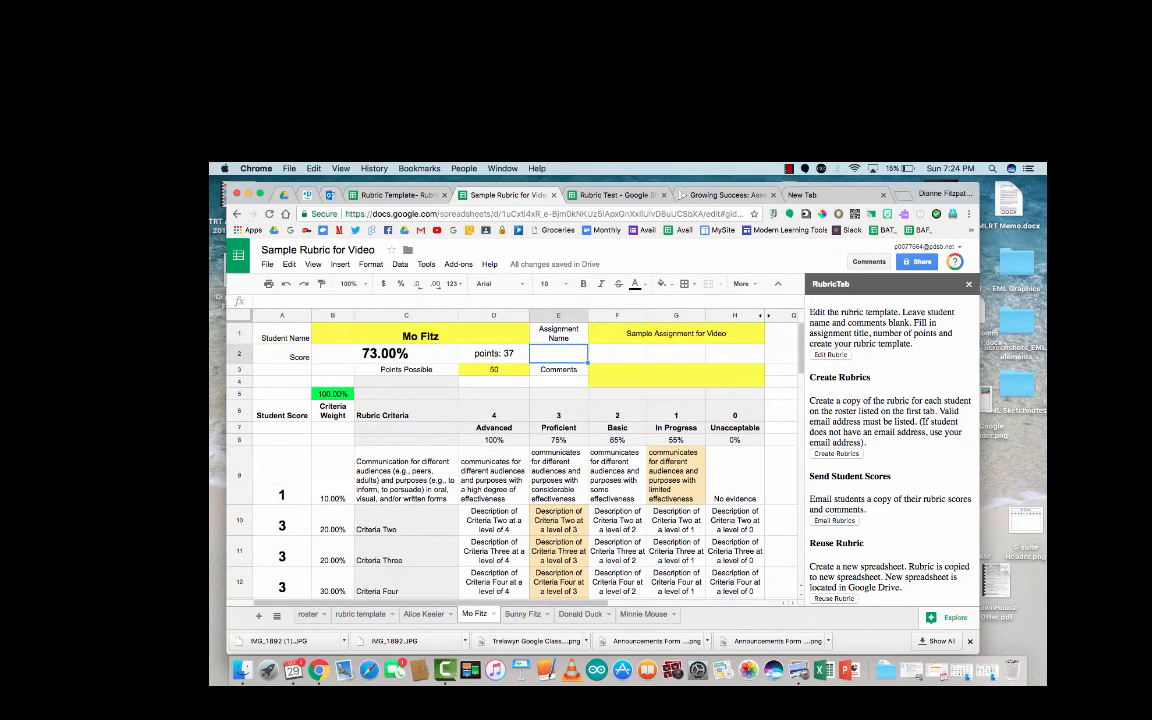
key("Left")
key("Left")
key("Right")
key("Right")
key("Right")
key("Down")
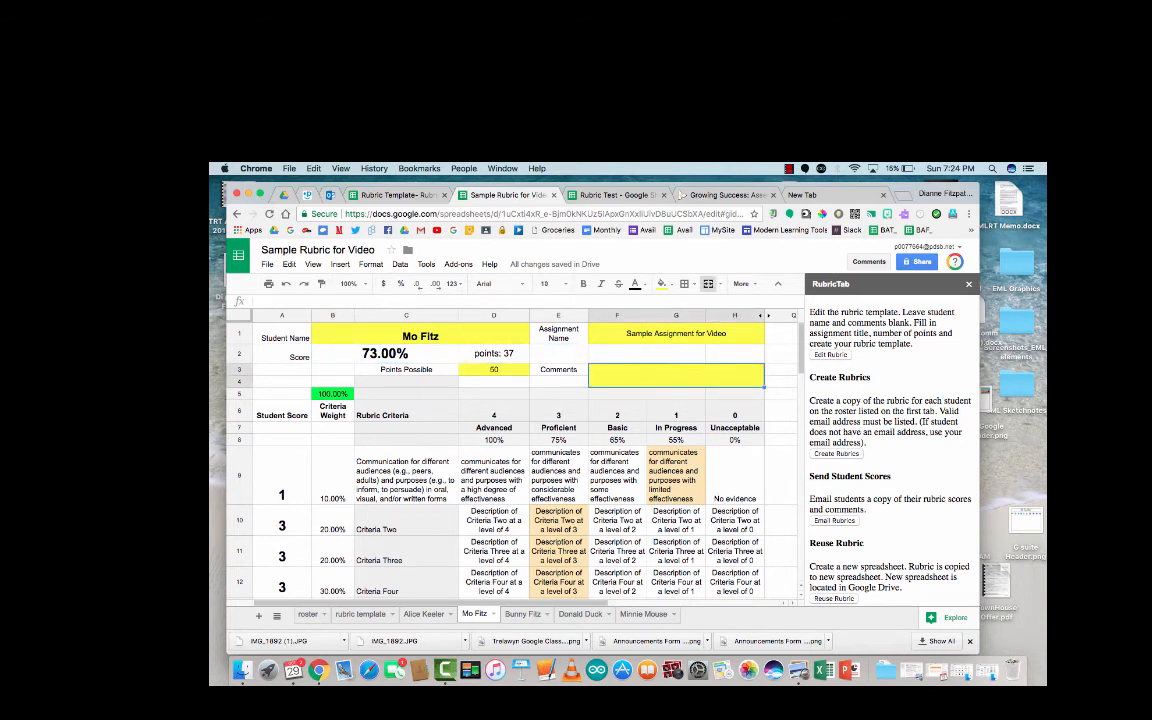
type("Good Boy....la la la")
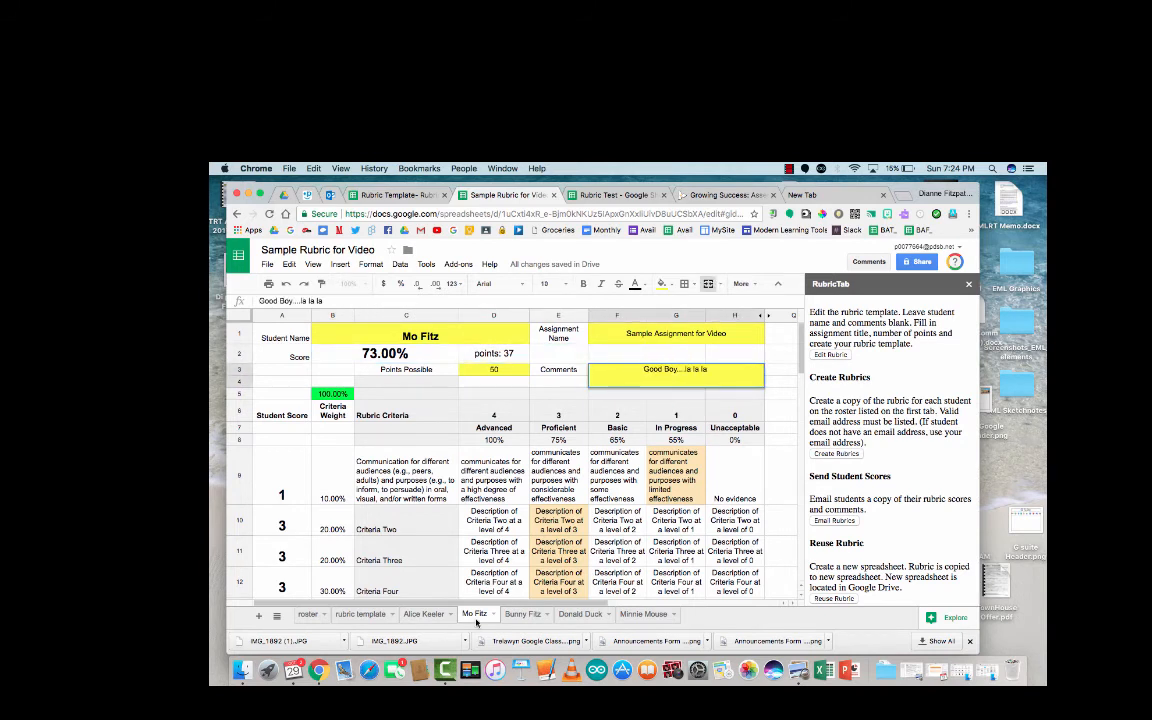
left_click(520, 614)
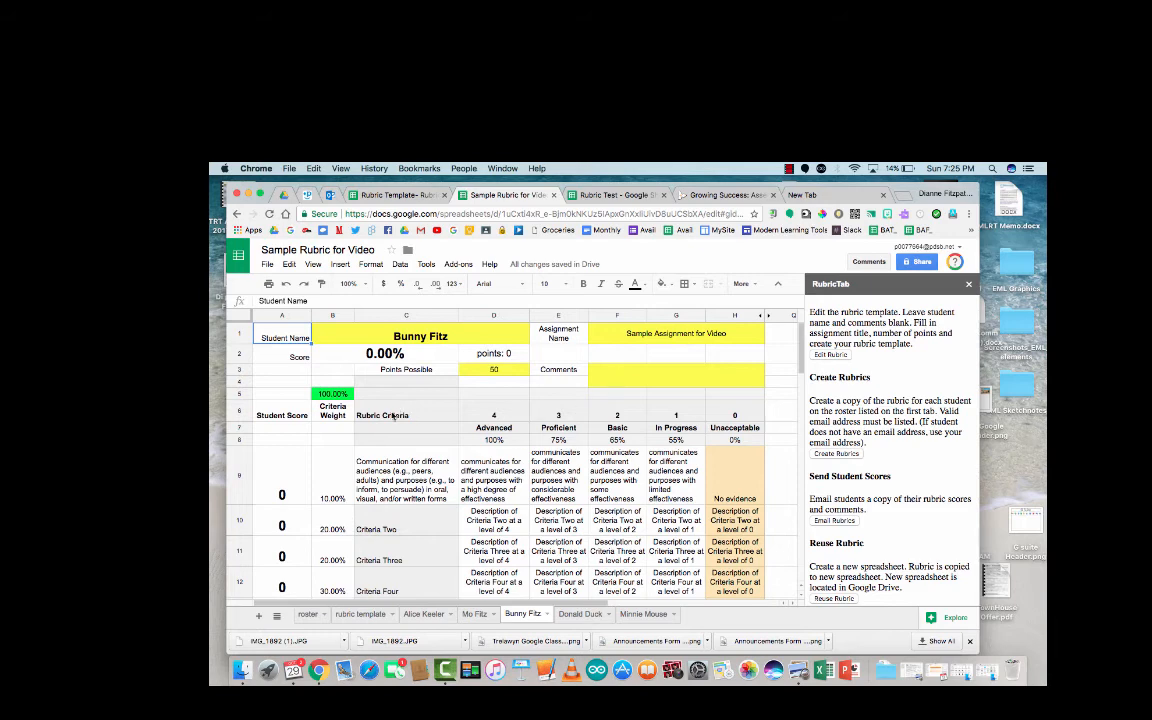
Step: Enter a score of 3 for all five of the third student's criteria
scroll(408, 462, "down", 2)
scroll(408, 462, "up", 2)
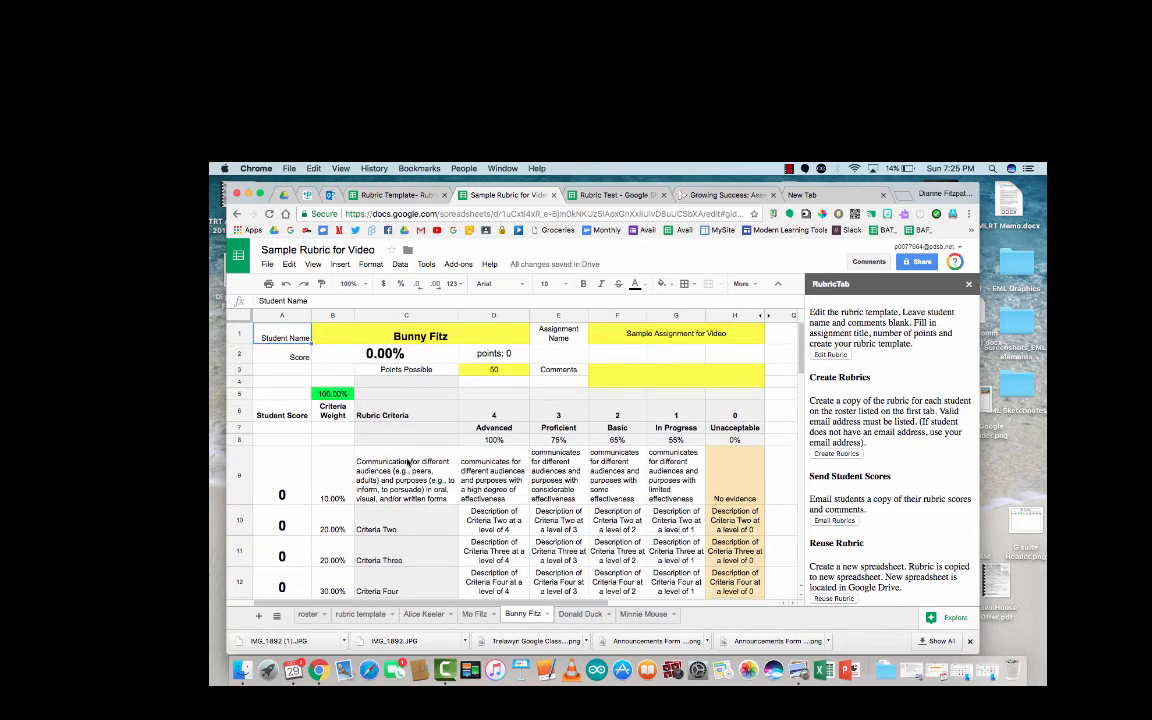
left_click(287, 491)
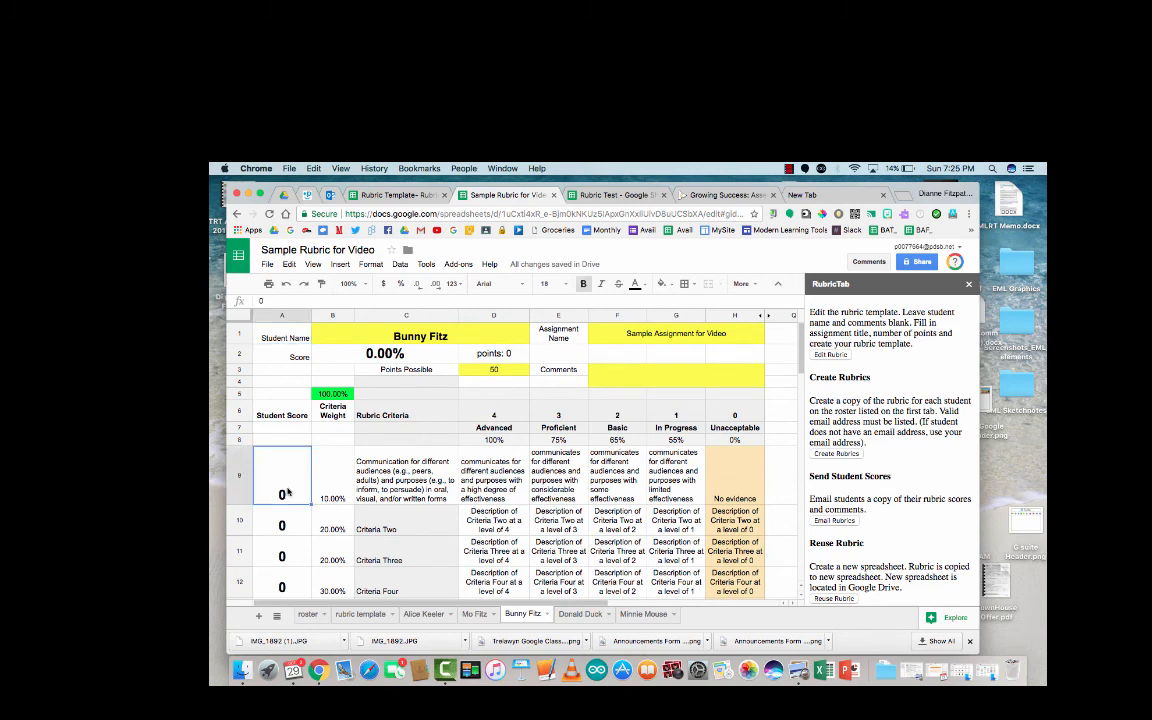
type("3 3 3 3 3")
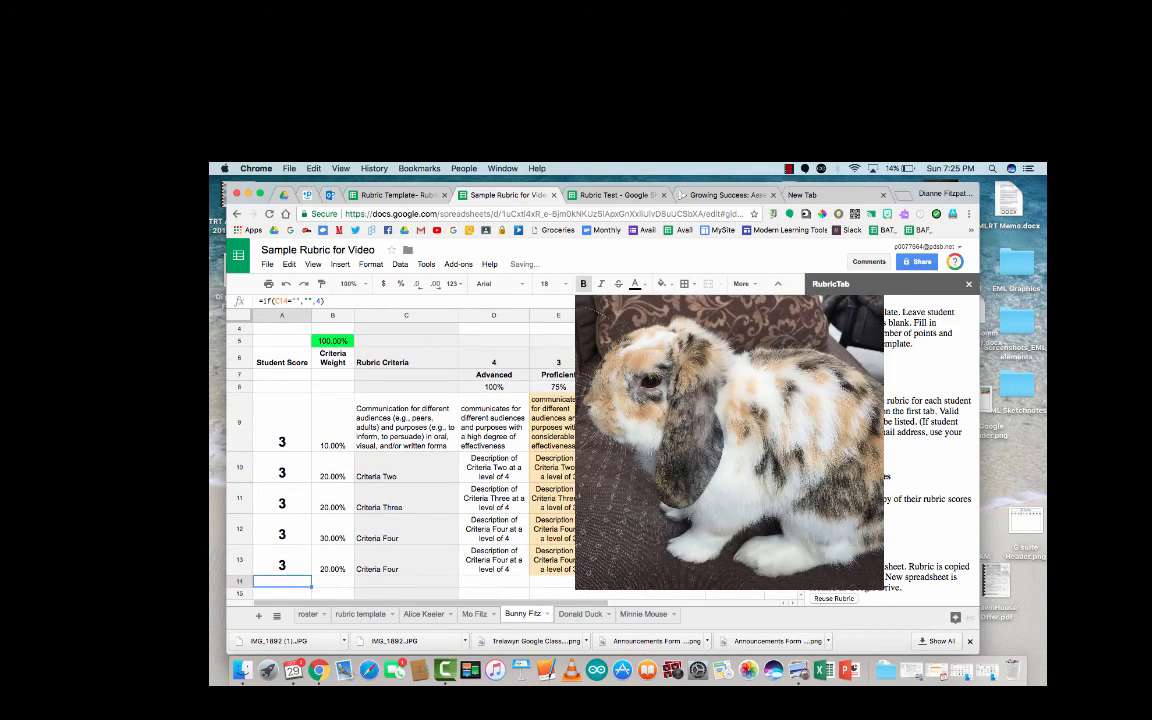
key("Return")
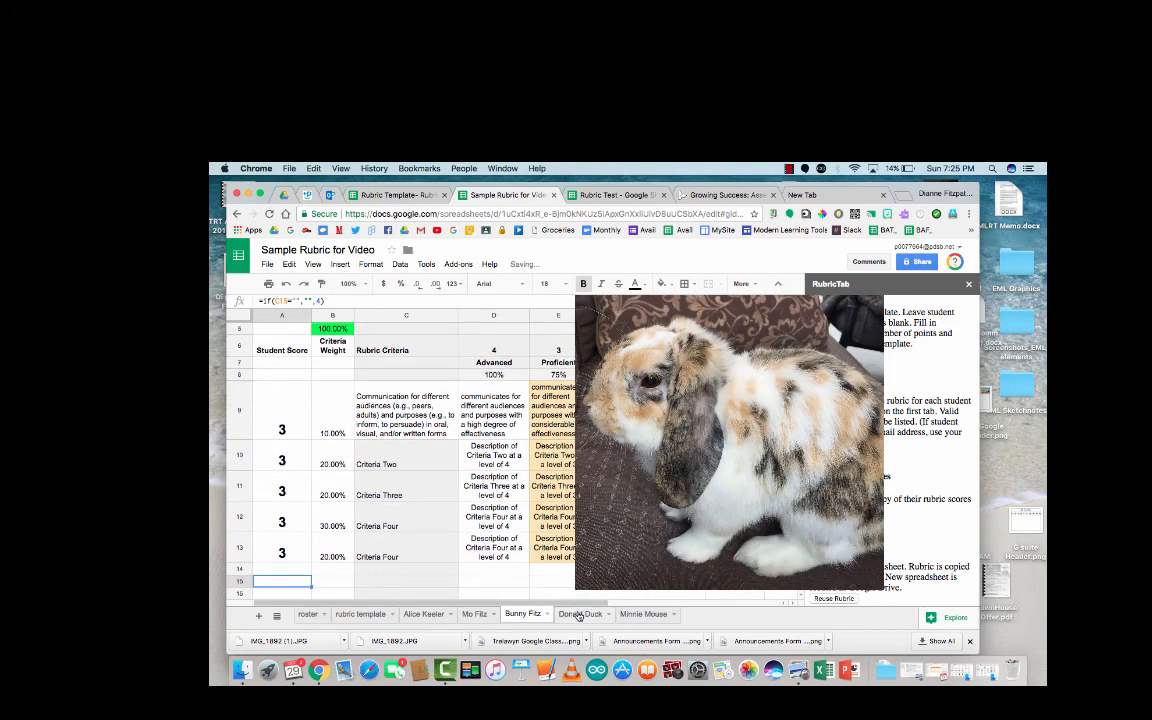
Step: View the fourth and fifth students' still-unscored rubrics
left_click(579, 614)
left_click(636, 614)
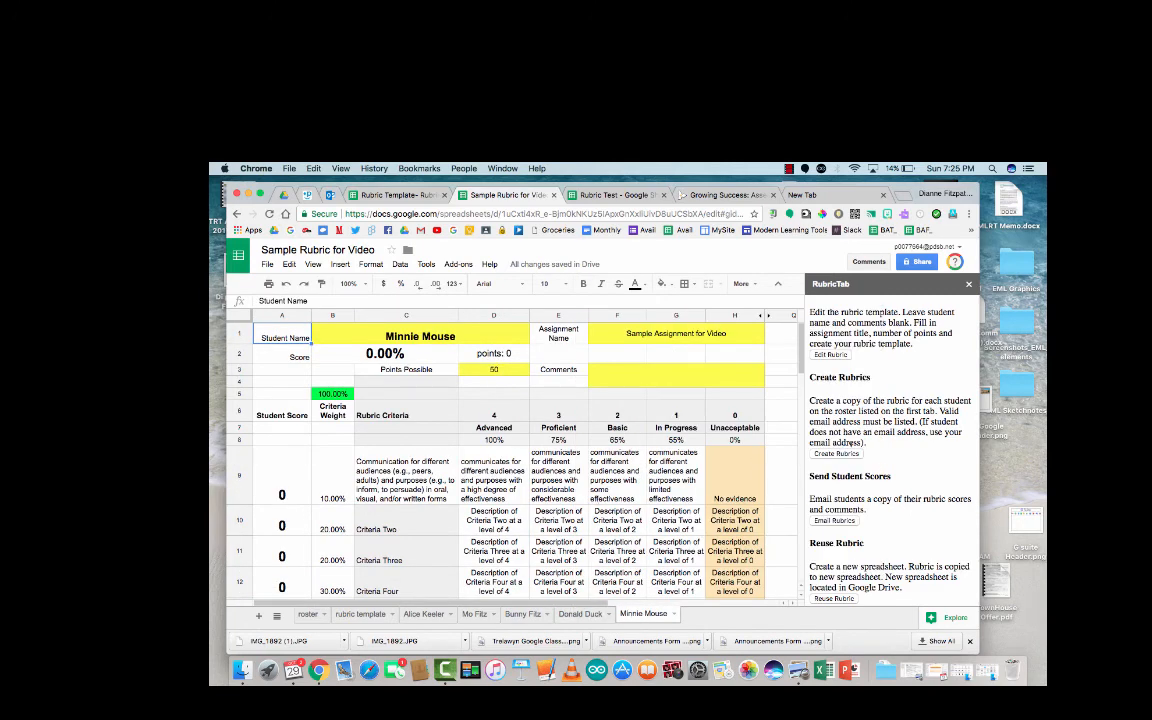
scroll(903, 432, "down", 5)
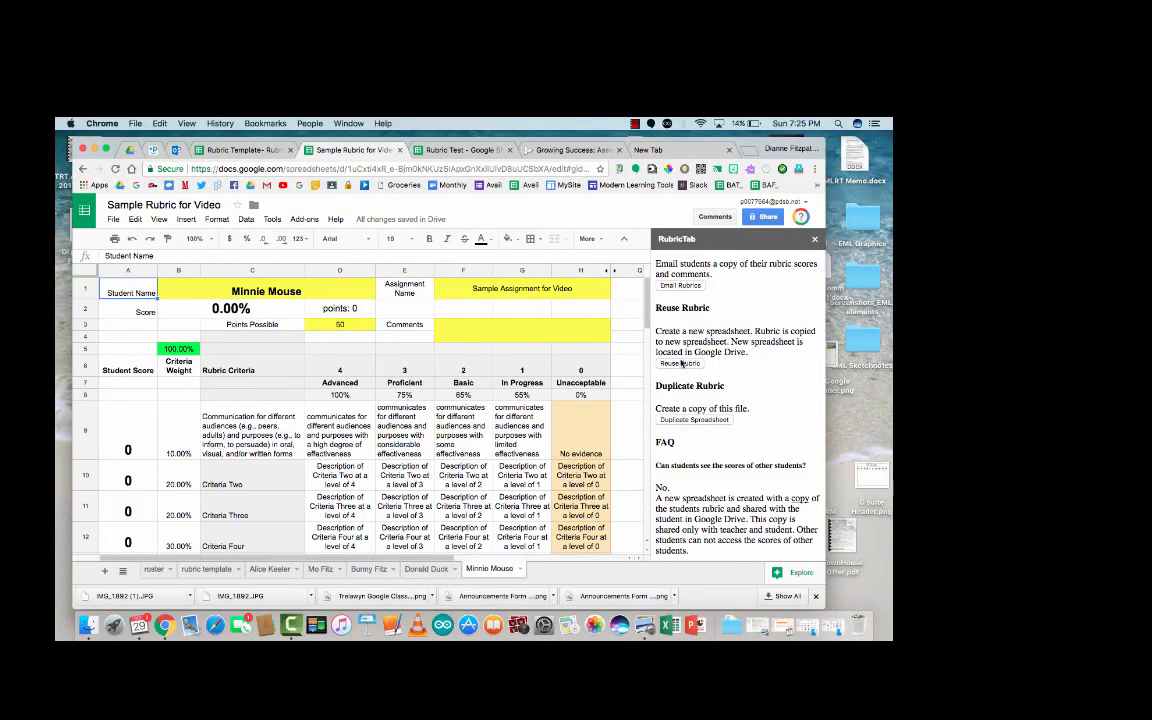
Step: Review the first three students' scored rubrics, then switch to the Gmail inbox
scroll(706, 320, "up", 2)
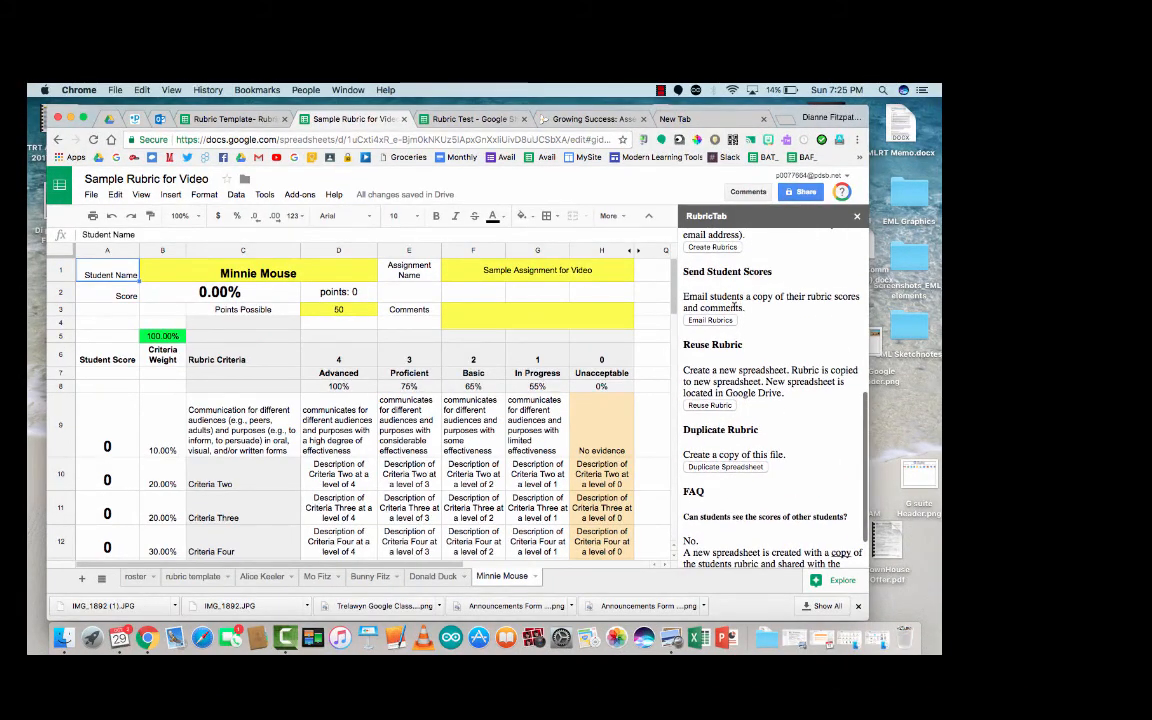
left_click(316, 577)
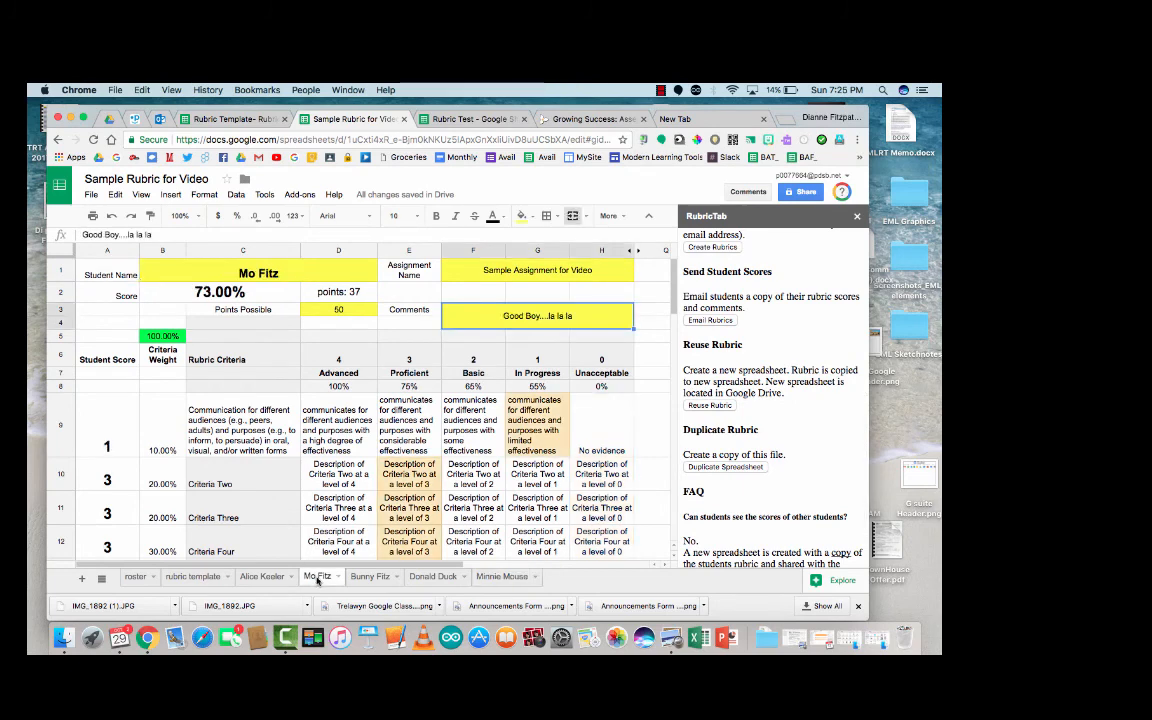
left_click(262, 577)
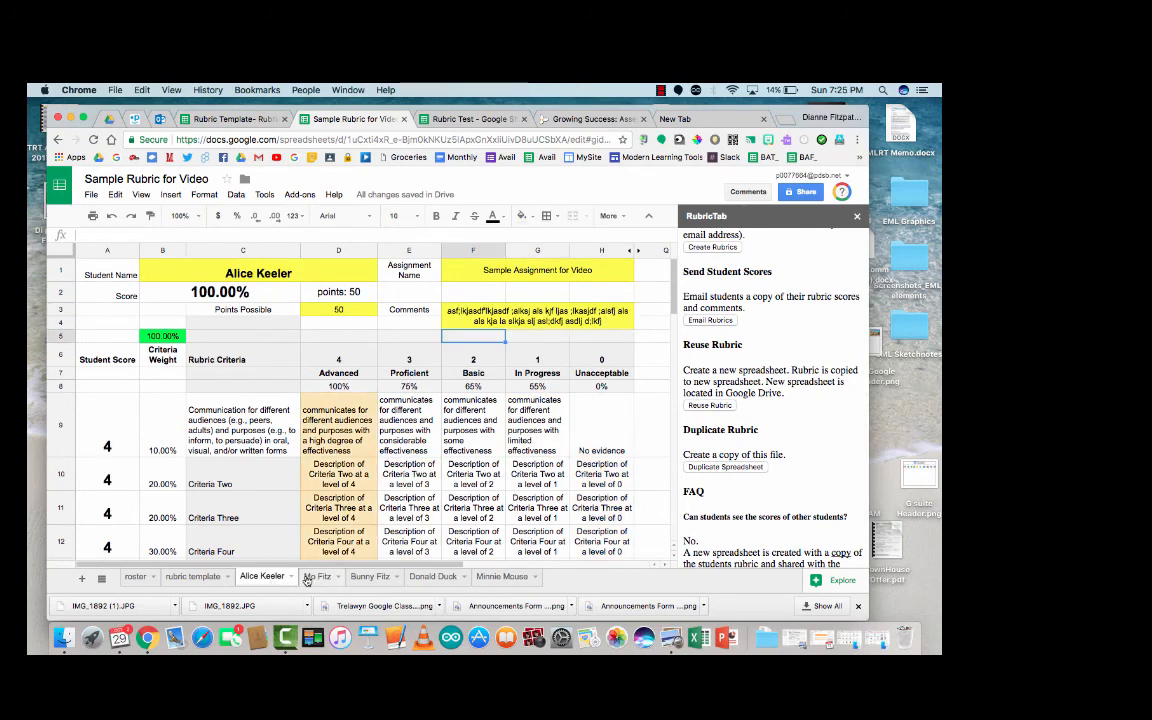
left_click(316, 577)
left_click(372, 578)
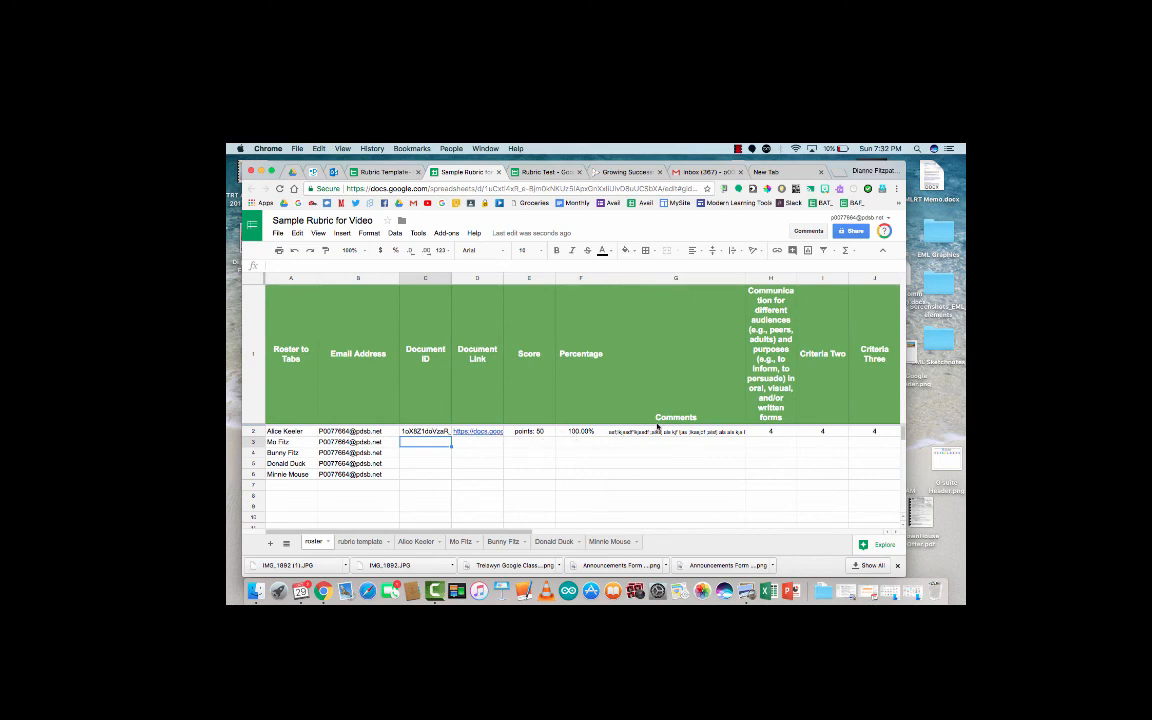
left_click(699, 173)
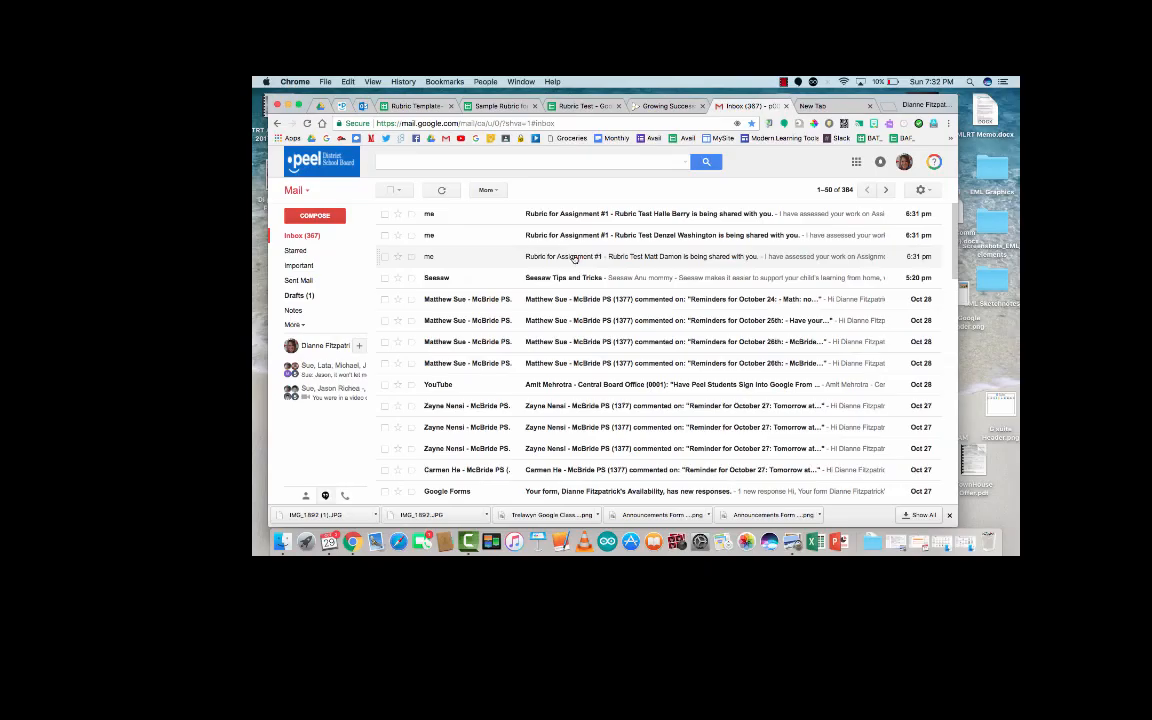
Step: Open a 'Rubric for Assignment #1' email and its linked rubric spreadsheet, then return to the email
left_click(574, 257)
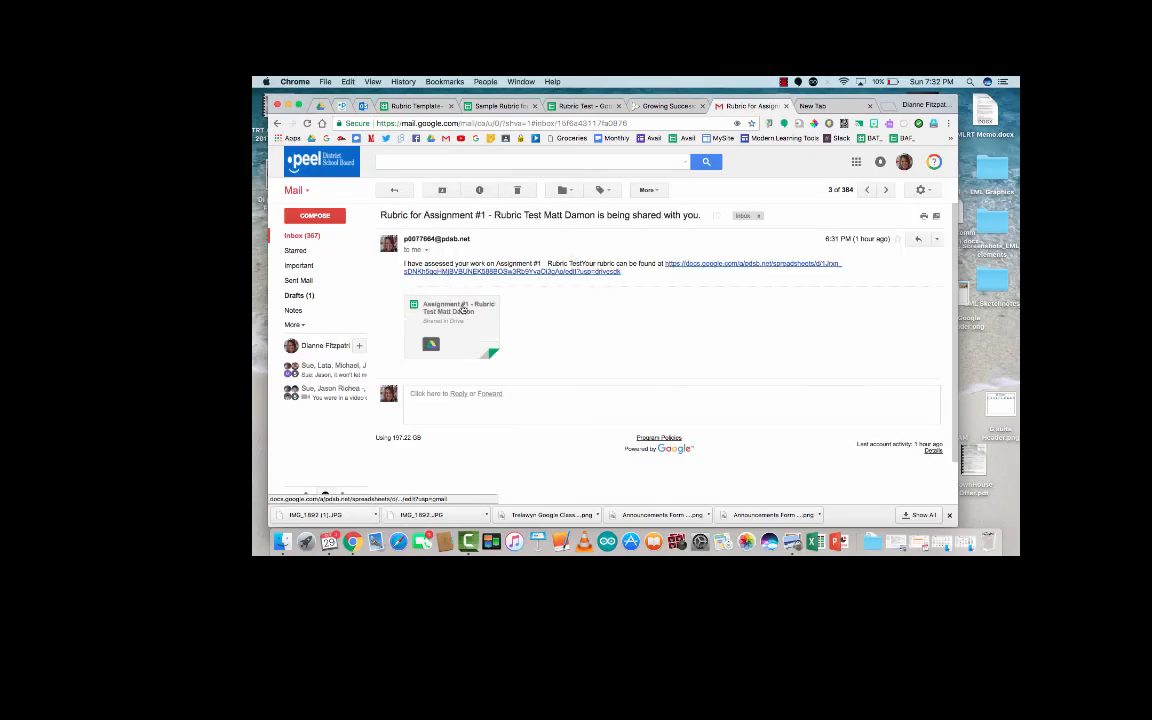
left_click(463, 311)
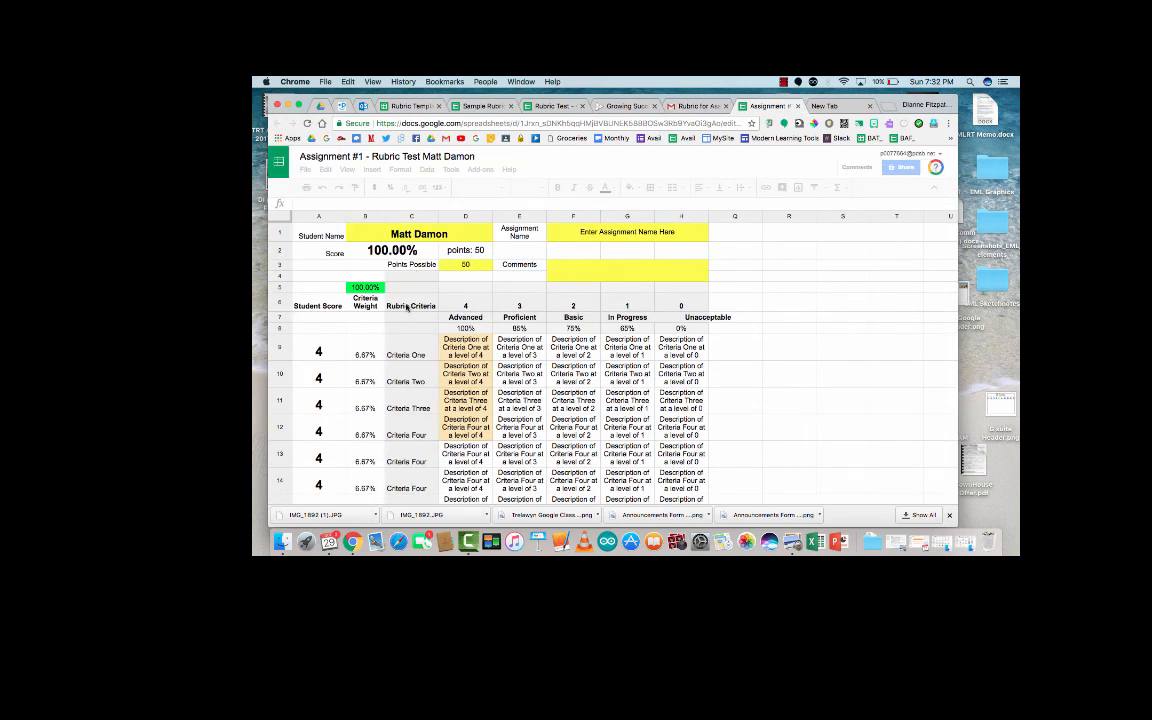
left_click(700, 105)
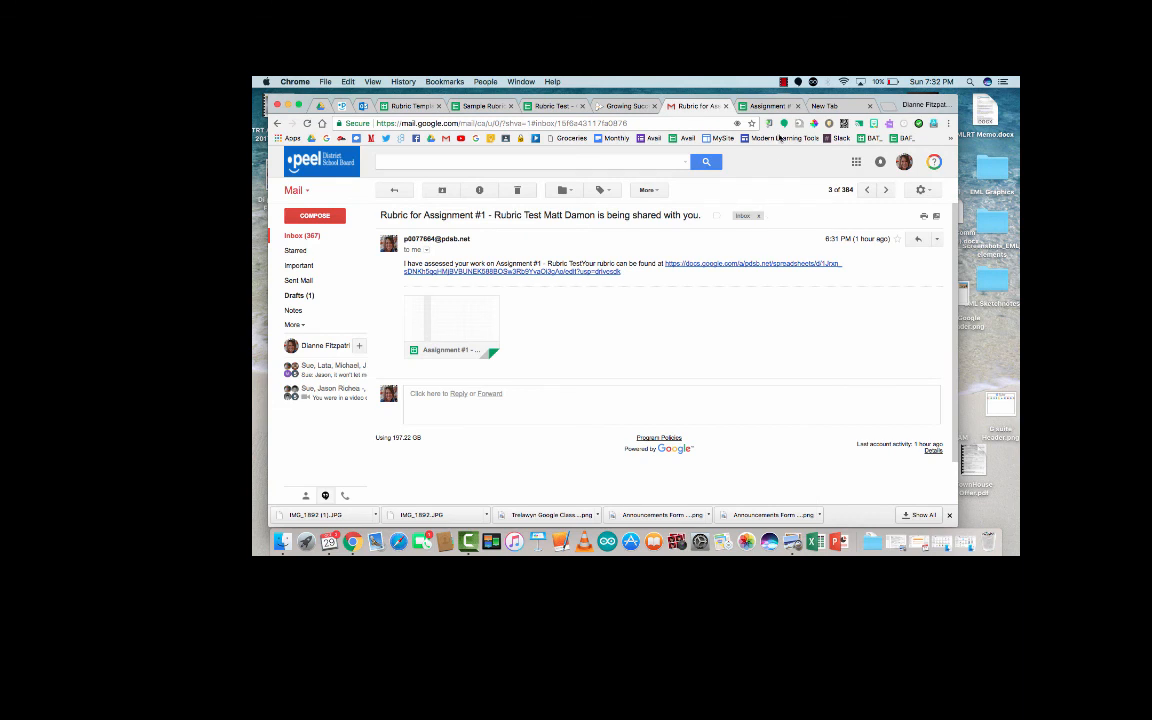